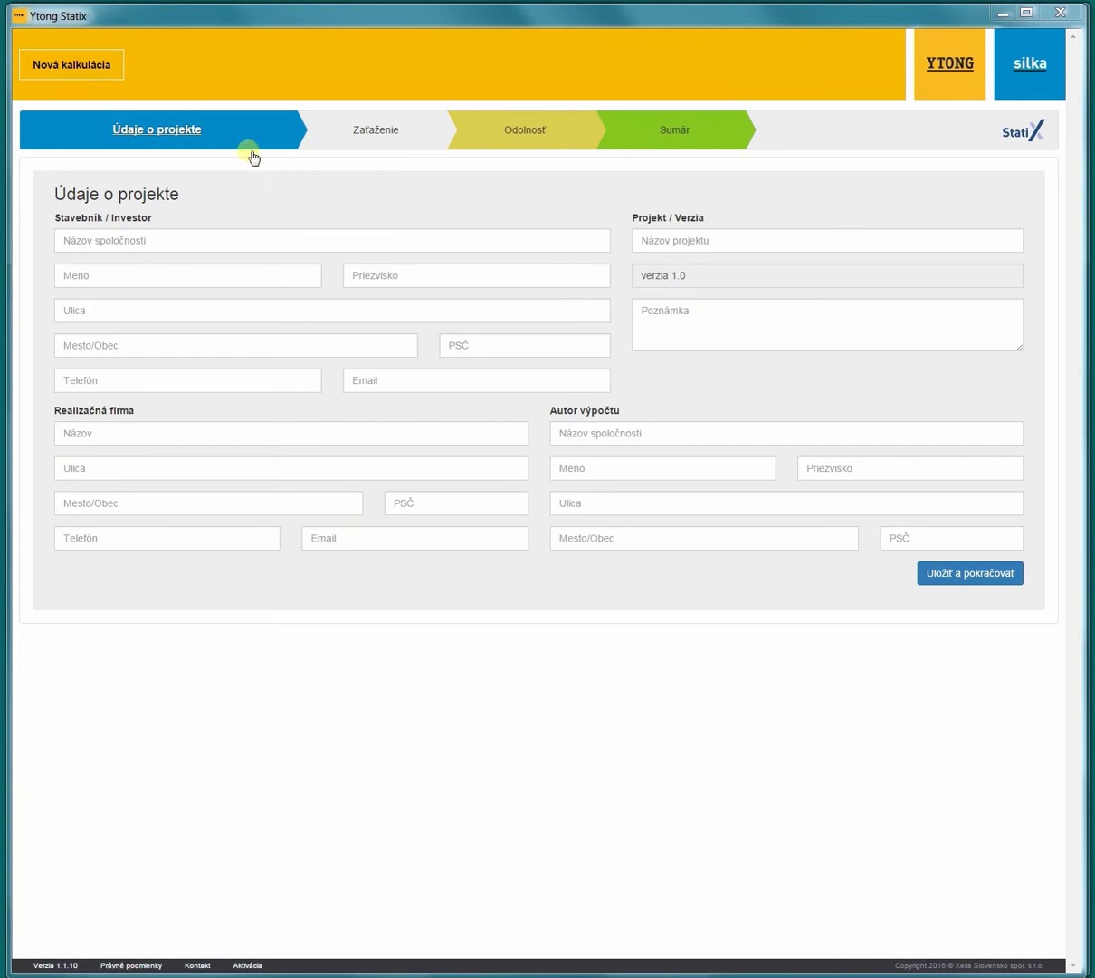
- Open the Aktivácia page and view the online registration form at statix.xella.cz for obtaining a serial number
left_click(107, 127)
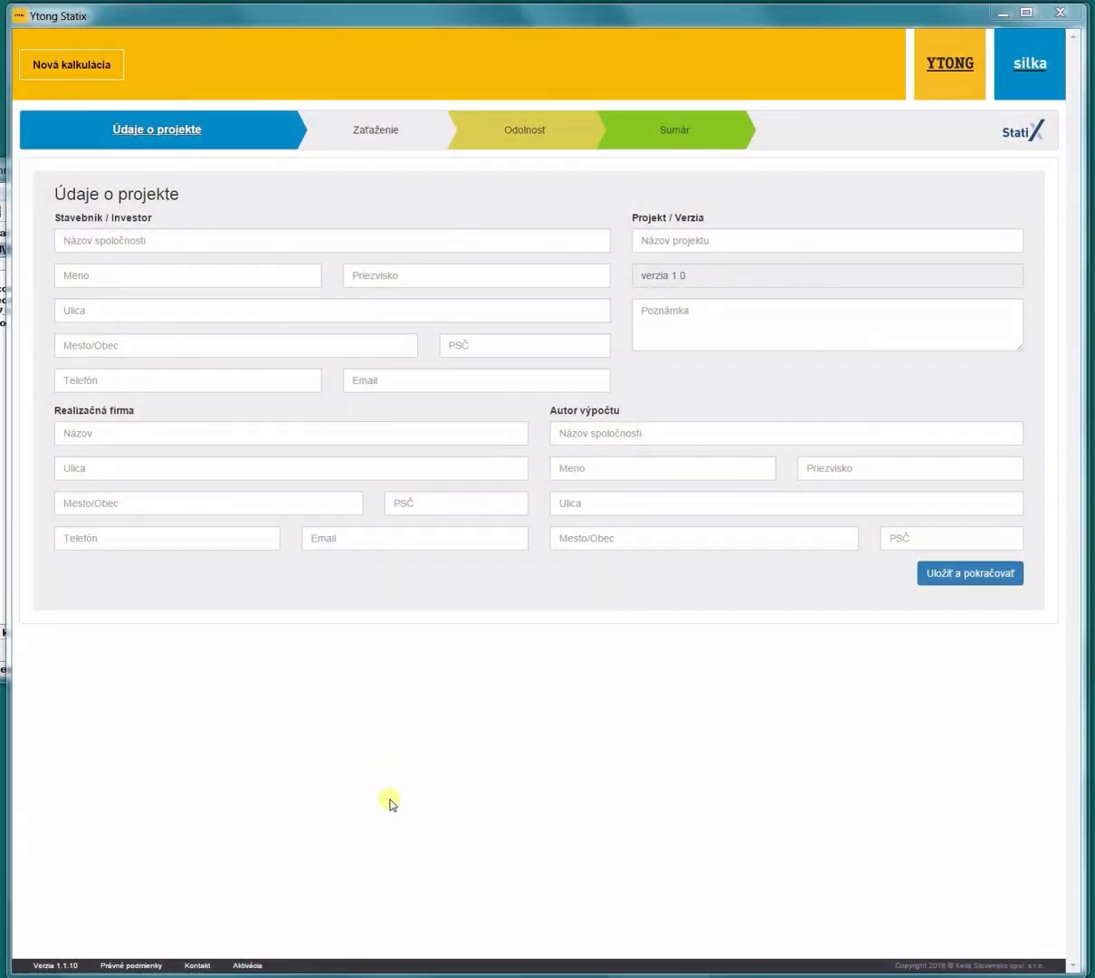
left_click(247, 965)
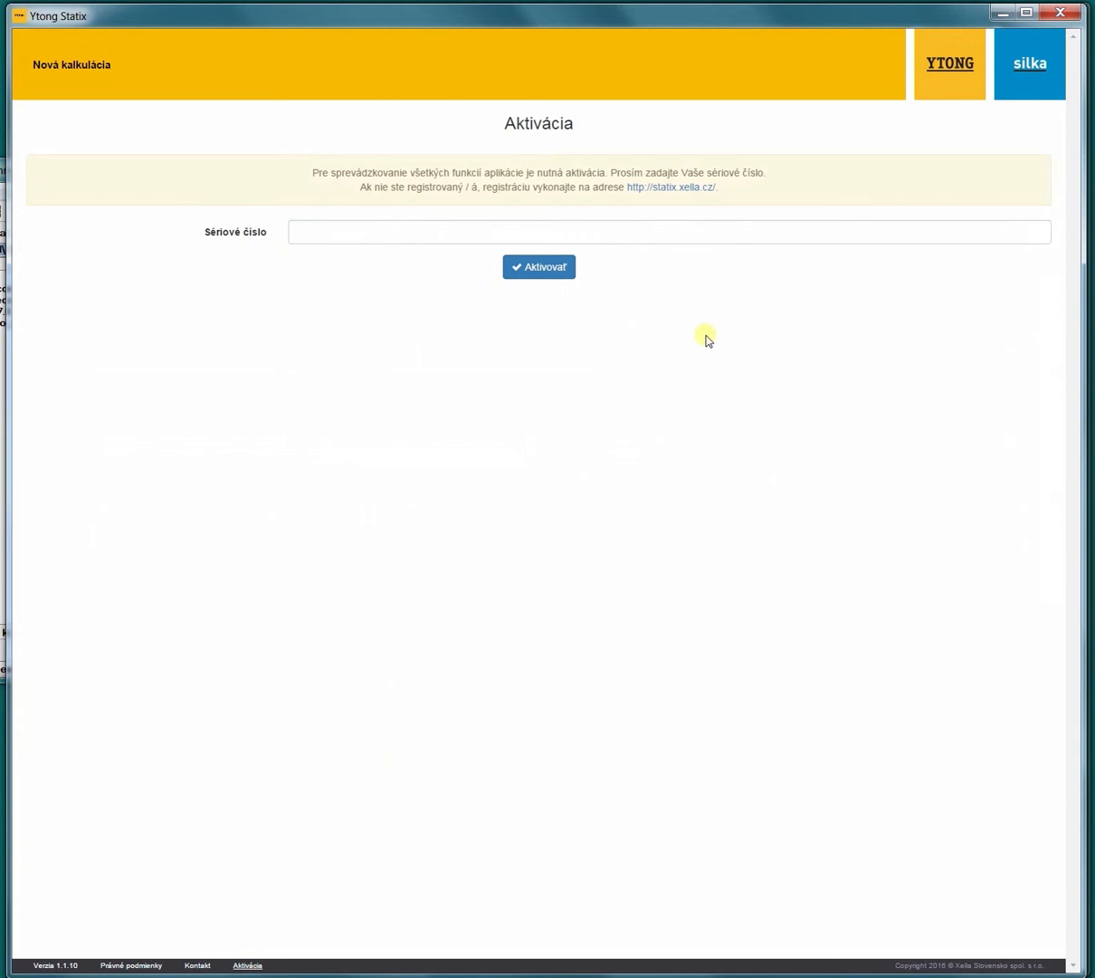
left_click(684, 187)
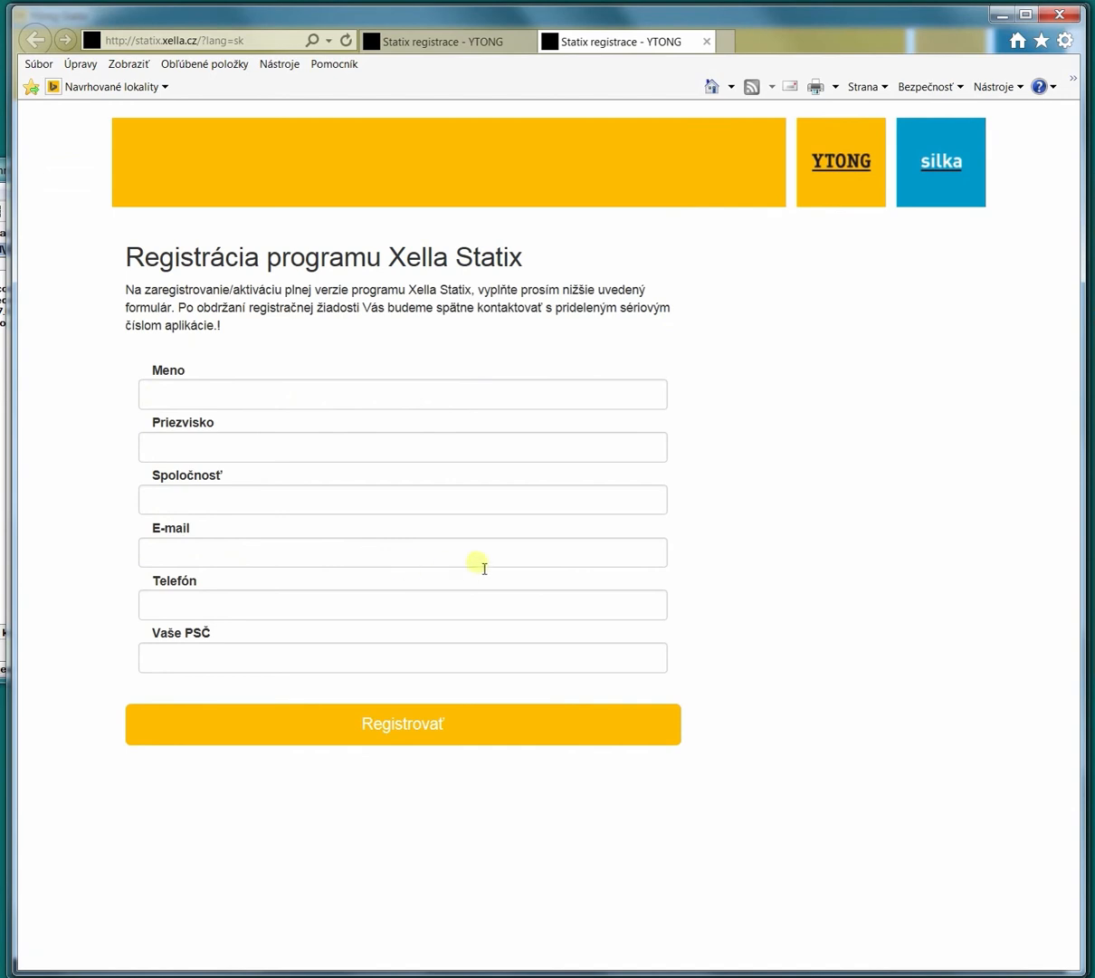
left_click(1003, 14)
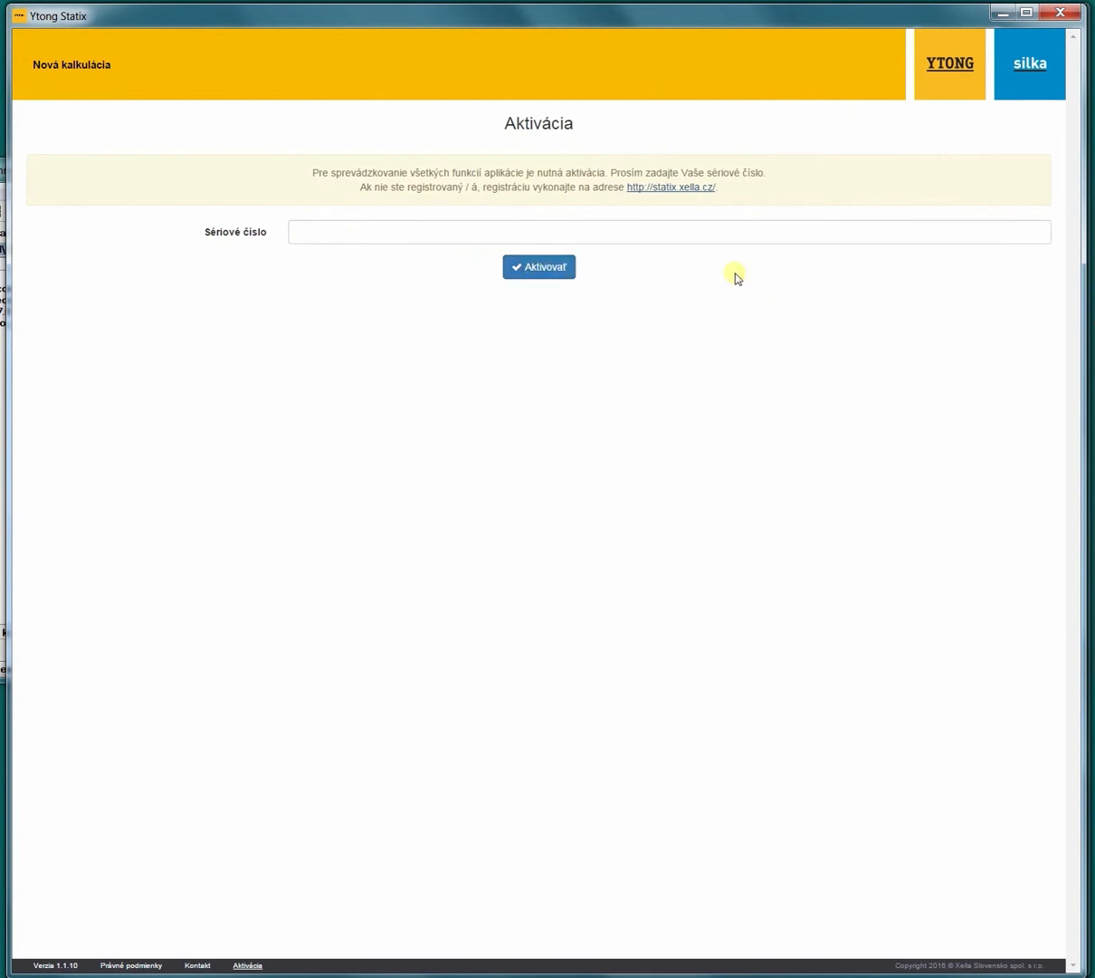
left_click(672, 188)
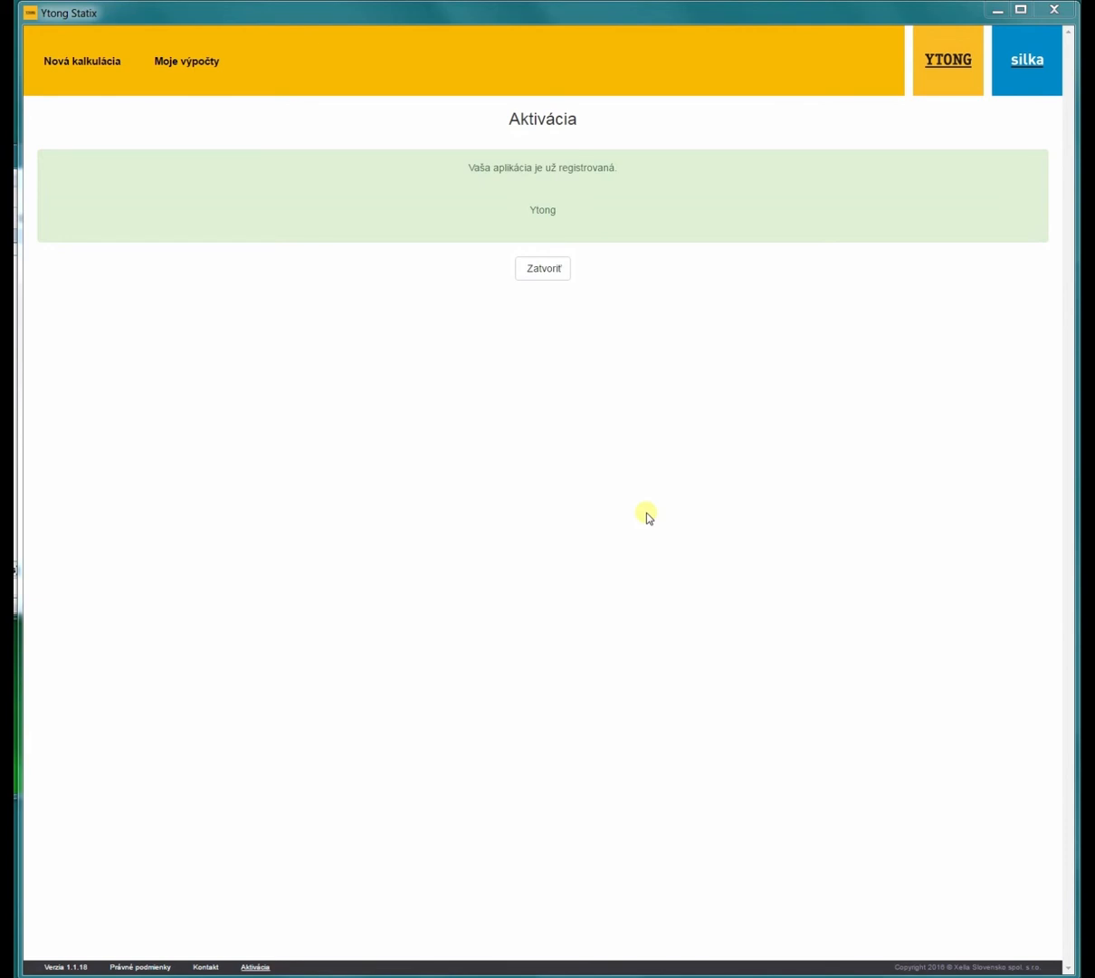
- Open the saved calculation "Bytový dom ALLEX vnutorna stena-import" and save its project data to continue to the loads
left_click(185, 64)
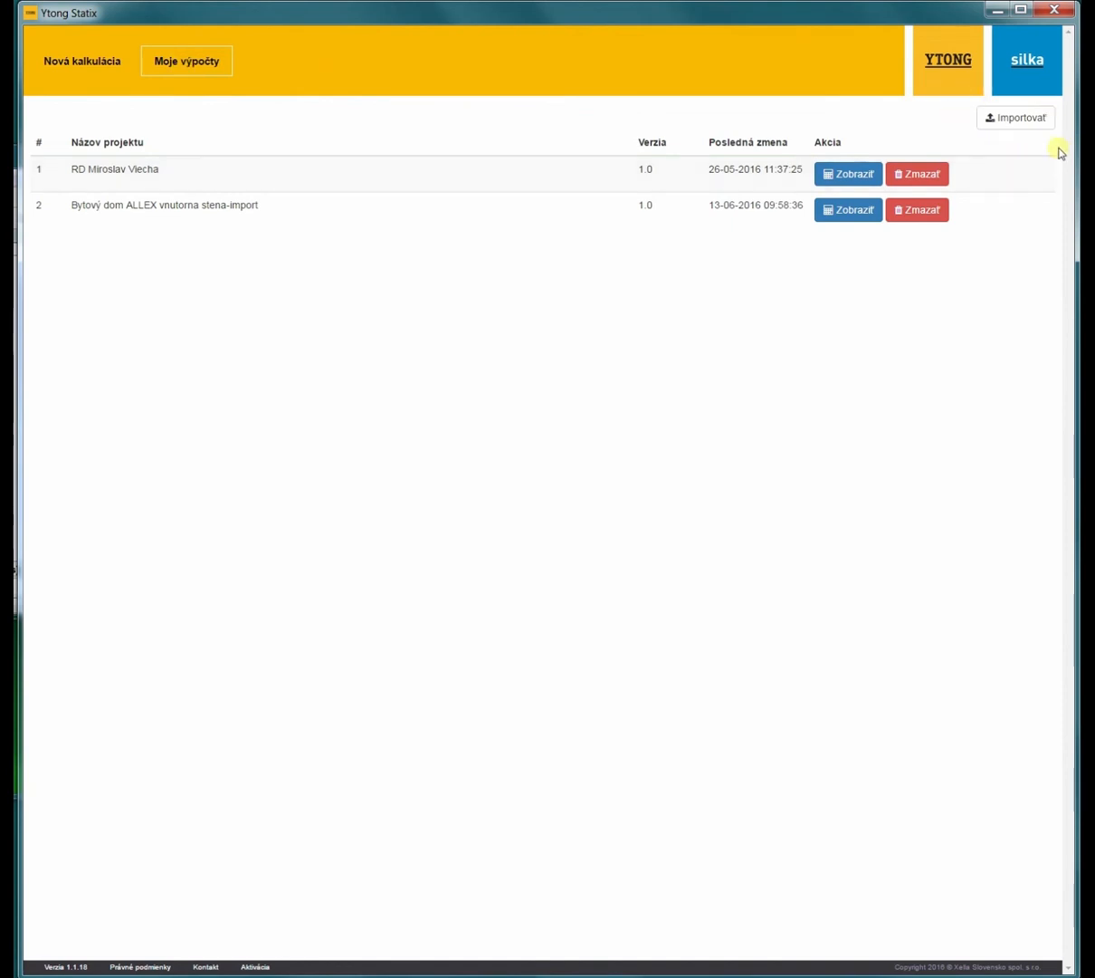
left_click(1014, 118)
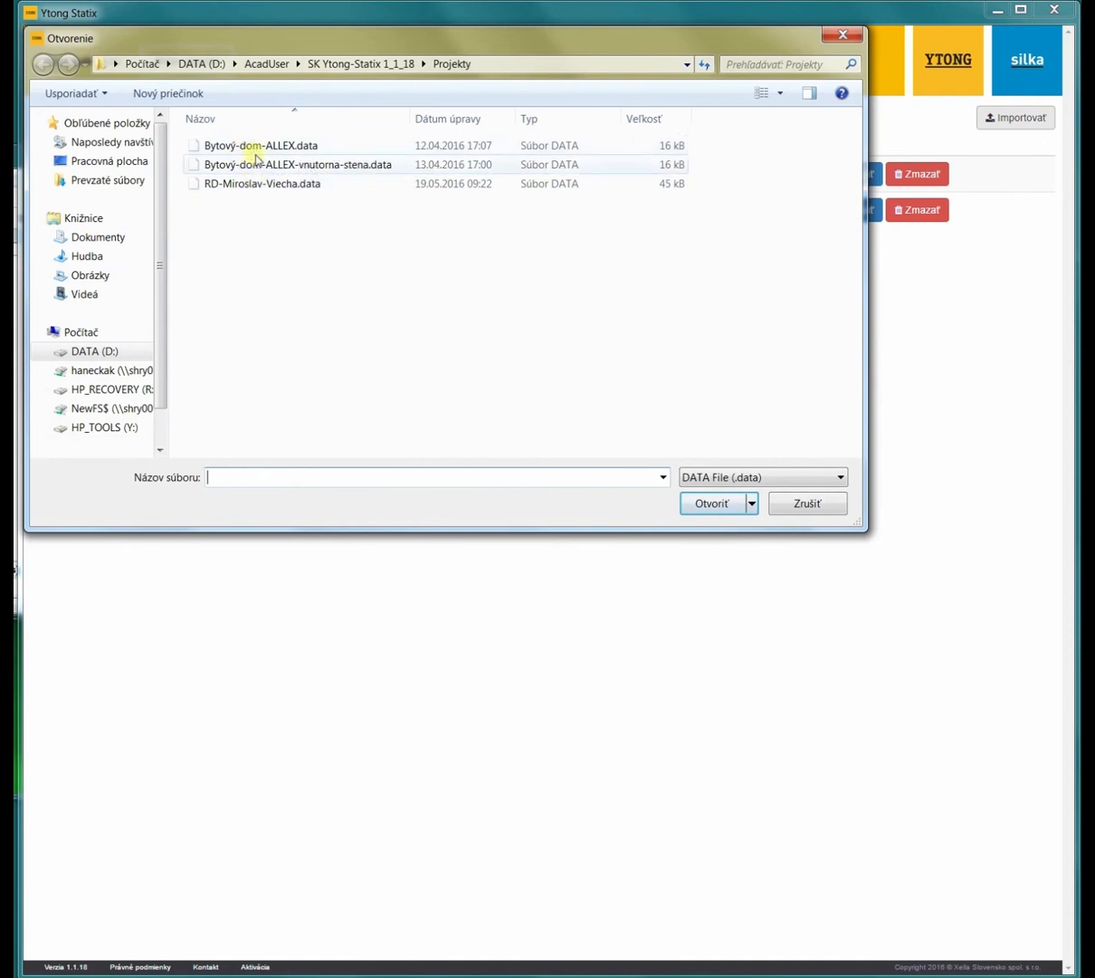
left_click(808, 504)
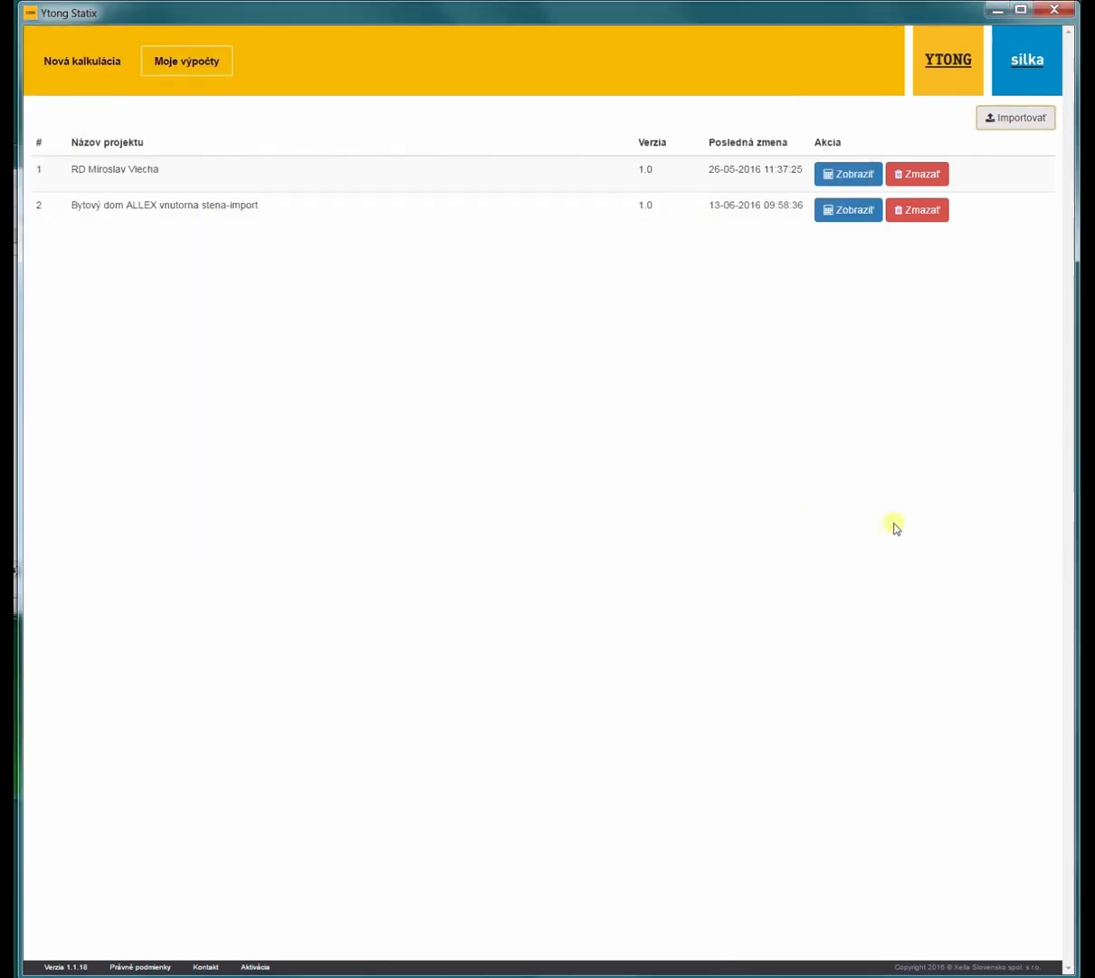
left_click(851, 220)
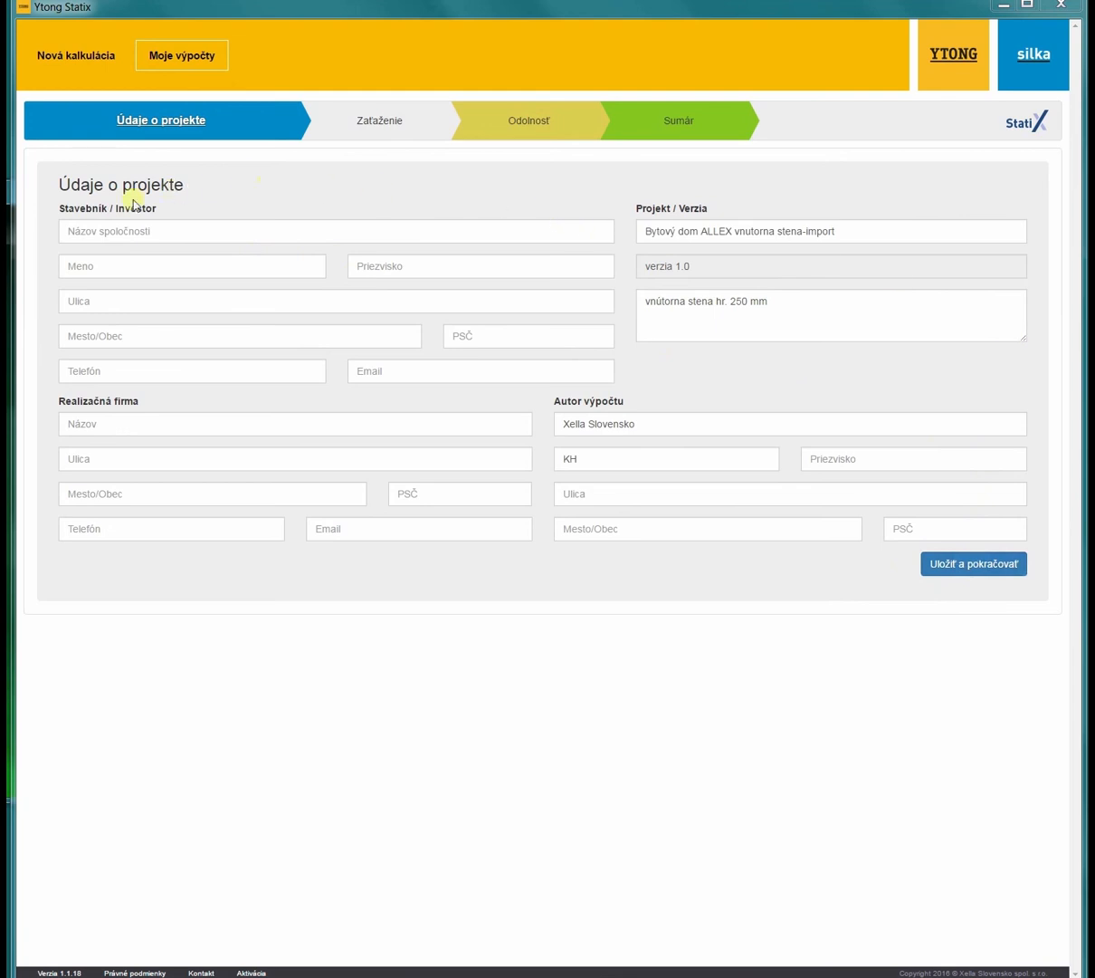
left_click(975, 565)
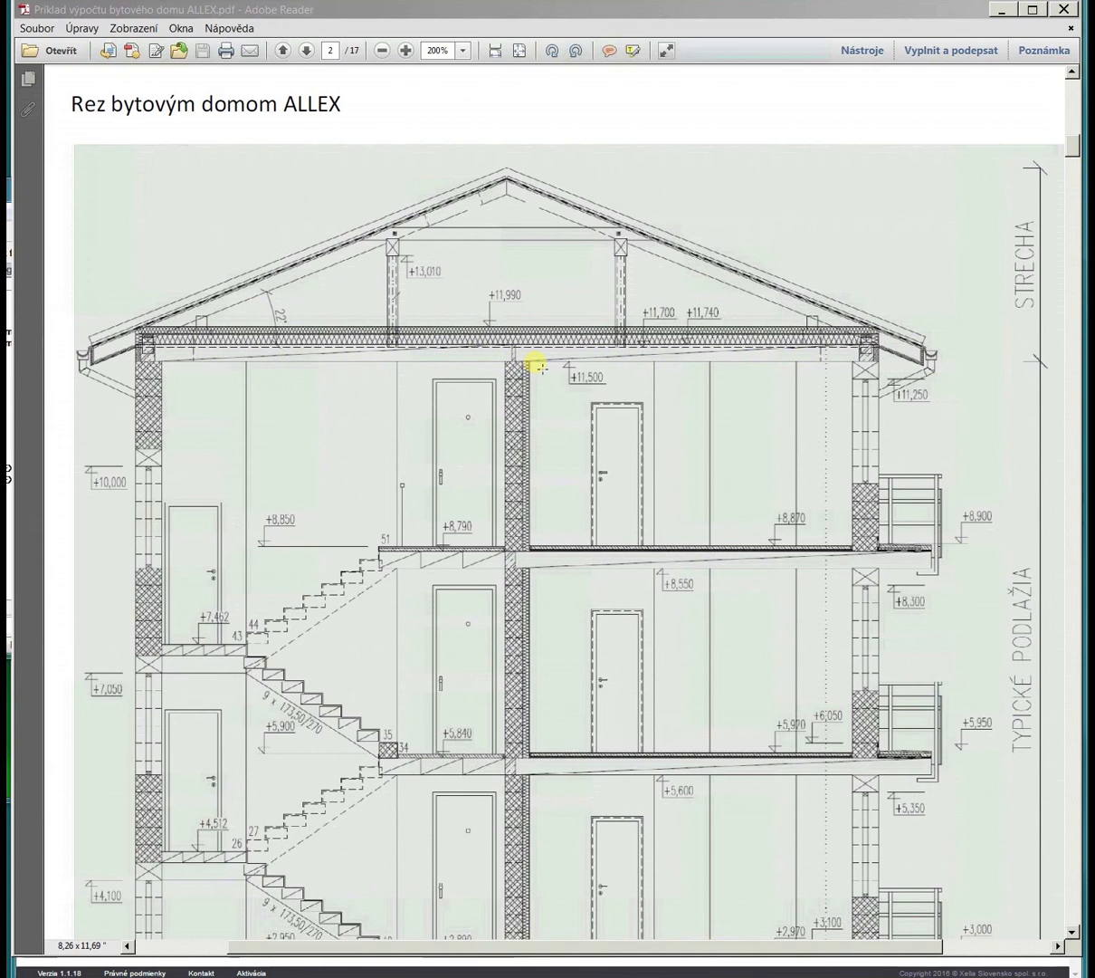
- Examine the section drawing of the ALLEX apartment building in the Adobe Reader PDF, from the roof down to the foundations
left_click(1002, 301)
scroll(987, 331, "down", 2)
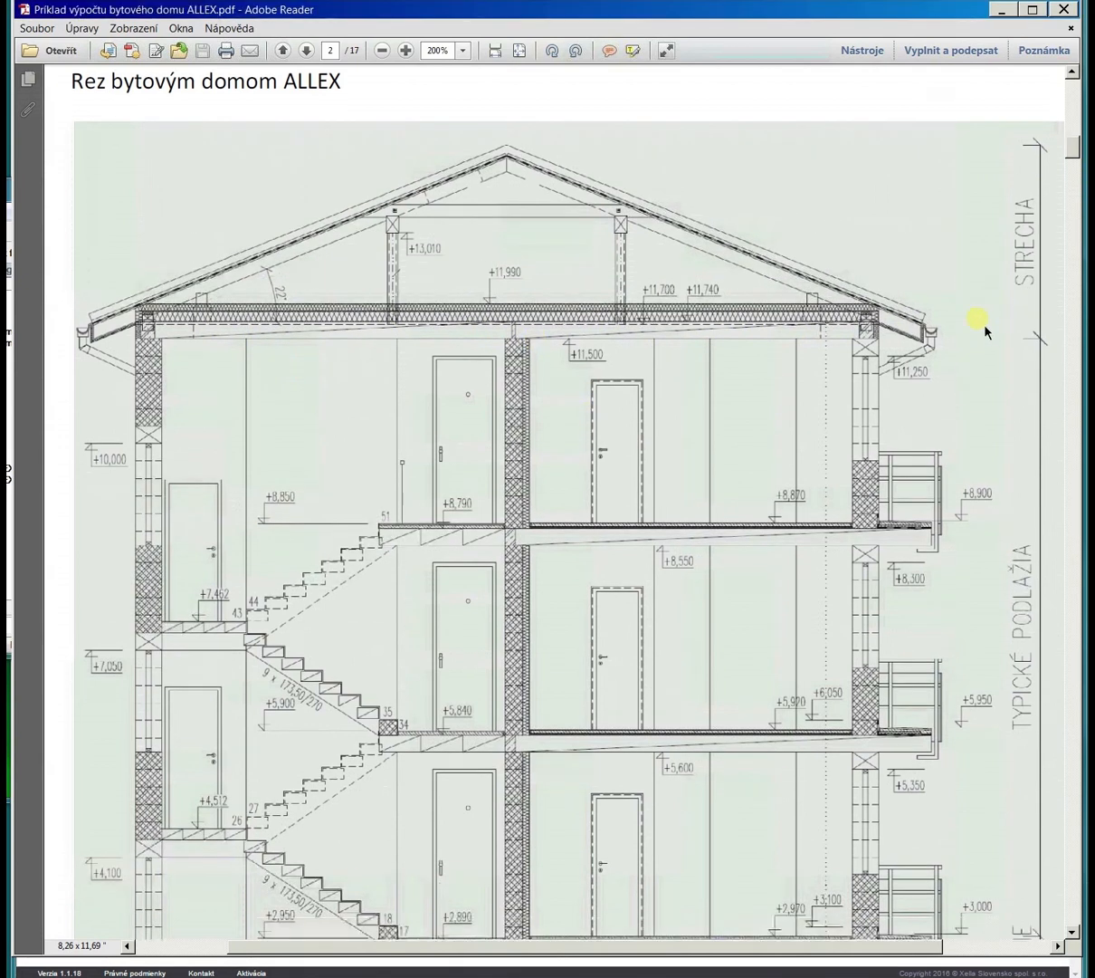
scroll(987, 331, "down", 5)
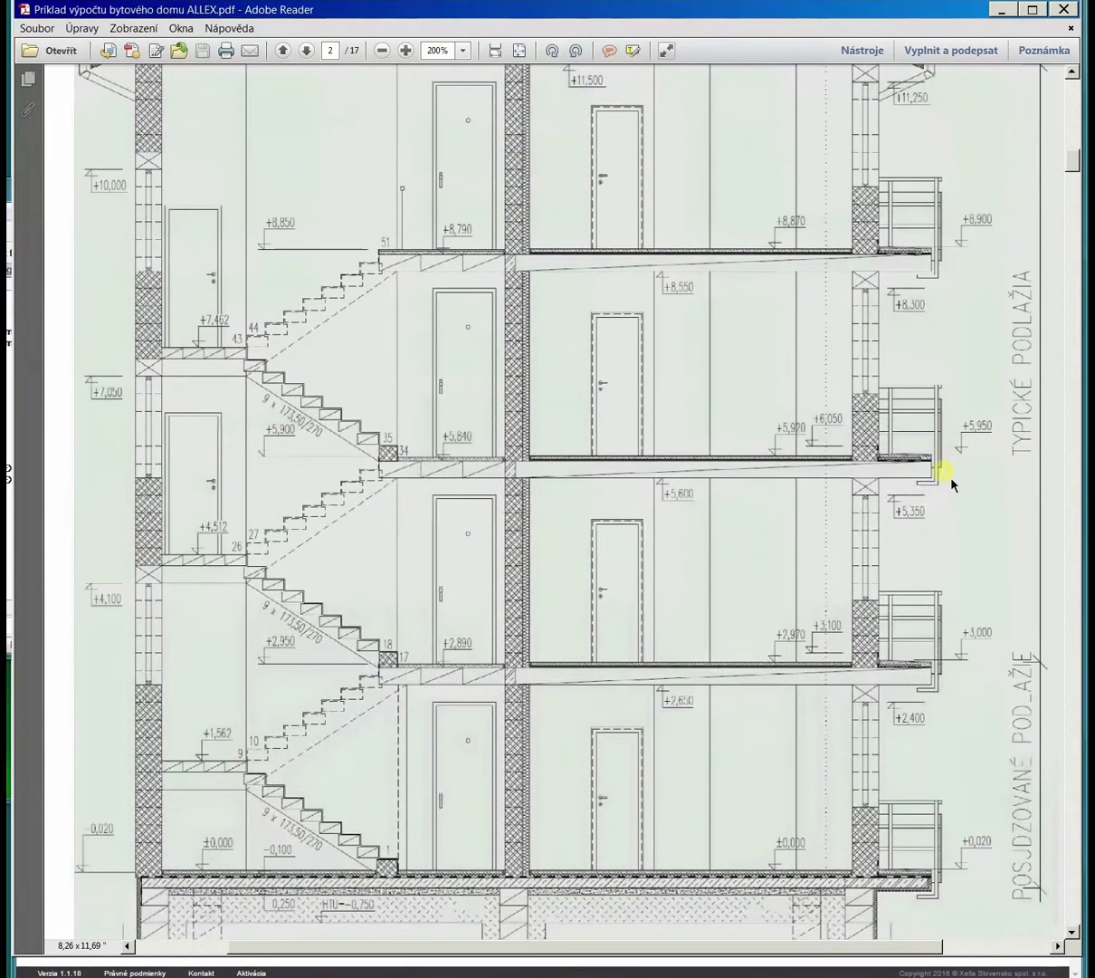
scroll(951, 481, "down", 2)
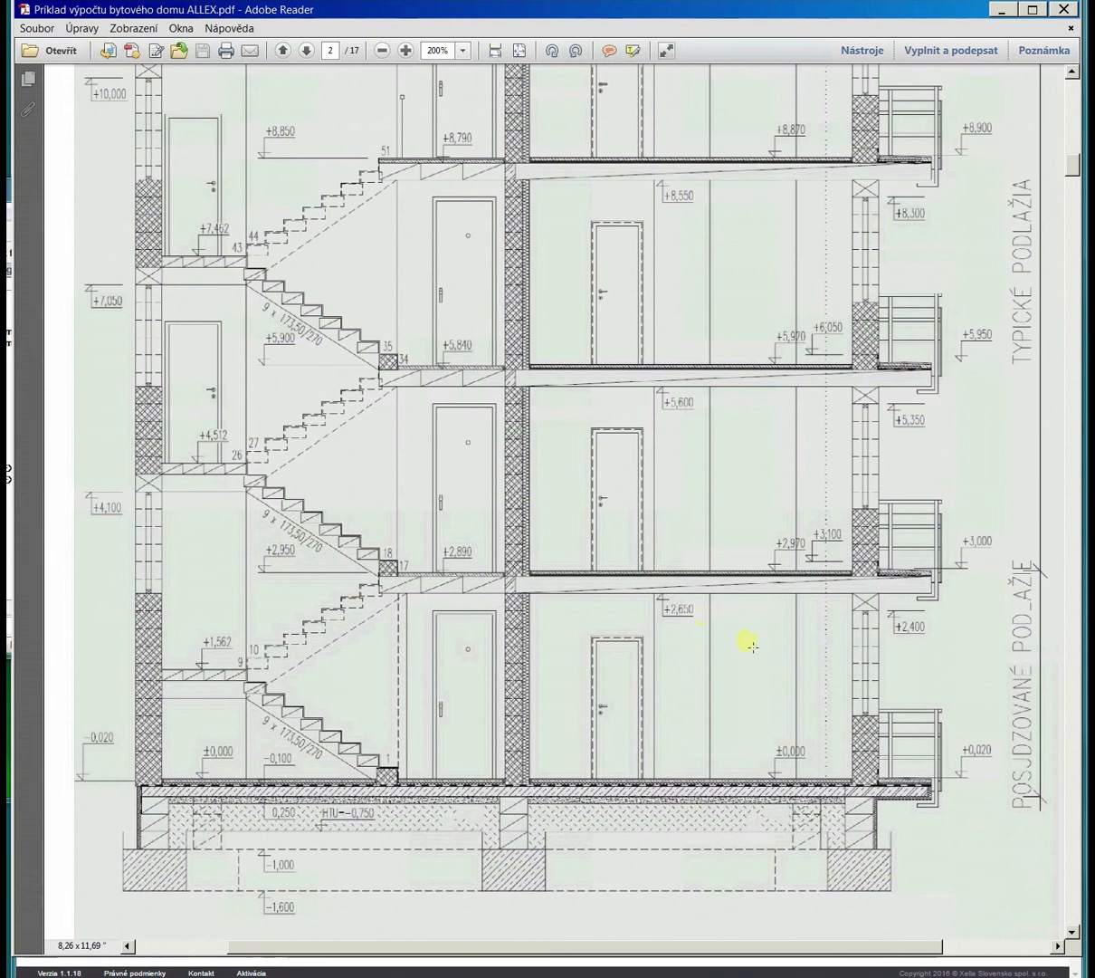
scroll(754, 645, "down", 5)
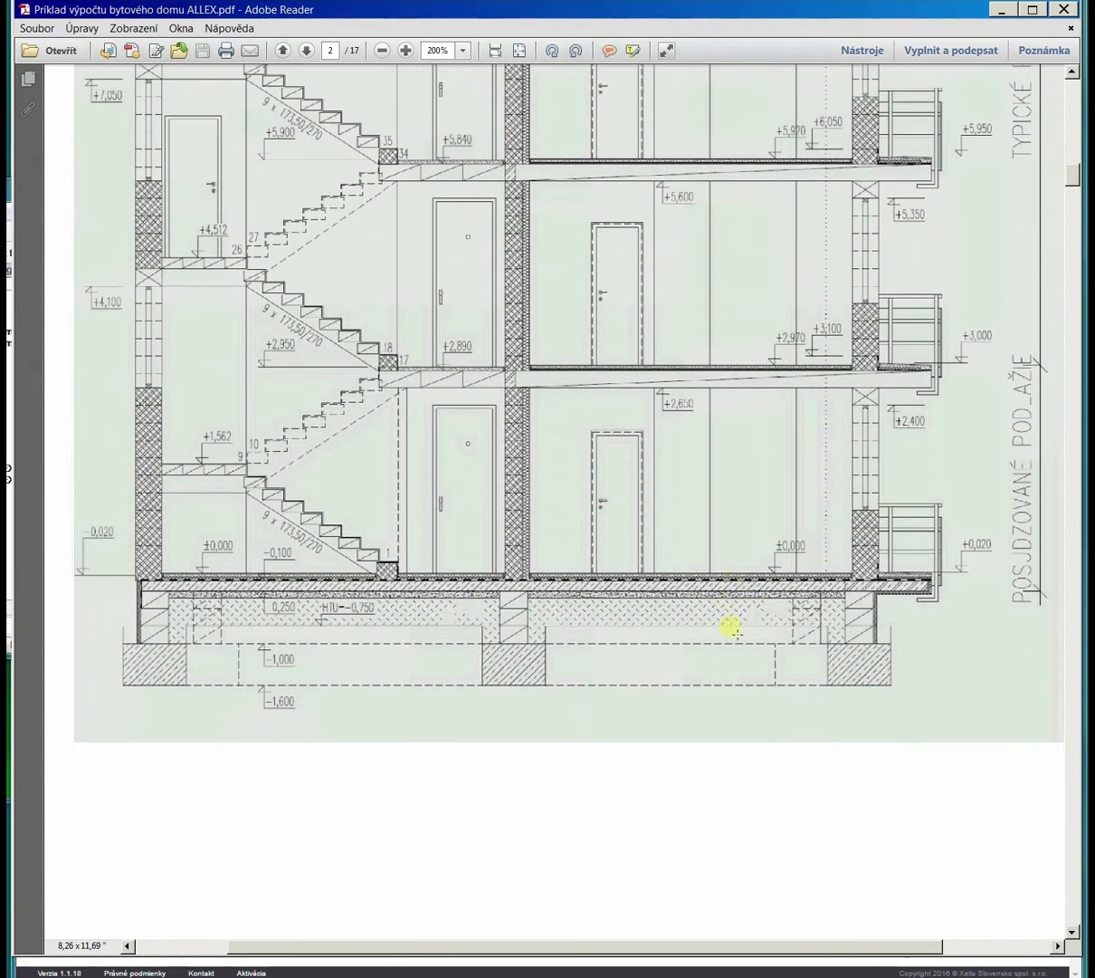
scroll(735, 631, "down", 10)
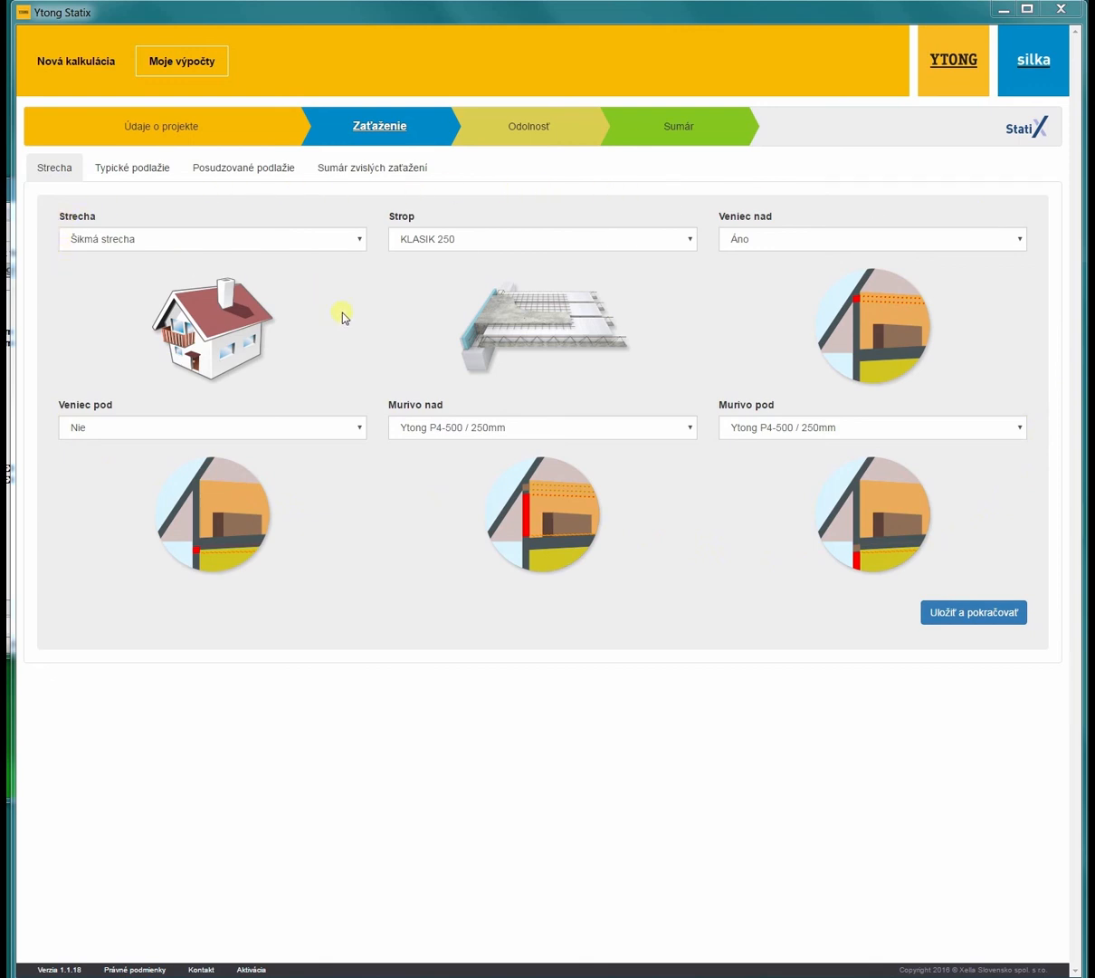
- Set the roof type to Šikmá strecha and the ceiling under the roof to KLASIK 250
left_click(344, 242)
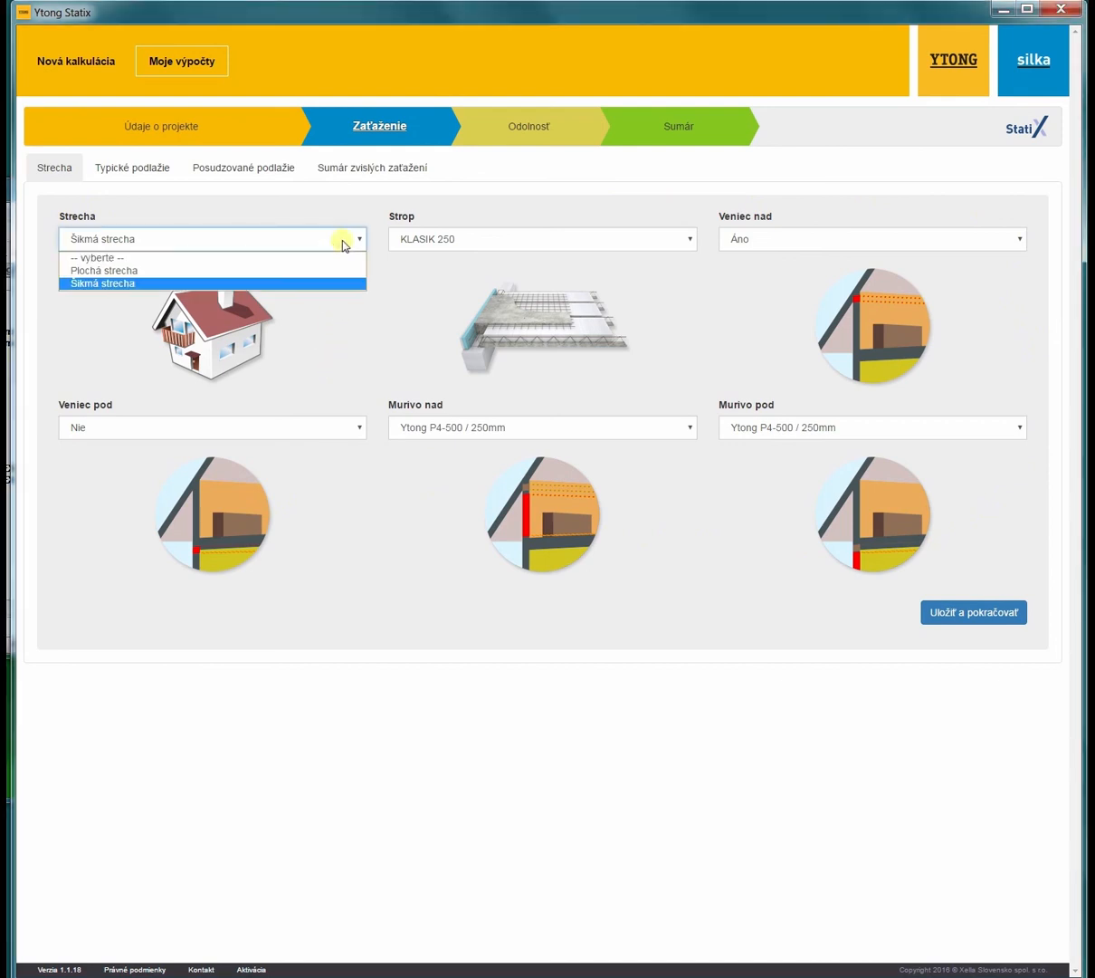
left_click(321, 272)
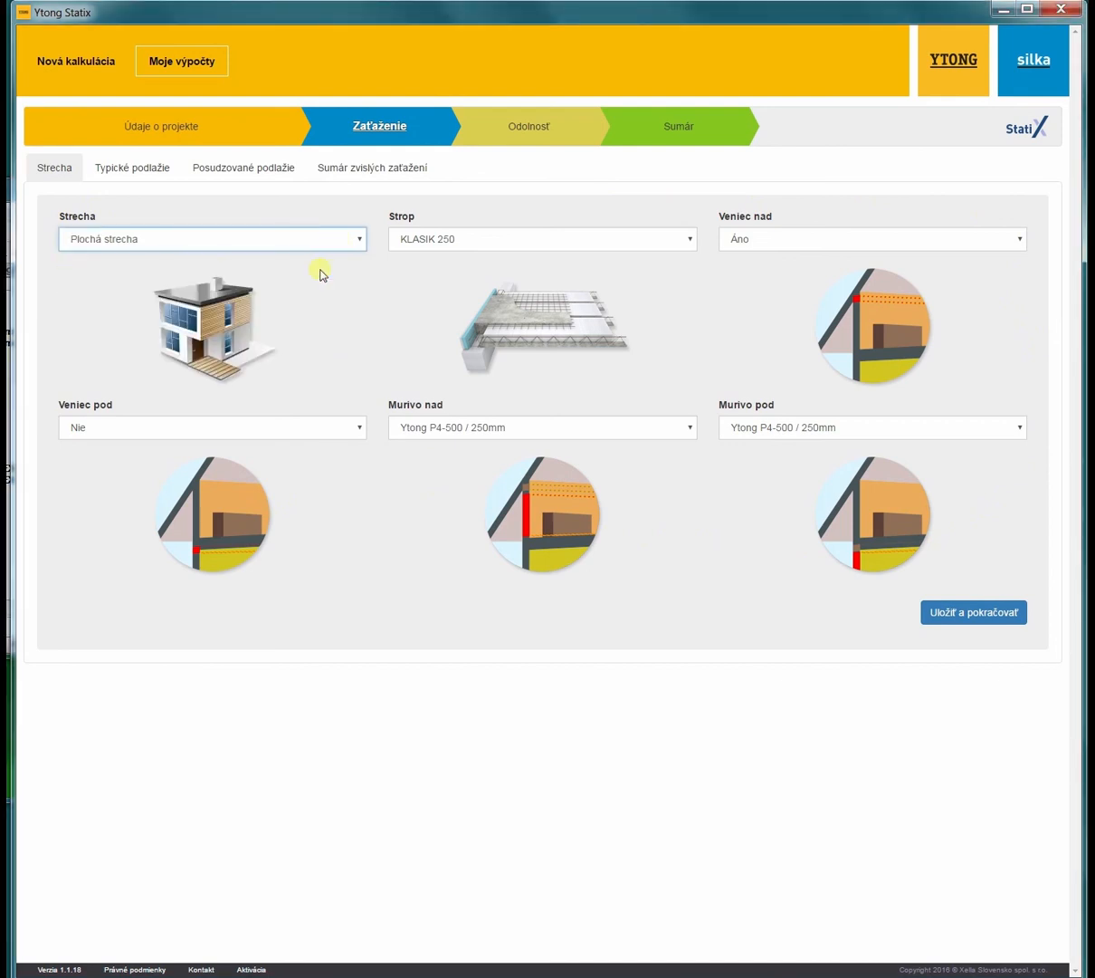
left_click(335, 240)
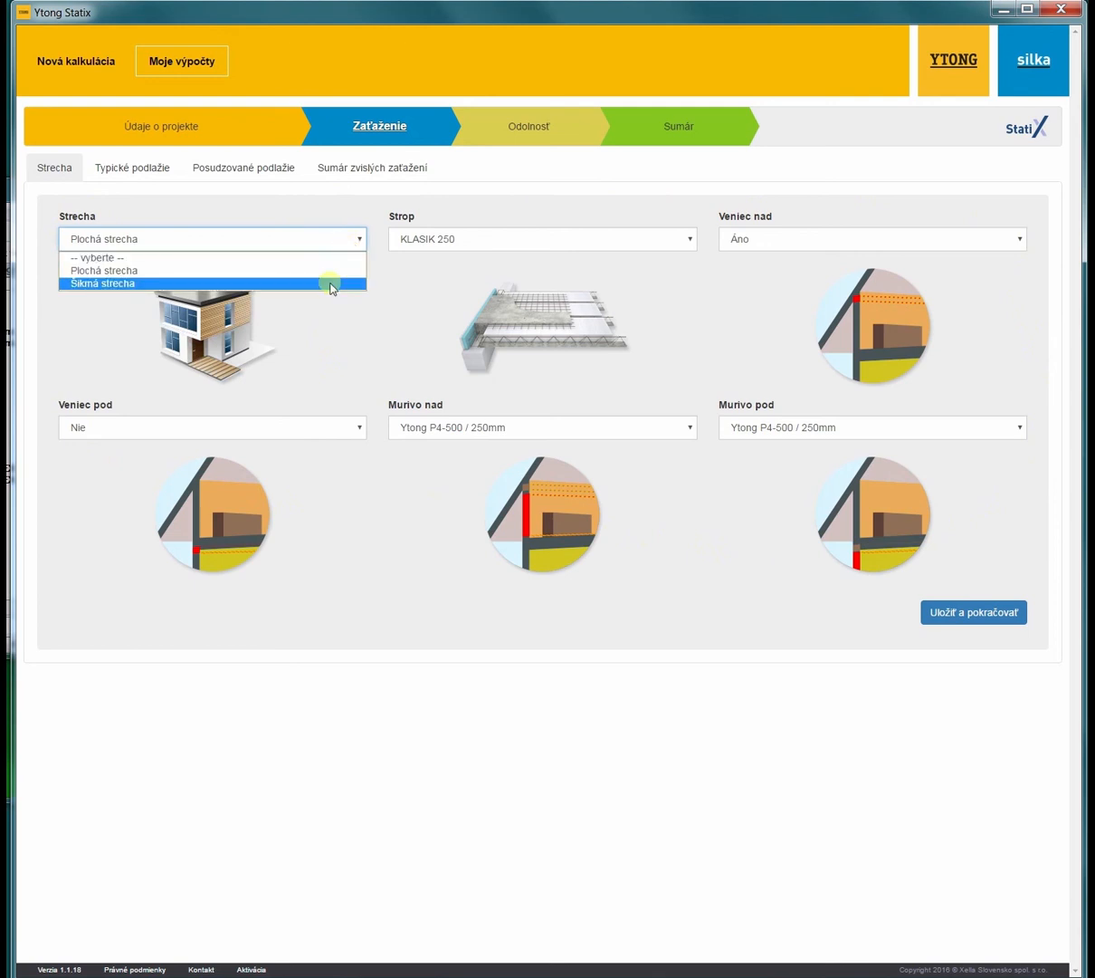
left_click(332, 283)
left_click(683, 242)
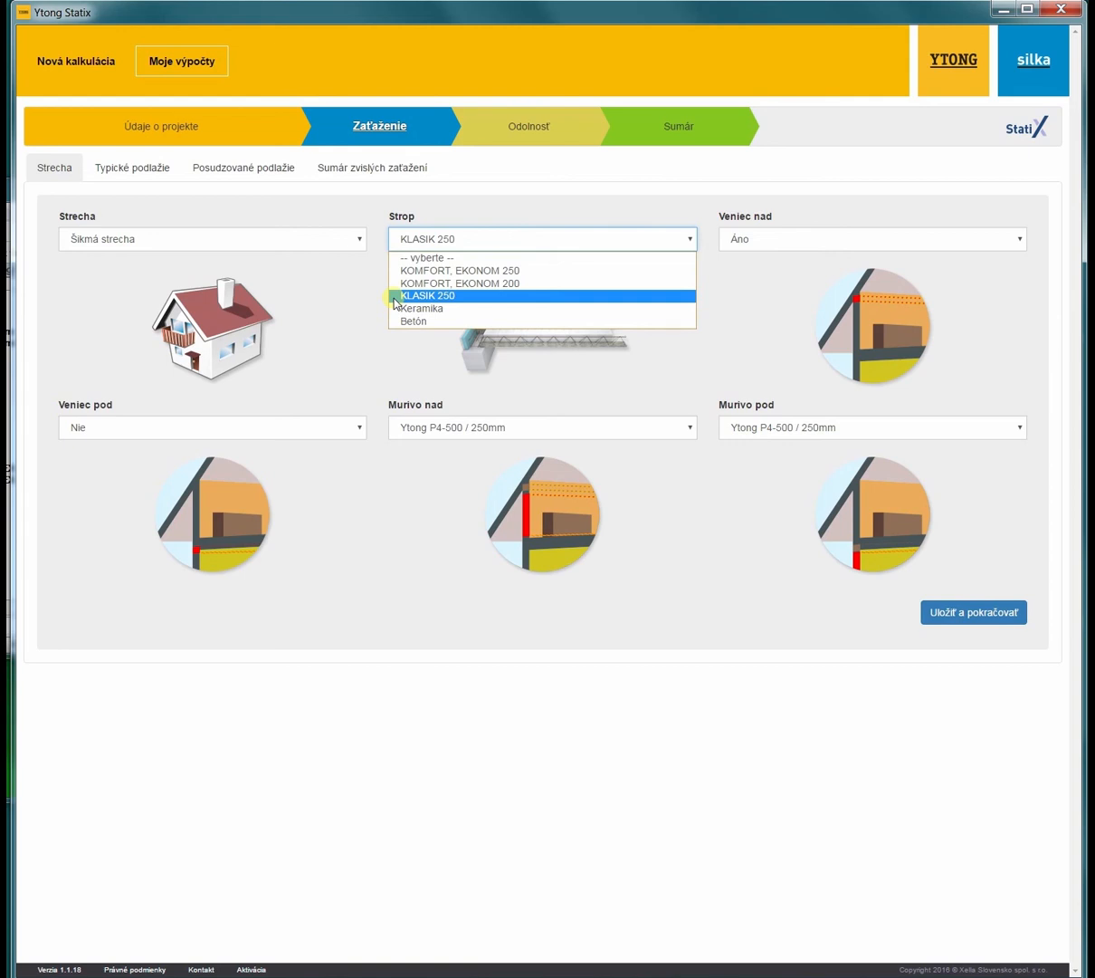
left_click(396, 298)
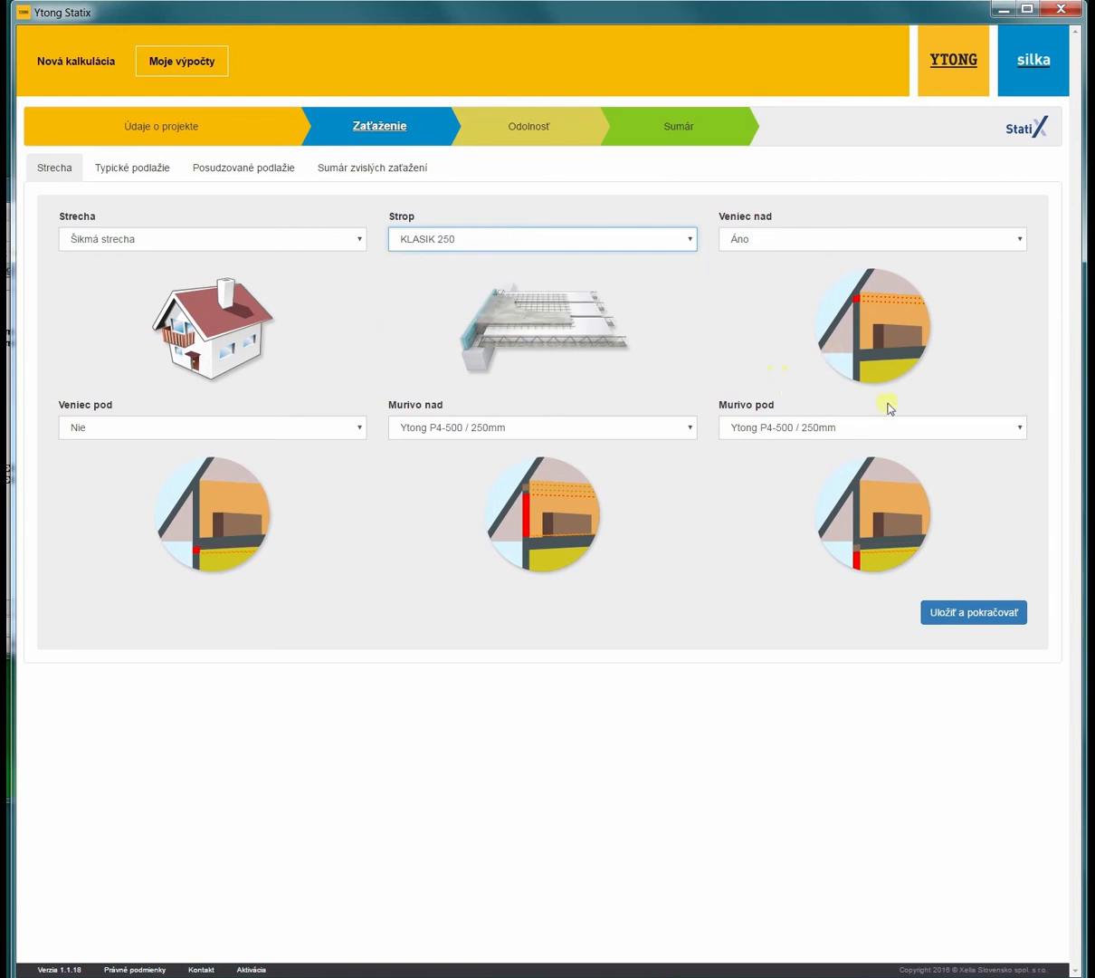
- Set the roof's upper ring beam (Veniec nad) to Áno and the lower one (Veniec pod) to Nie
left_click(1023, 240)
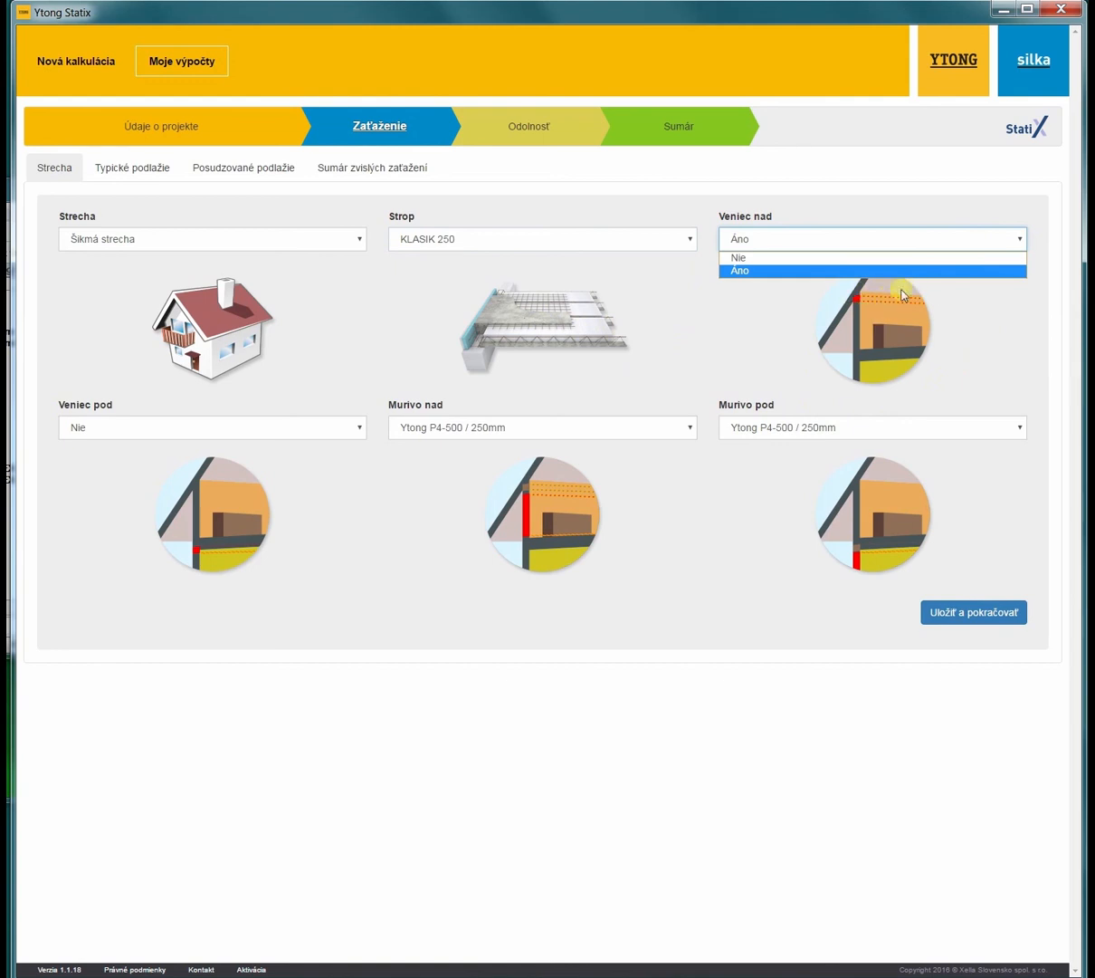
left_click(951, 270)
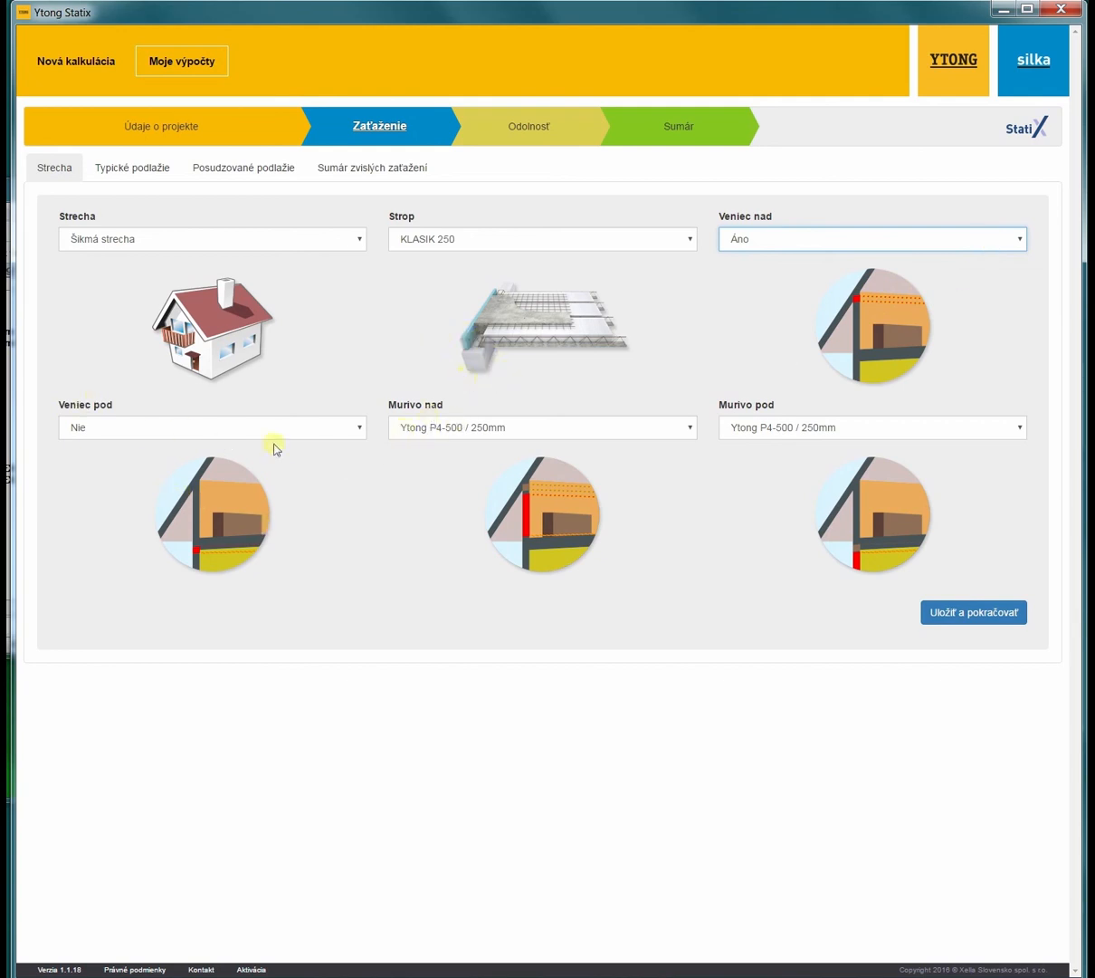
left_click(193, 436)
left_click(193, 434)
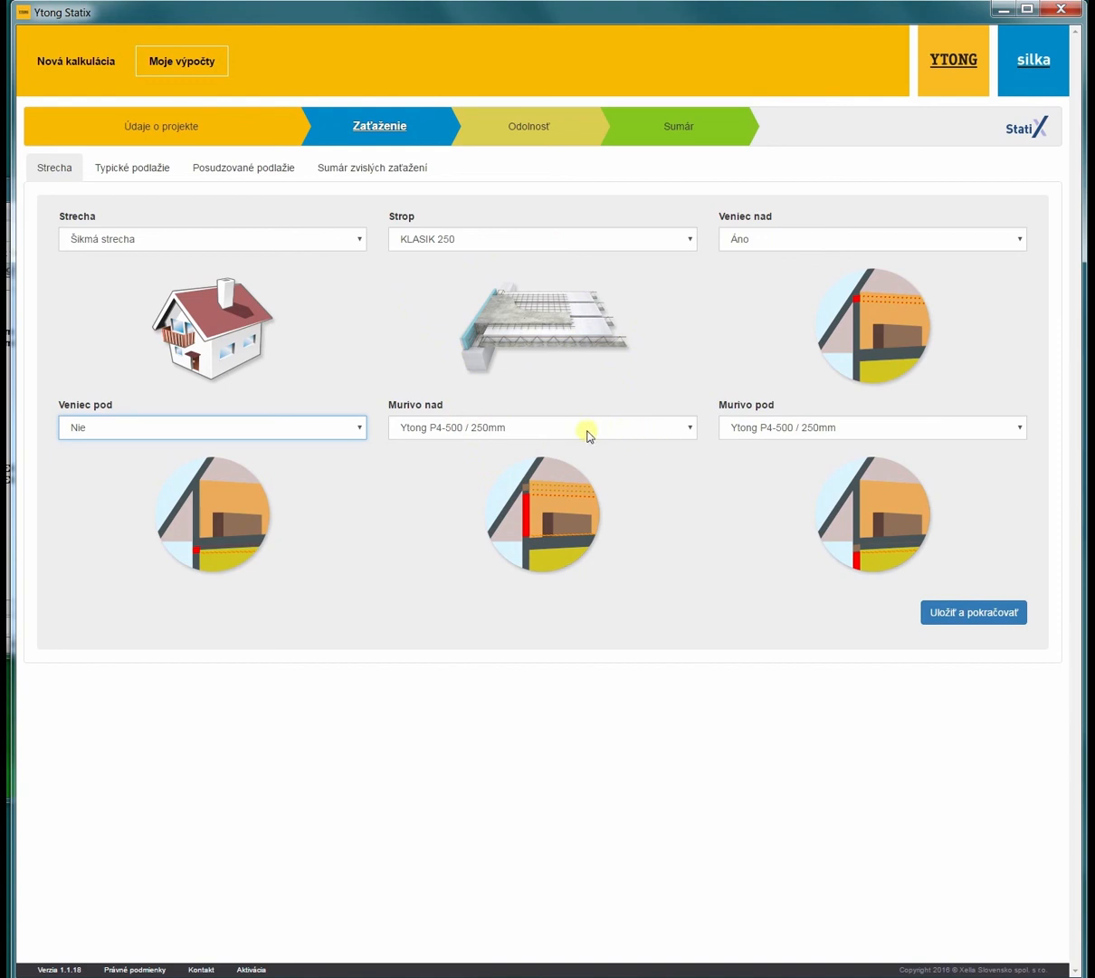
- Choose Ytong P4-500 / 250mm for the masonry above, keep the same masonry below, and save the roof composition
left_click(687, 428)
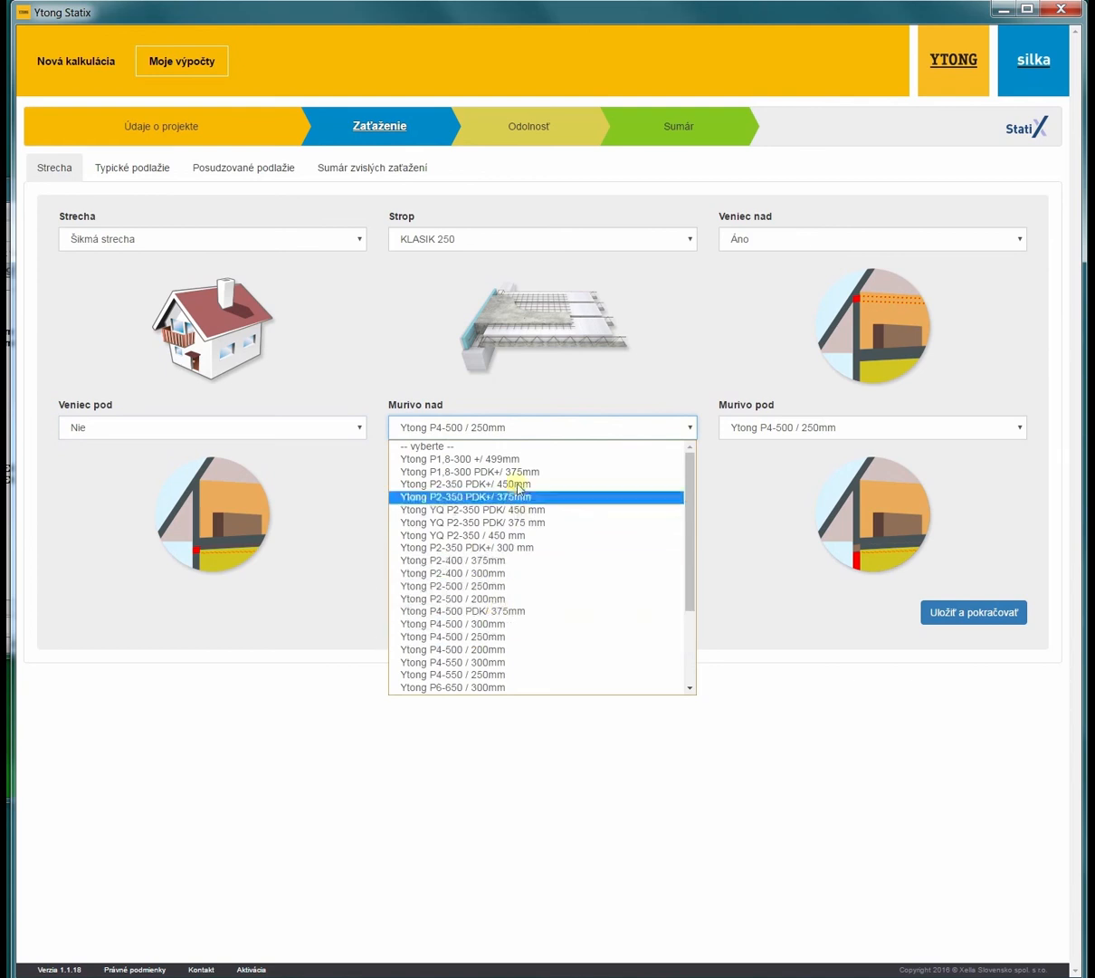
scroll(533, 462, "down", 3)
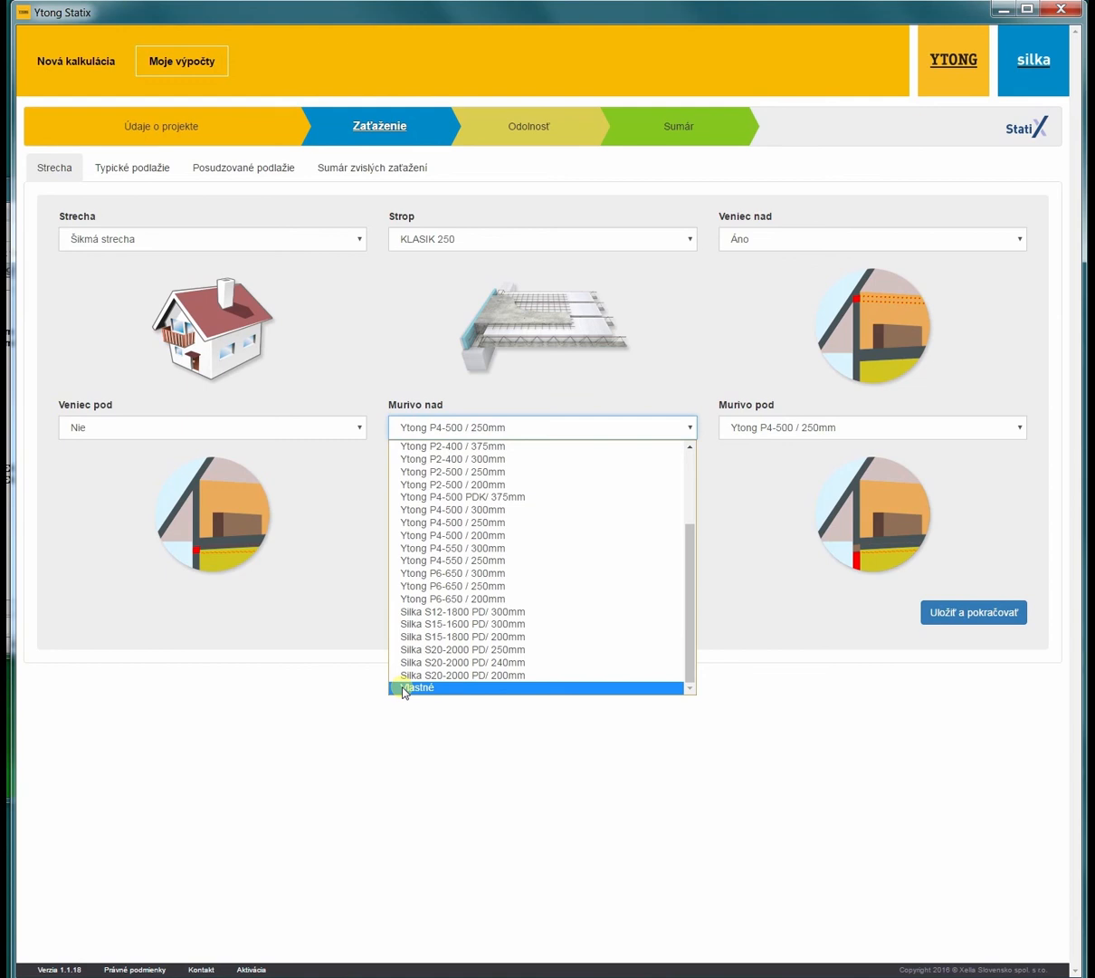
scroll(404, 692, "up", 3)
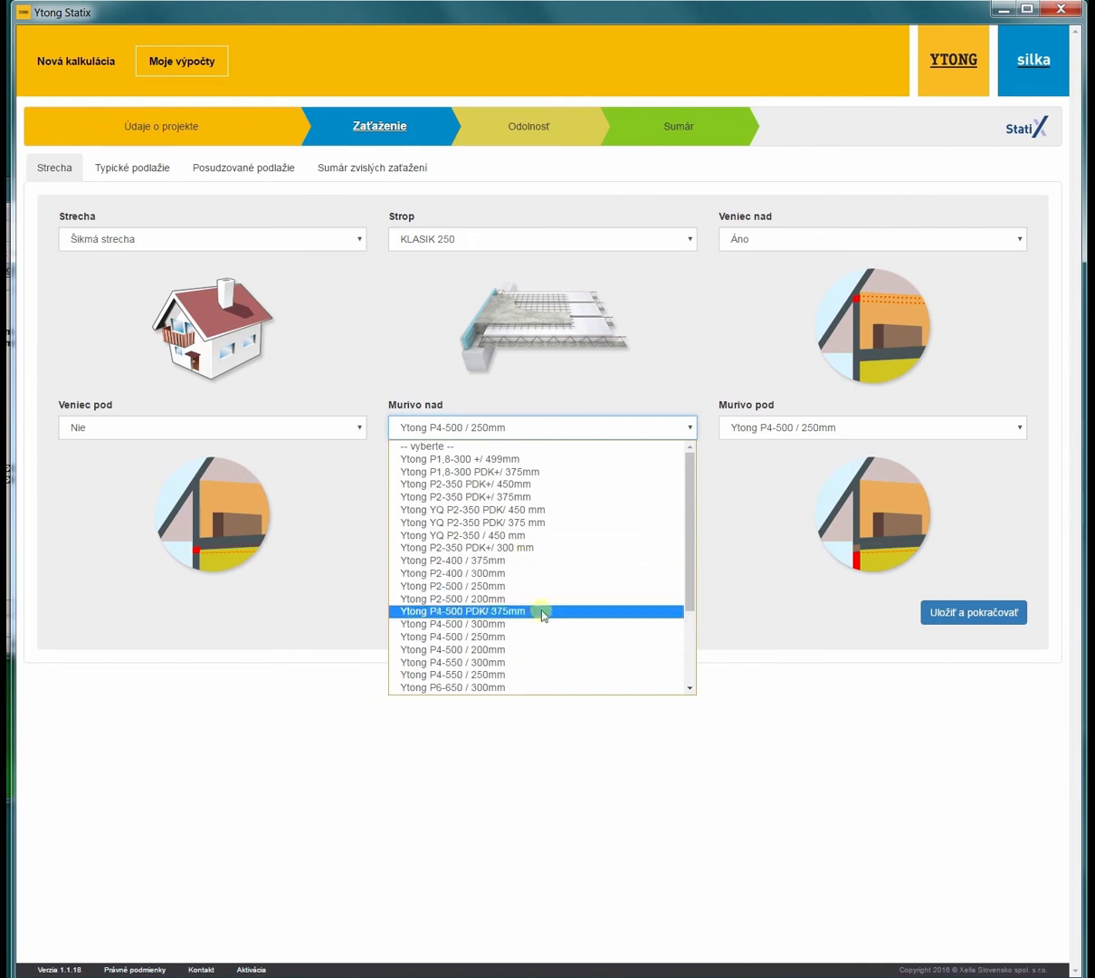
left_click(540, 639)
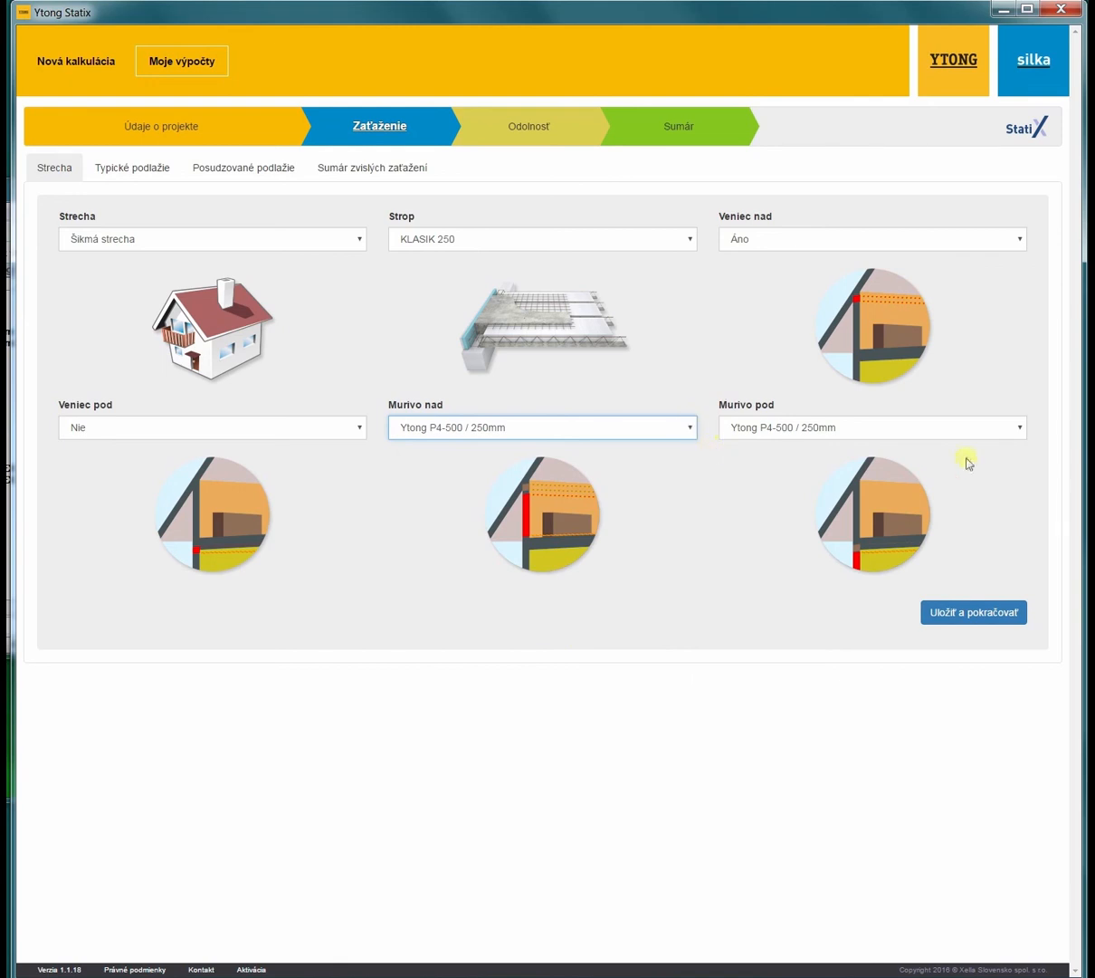
left_click(1018, 431)
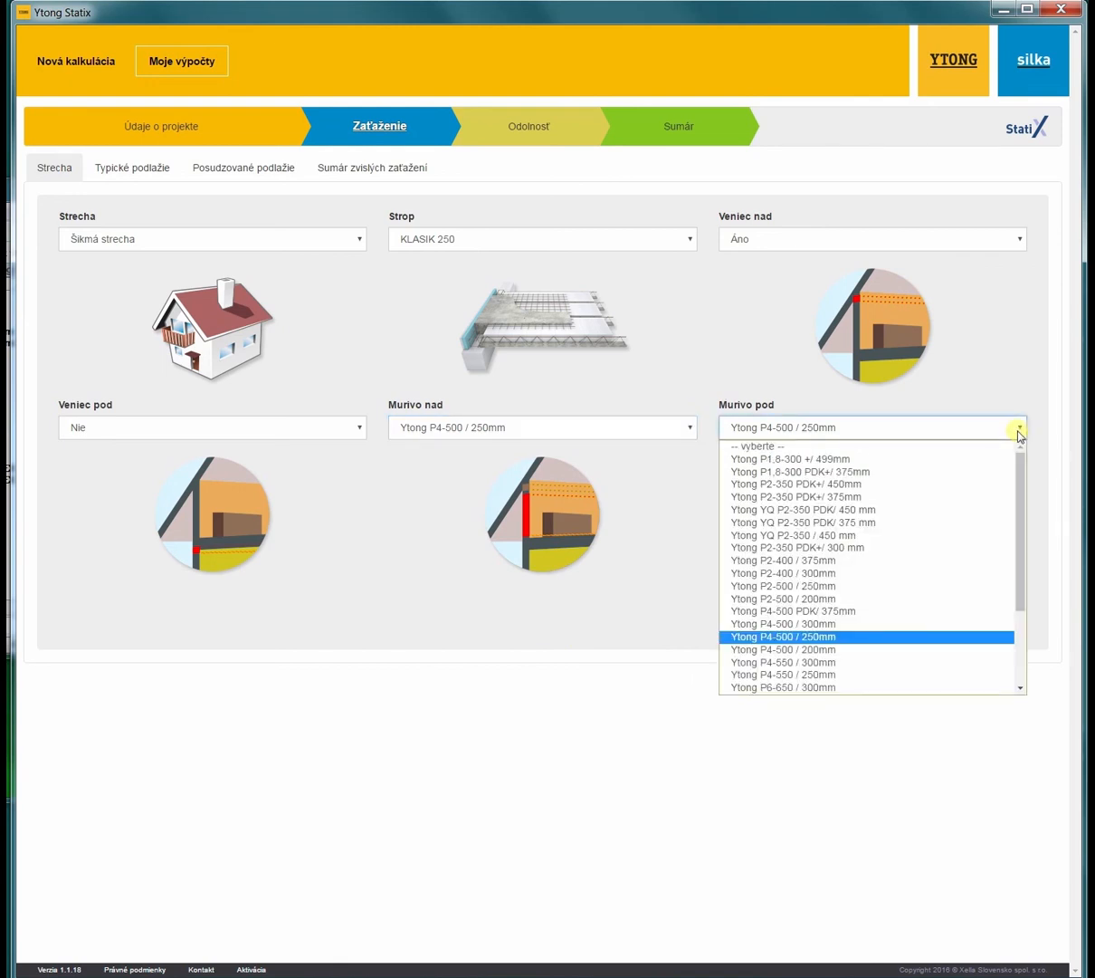
left_click(1018, 431)
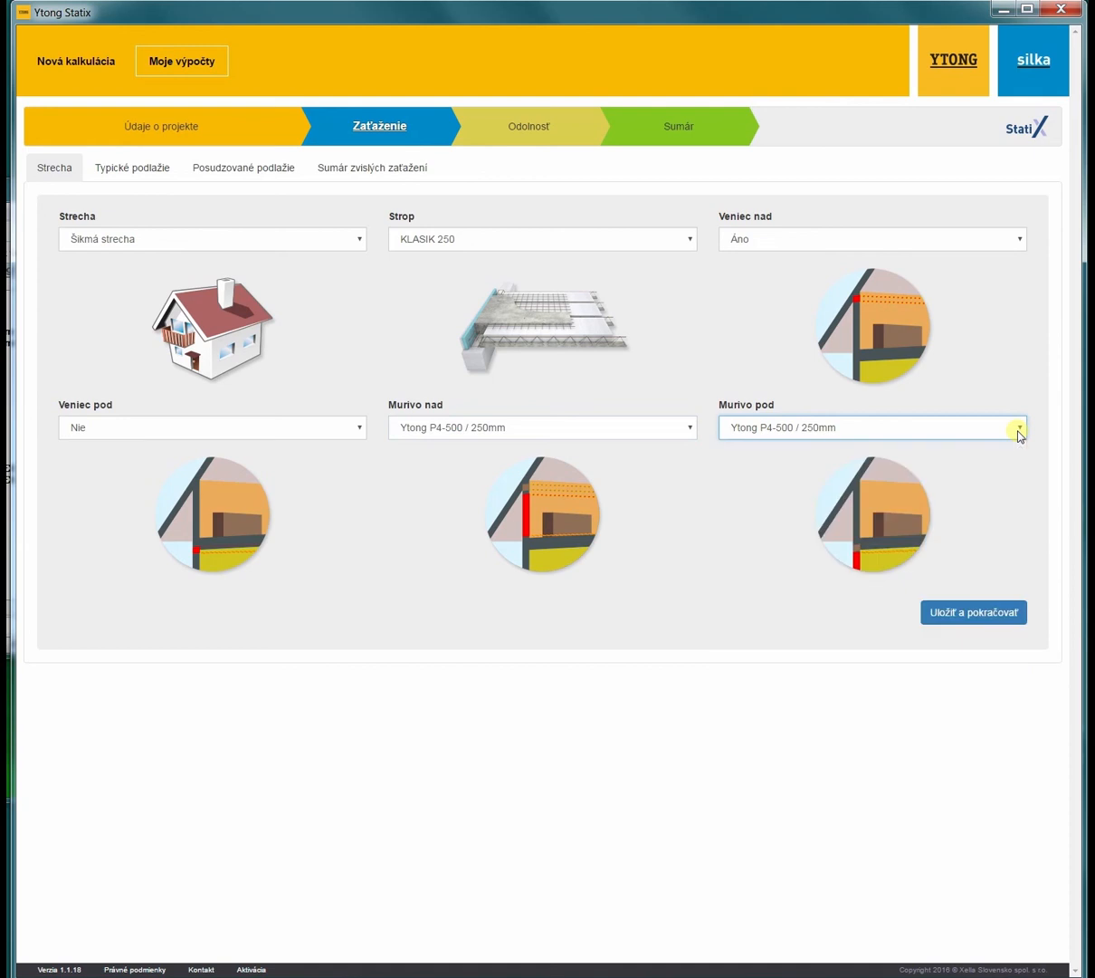
left_click(968, 617)
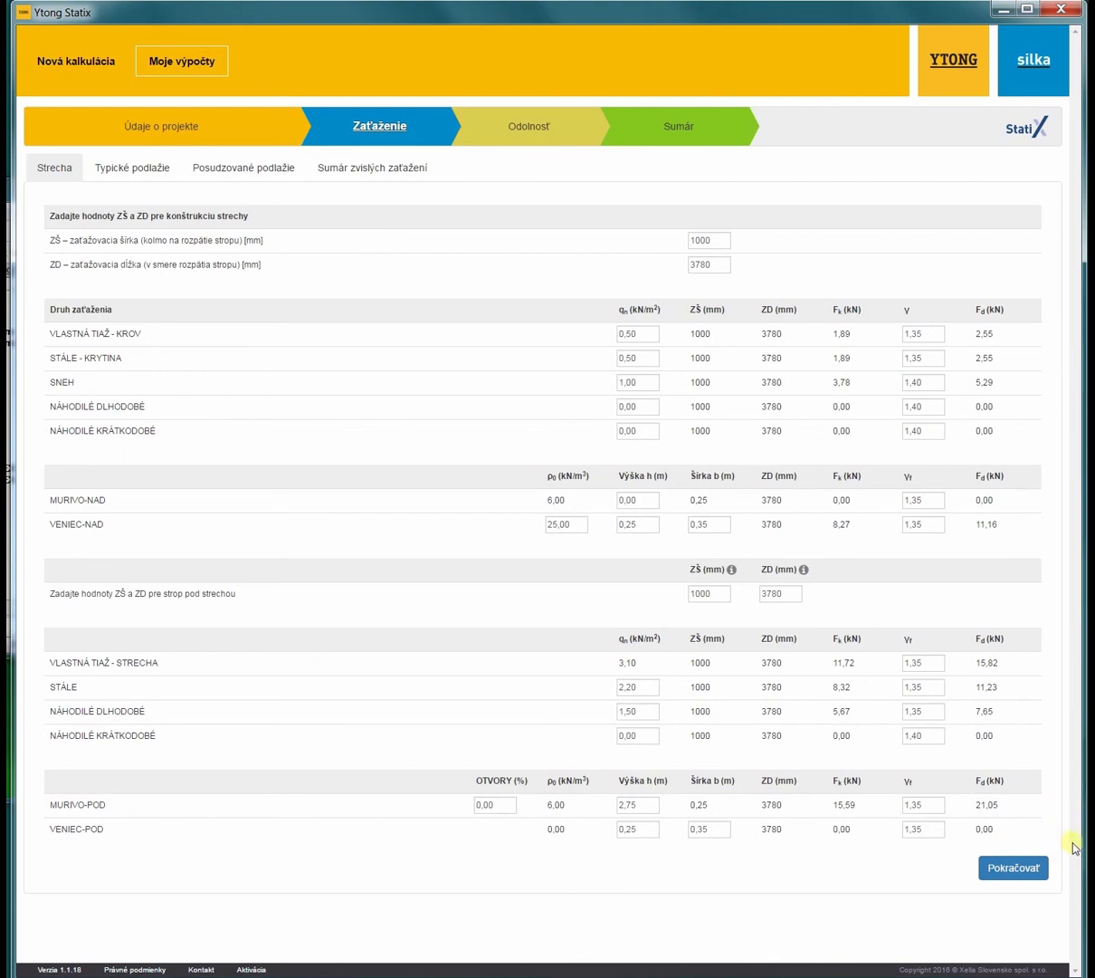
- Continue to the typical floor and set its ceiling to KLASIK 250 and its masonry to Ytong P4-500 / 250mm
left_click(1039, 874)
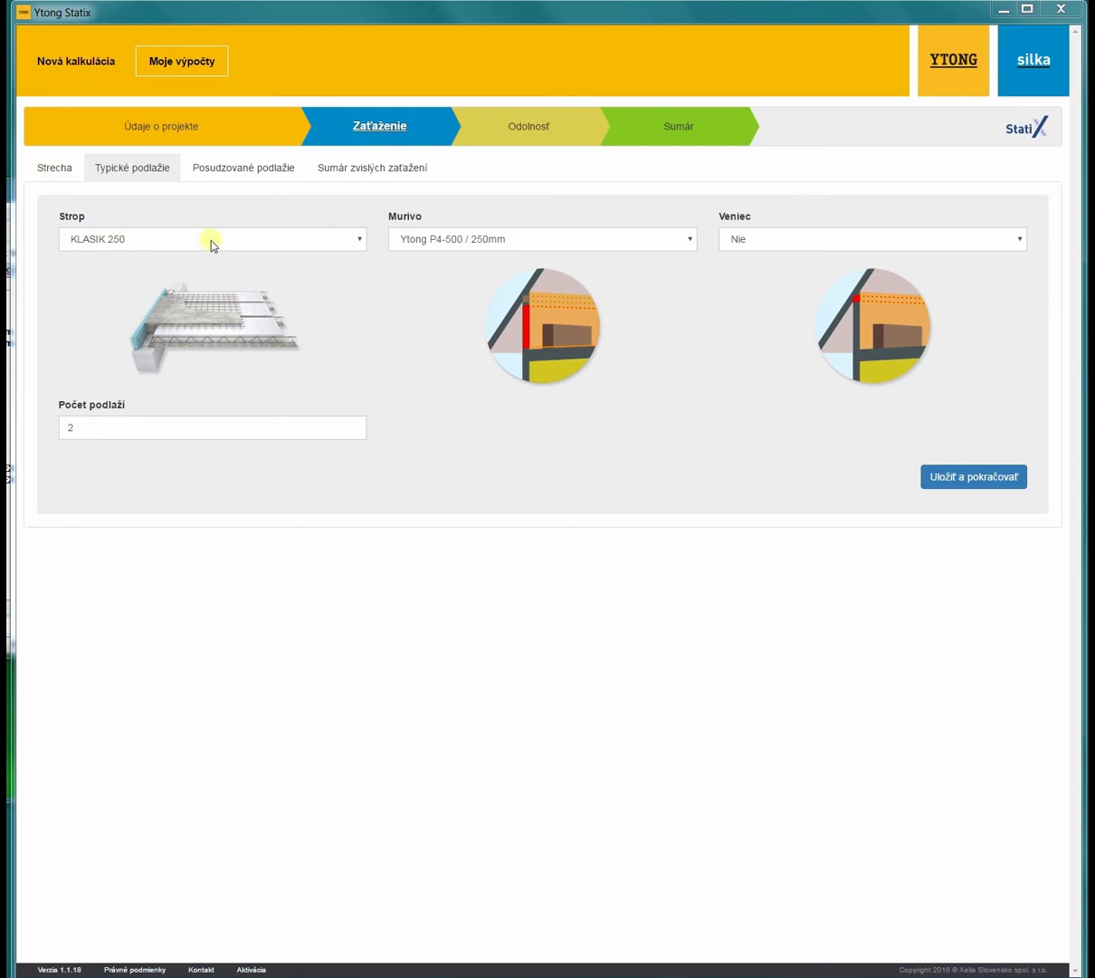
left_click(361, 241)
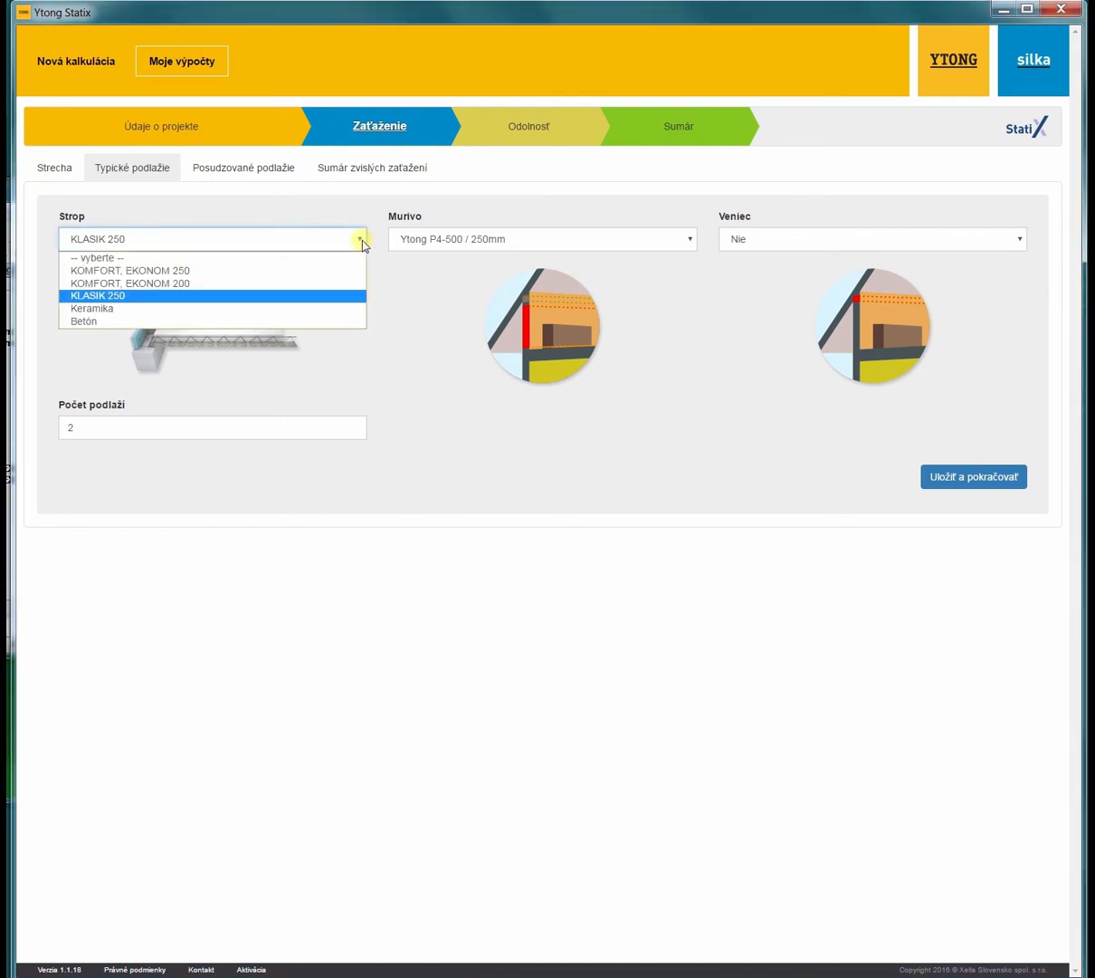
left_click(322, 296)
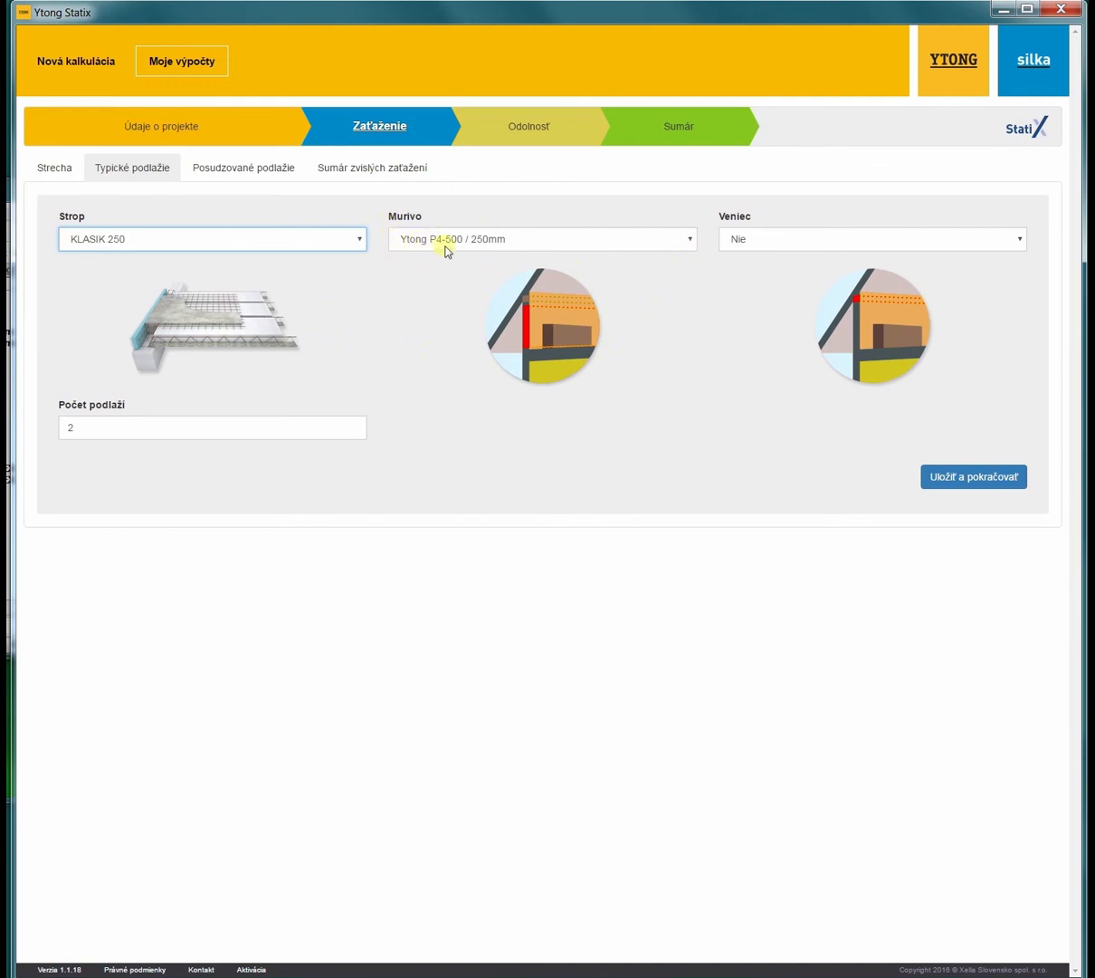
left_click(493, 241)
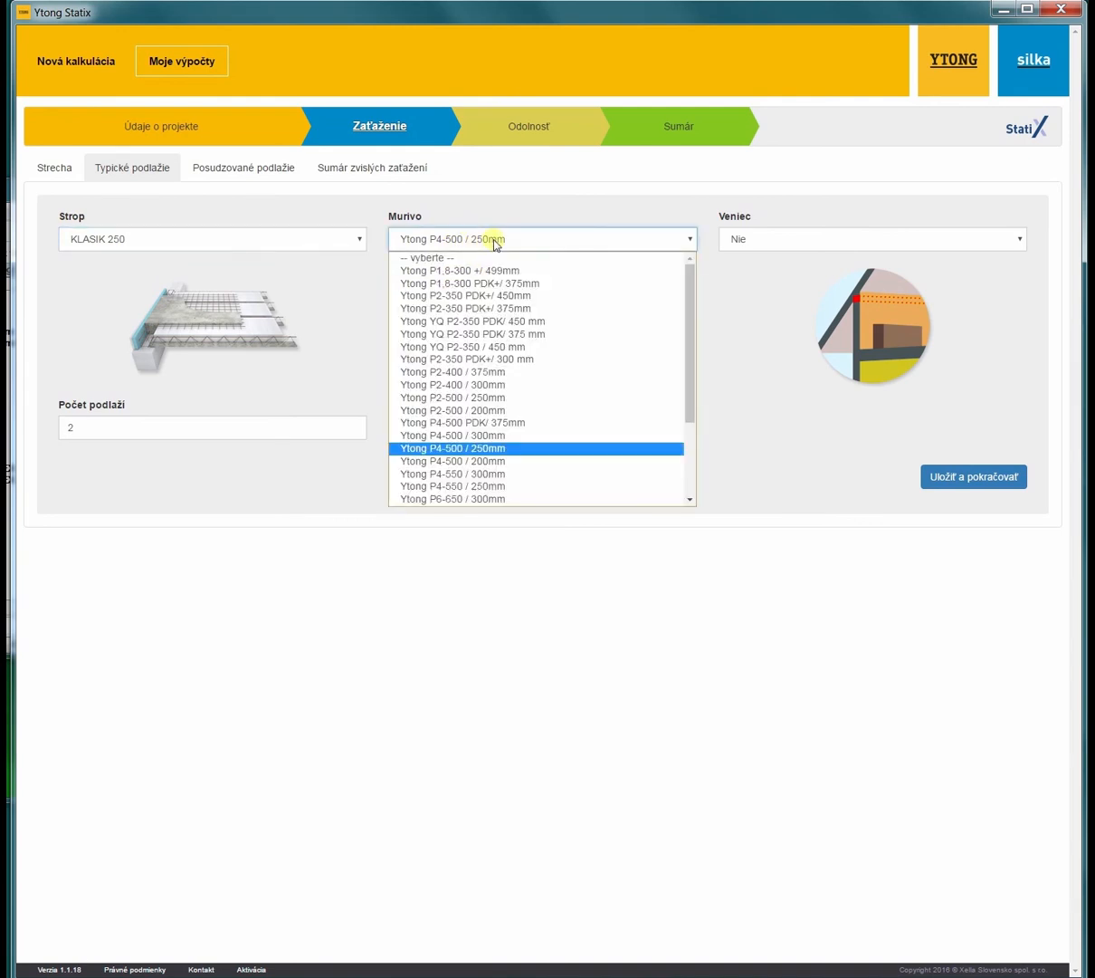
left_click(494, 449)
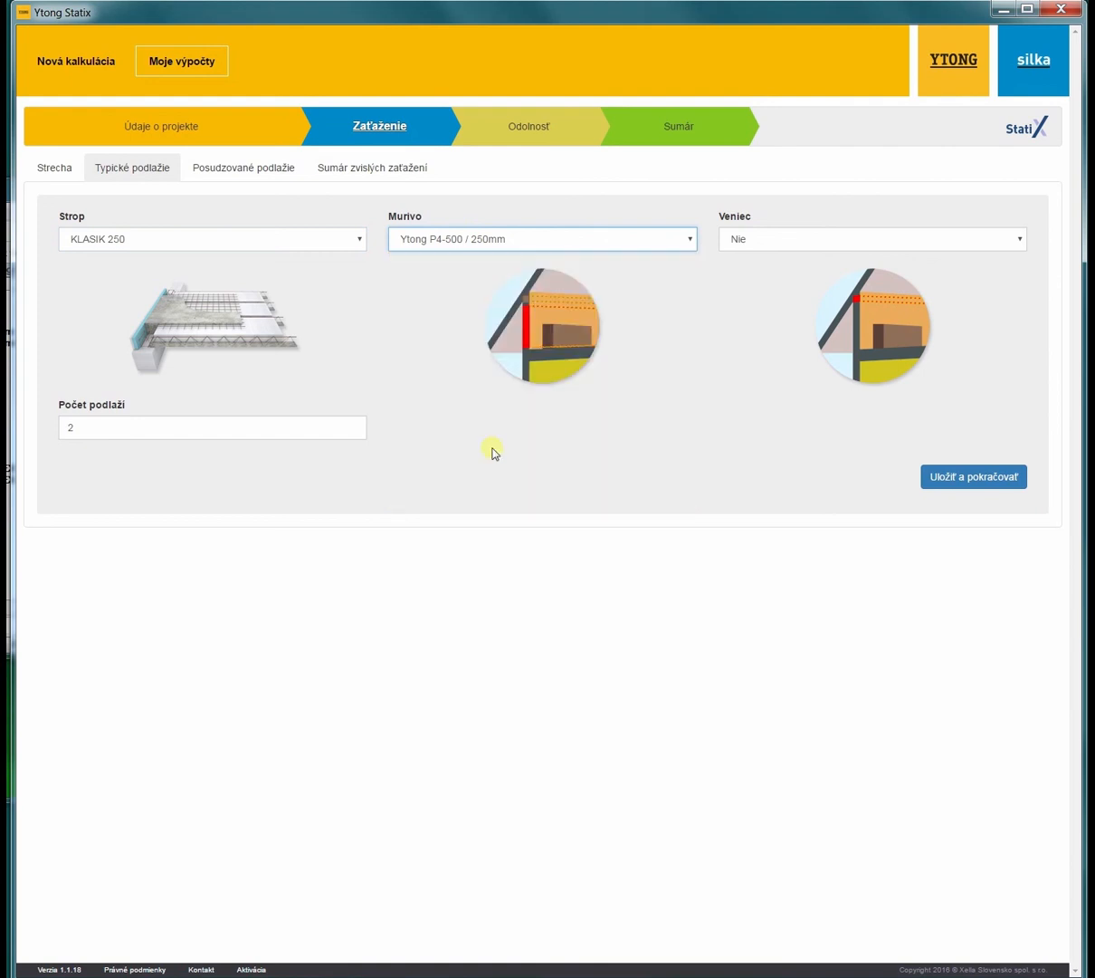
- Set the typical floor's ring beam (Veniec) to Áno and save the floor composition
left_click(104, 180)
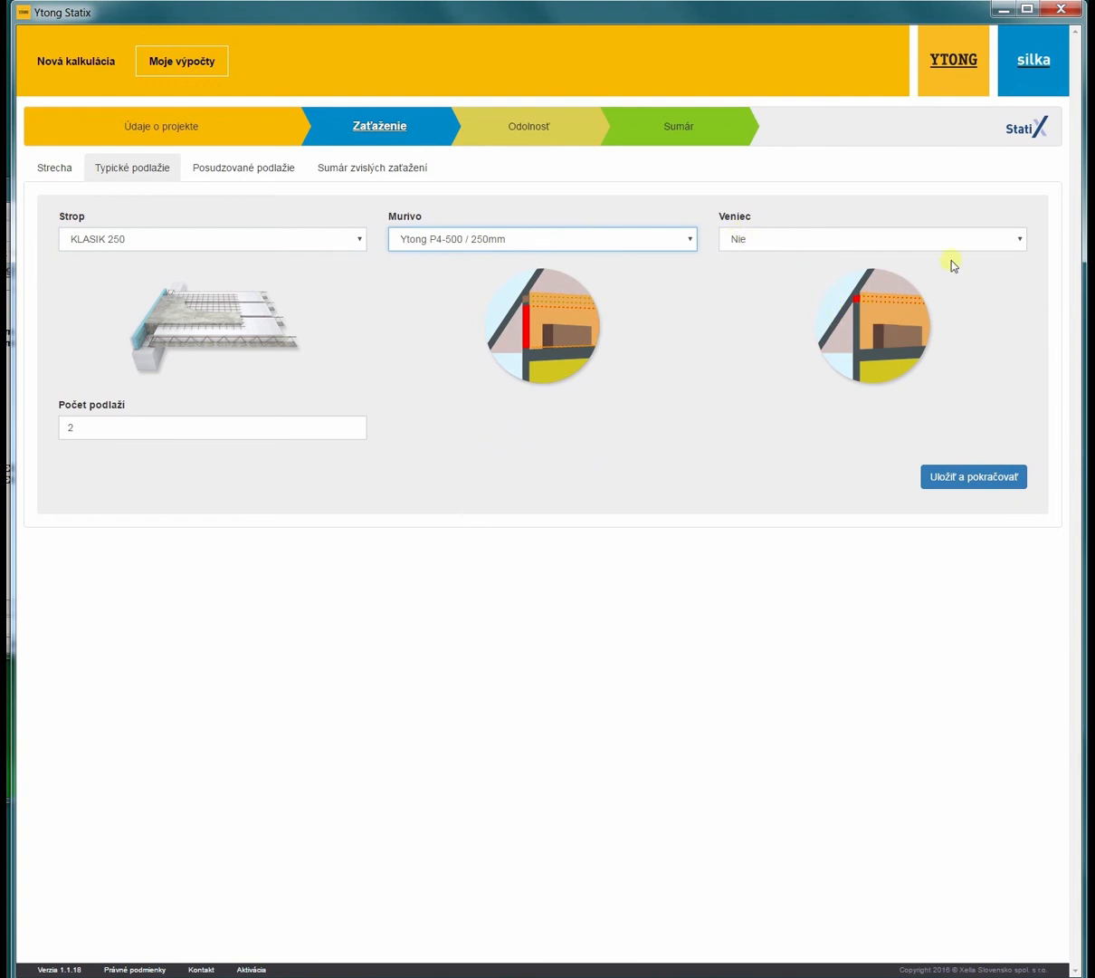
left_click(1022, 244)
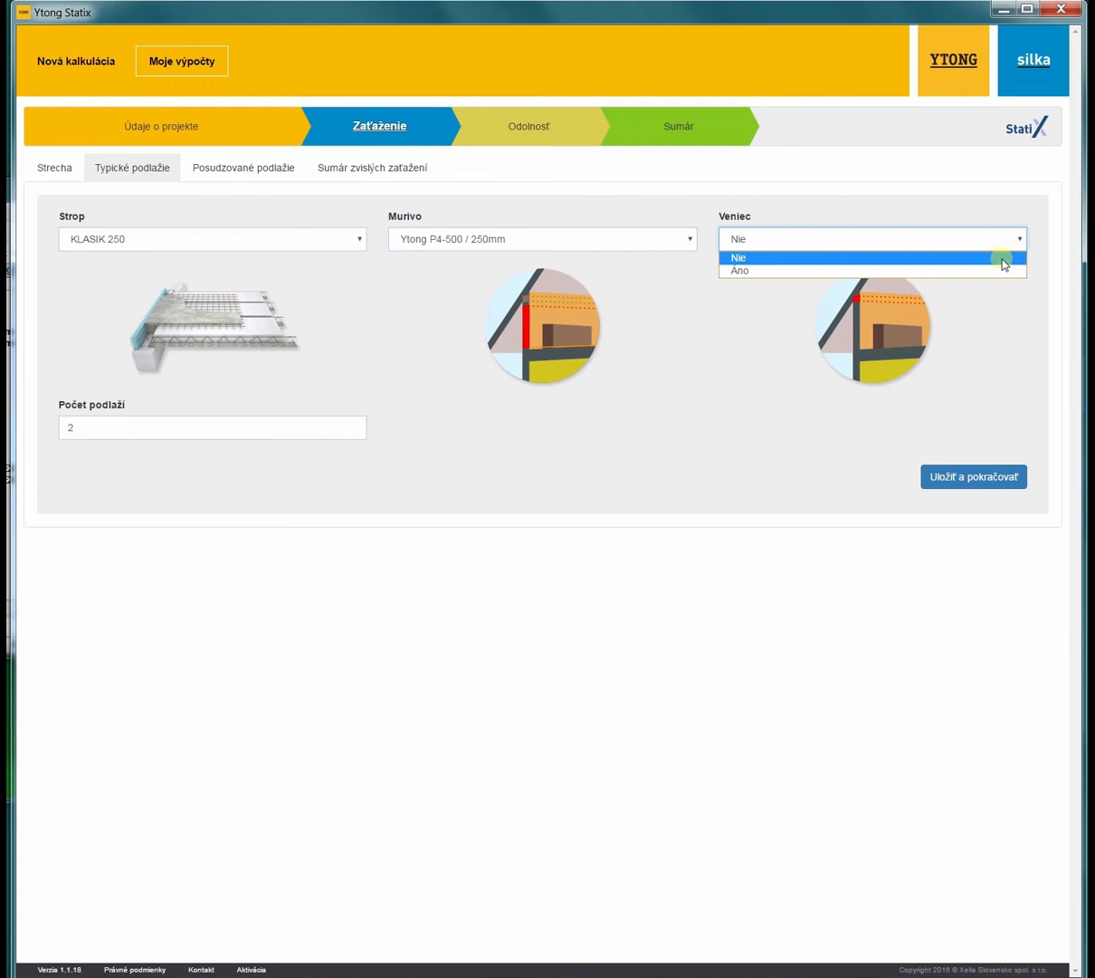
left_click(997, 271)
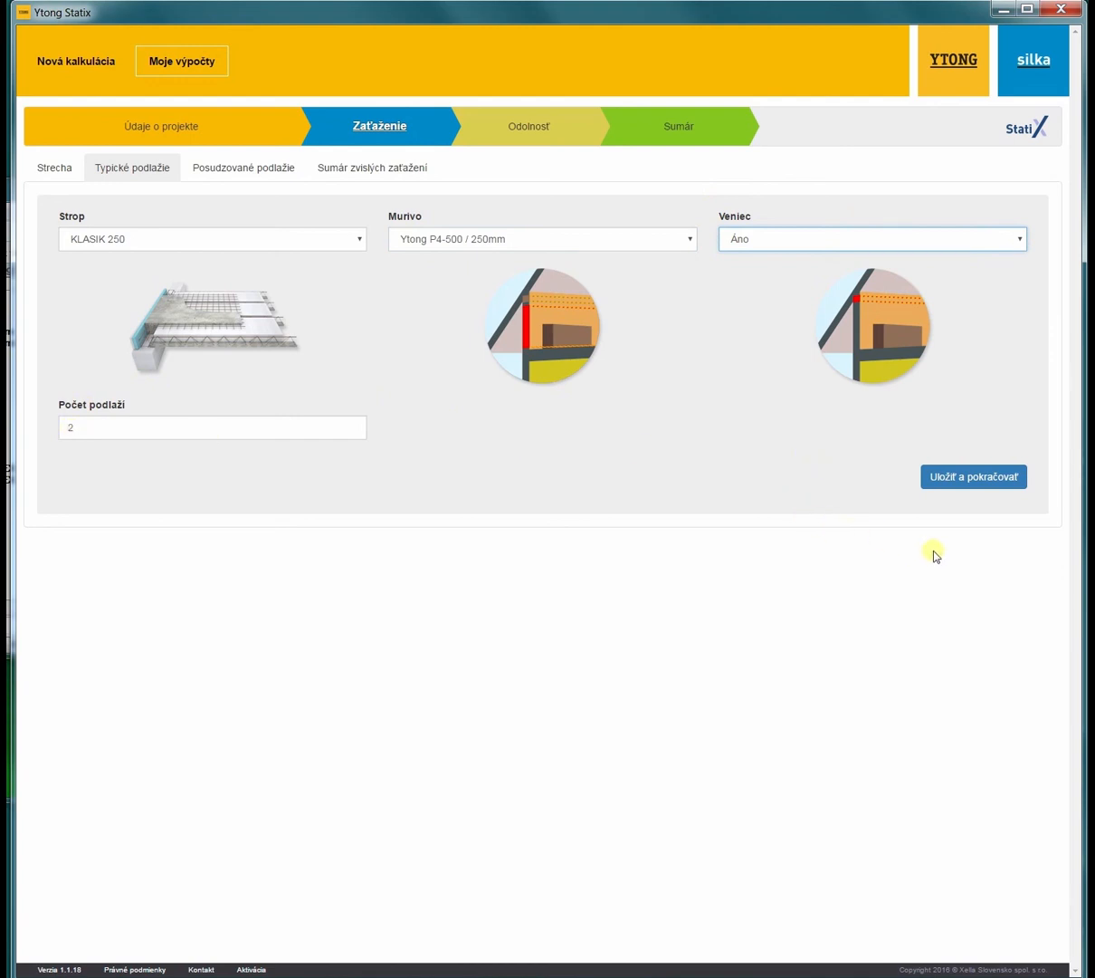
left_click(996, 478)
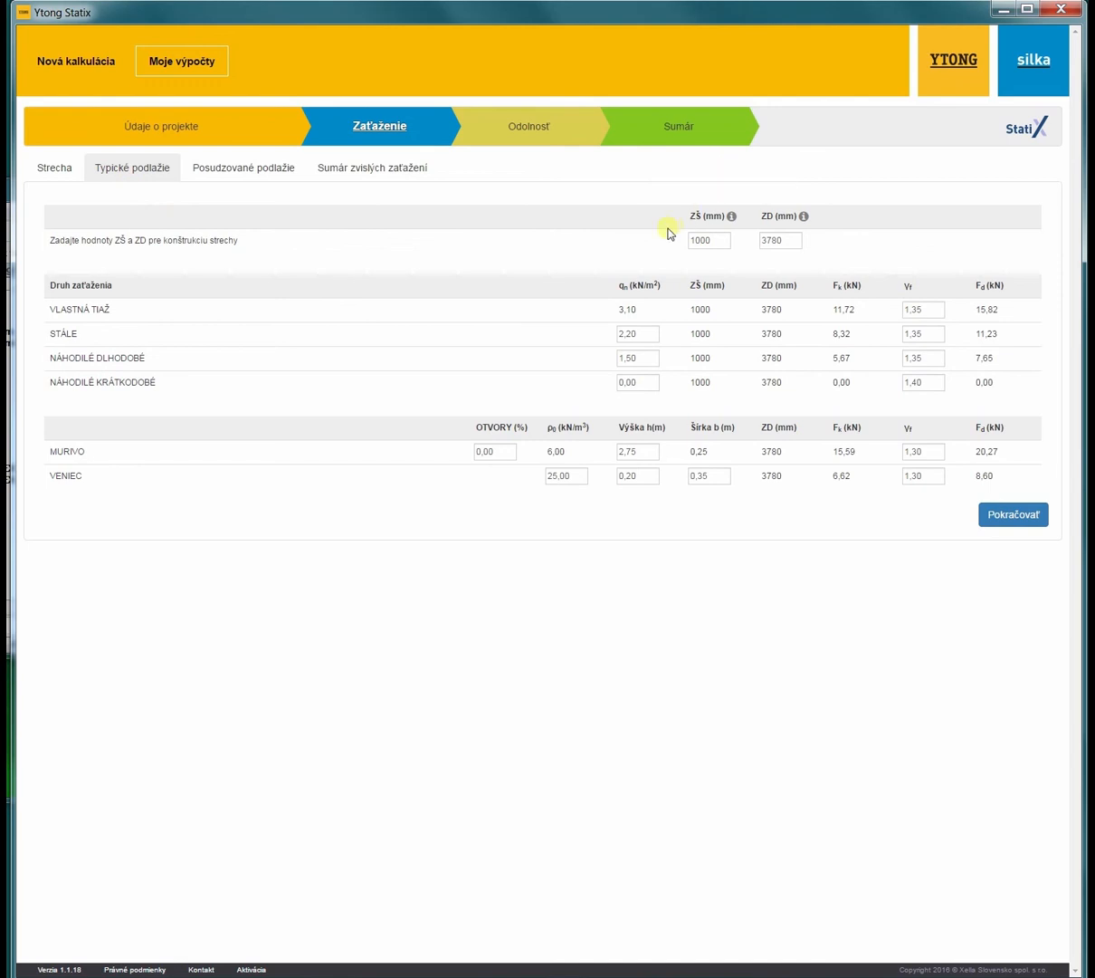
- Set the height of the typical floor's ring beam (Veniec) to 0,25 m
mouse_move(691, 221)
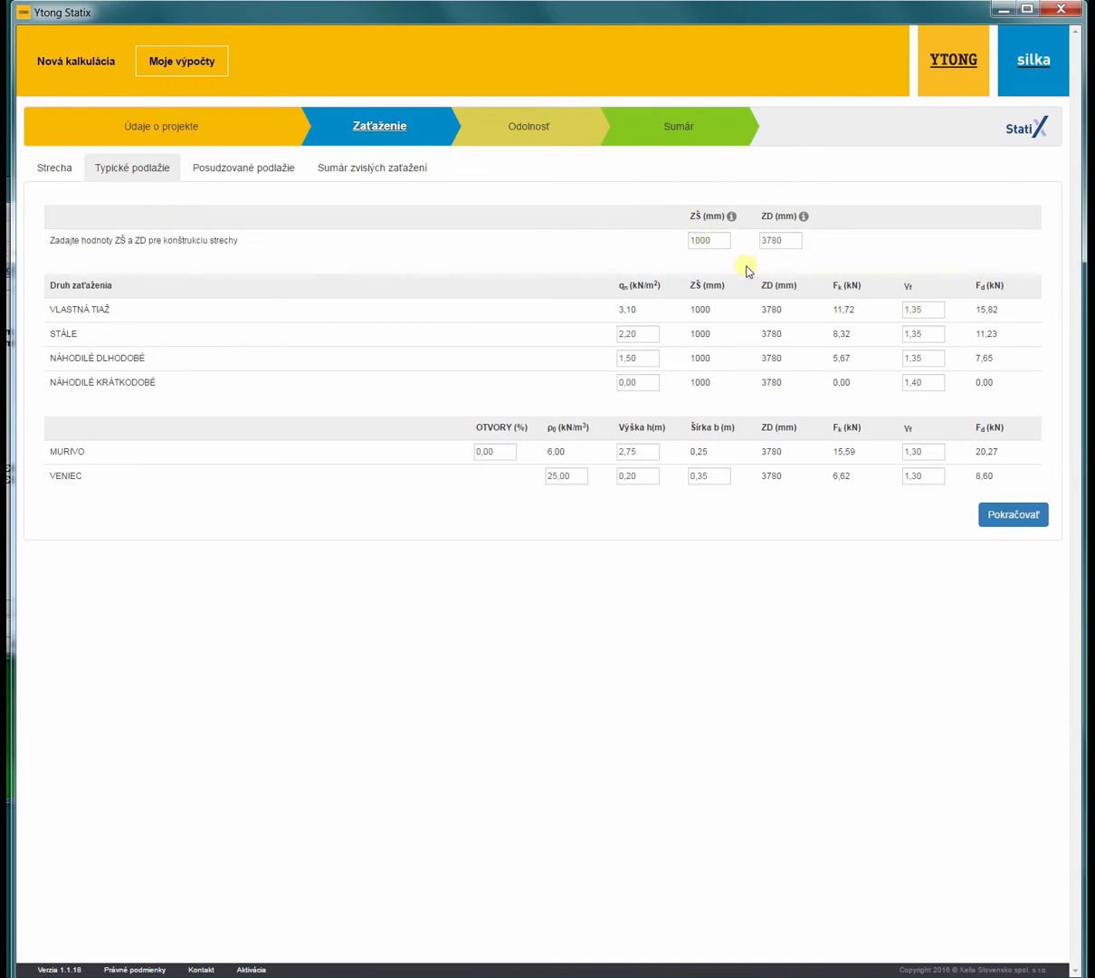
mouse_move(791, 220)
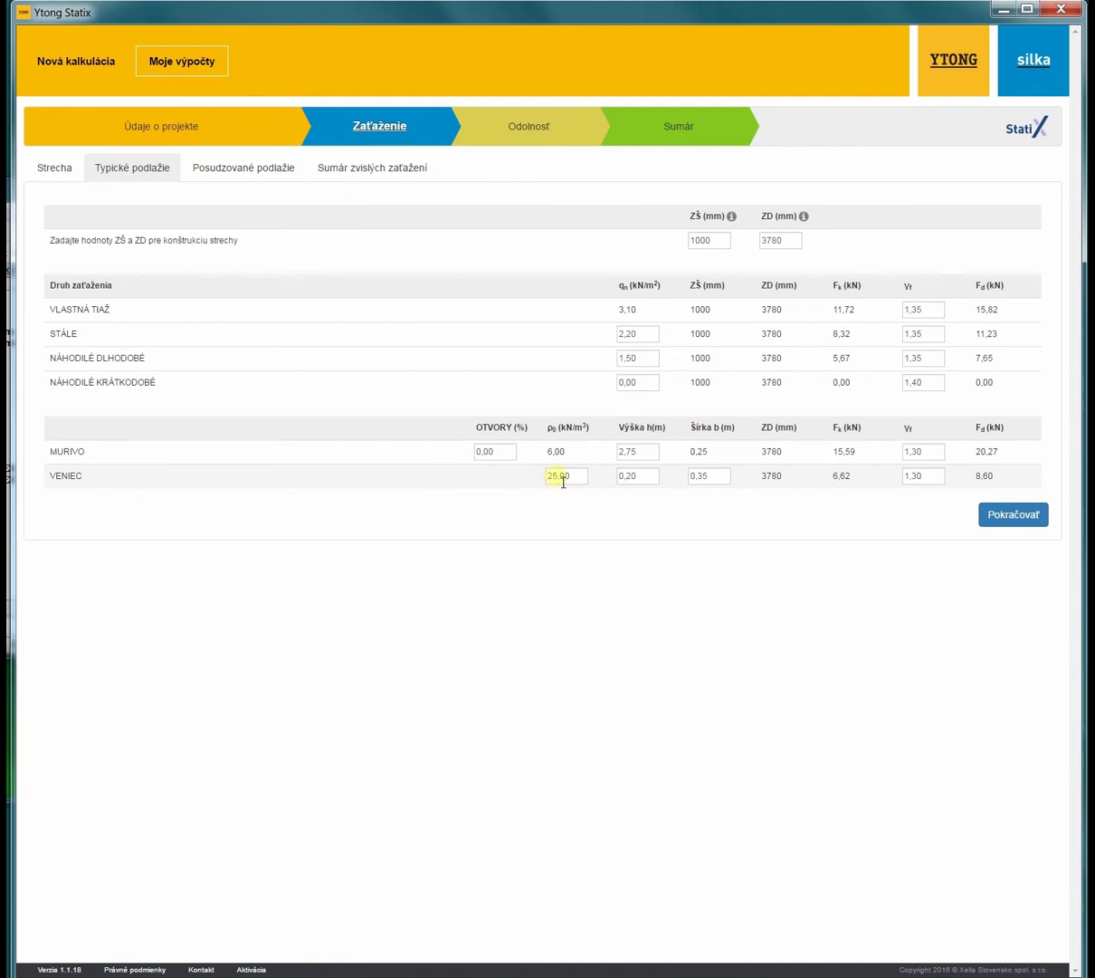
left_click(636, 476)
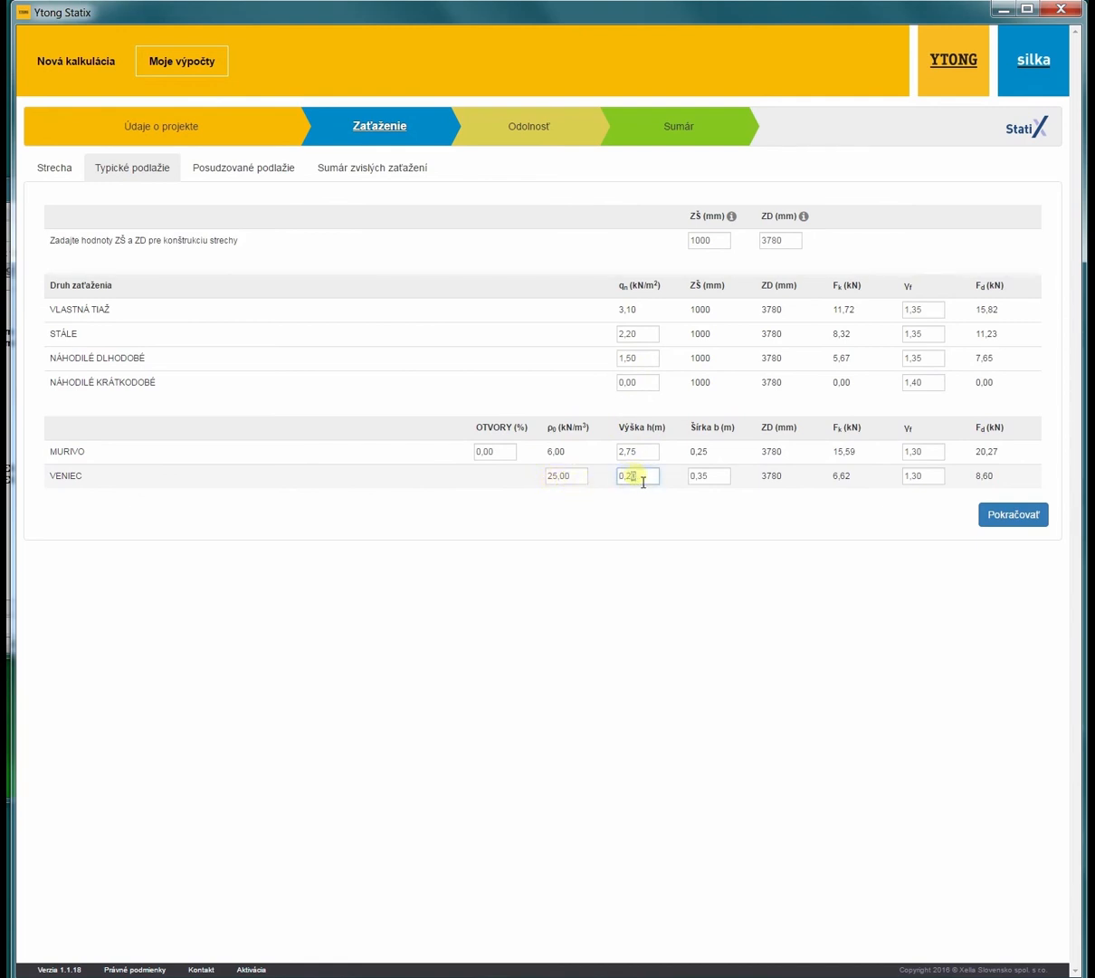
type("5")
left_click(720, 522)
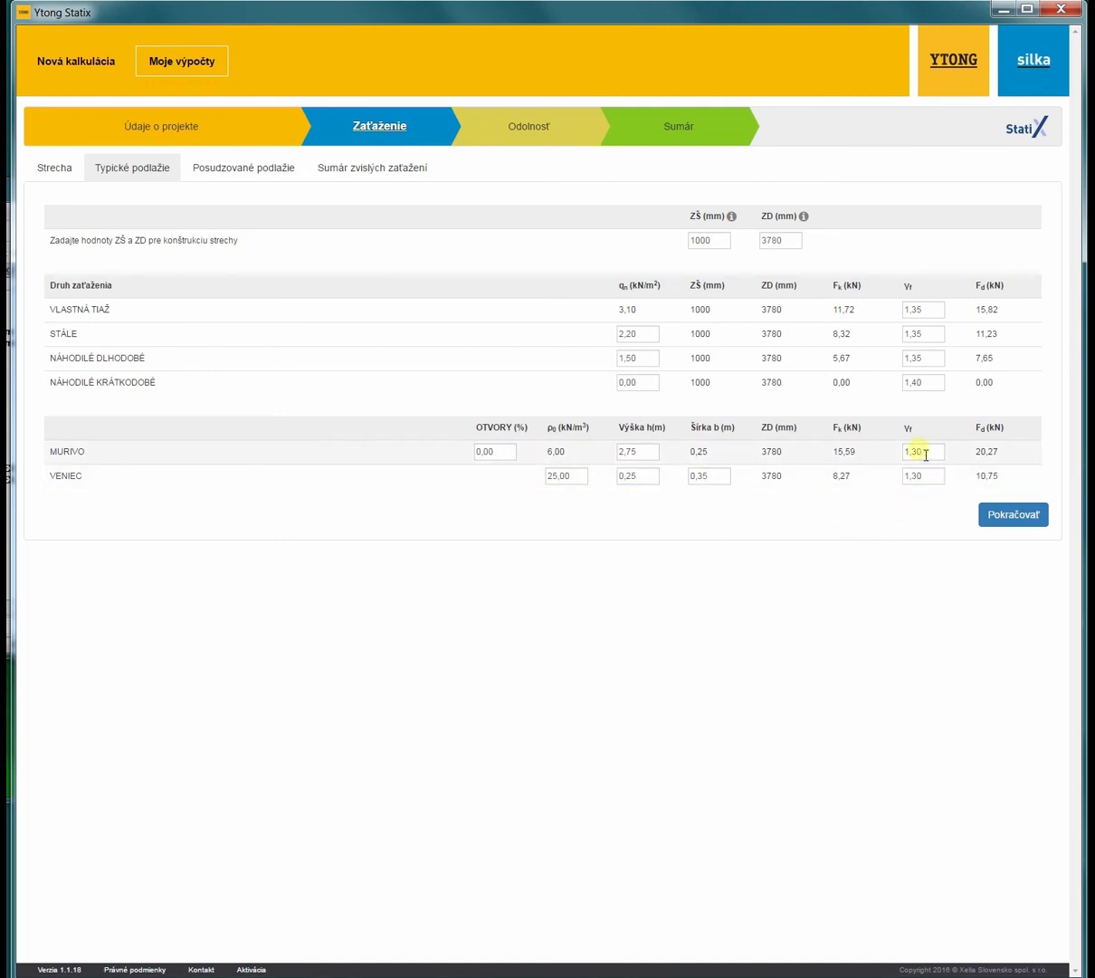
- Set the γf factors of the typical floor's masonry and ring beam to 1,35 and continue to the assessed floor
left_click_drag(917, 453, 945, 457)
type("5")
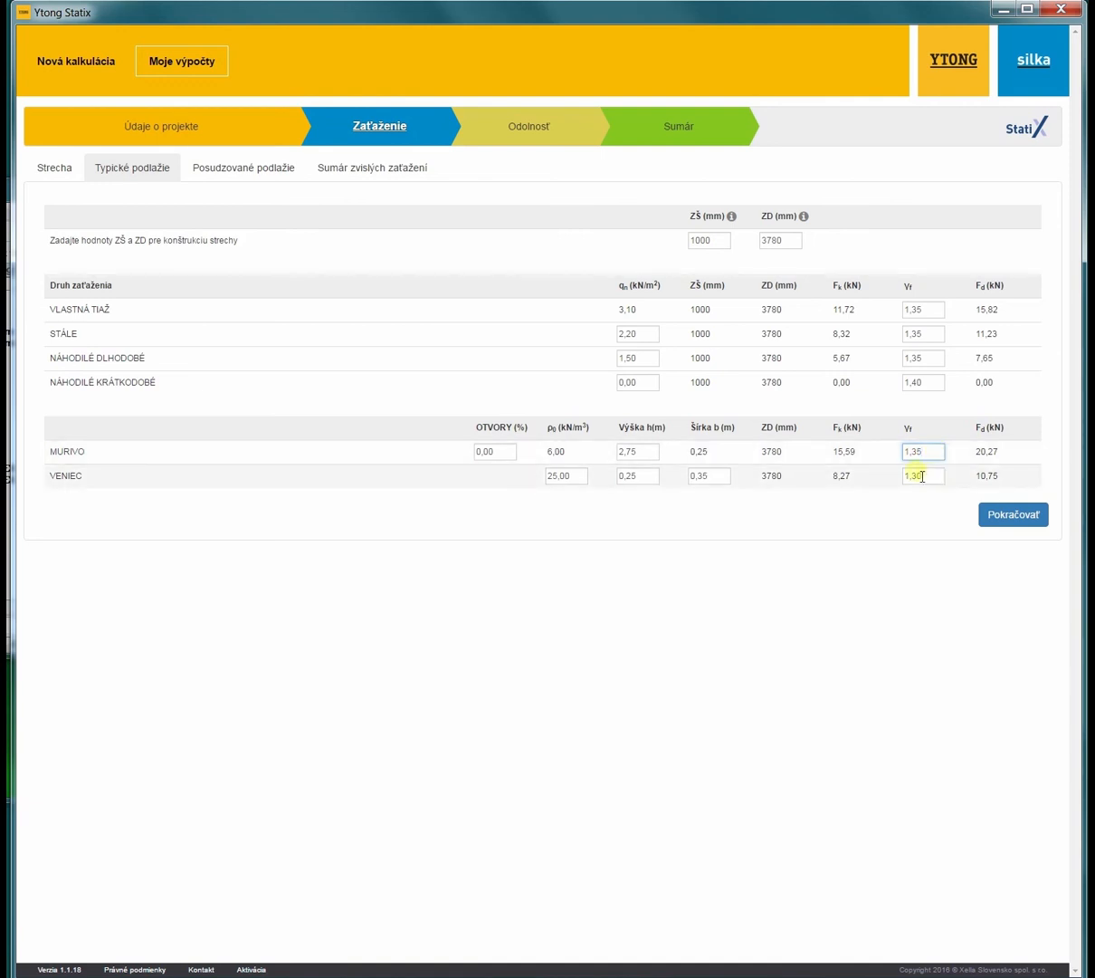
left_click_drag(916, 477, 934, 483)
type("5")
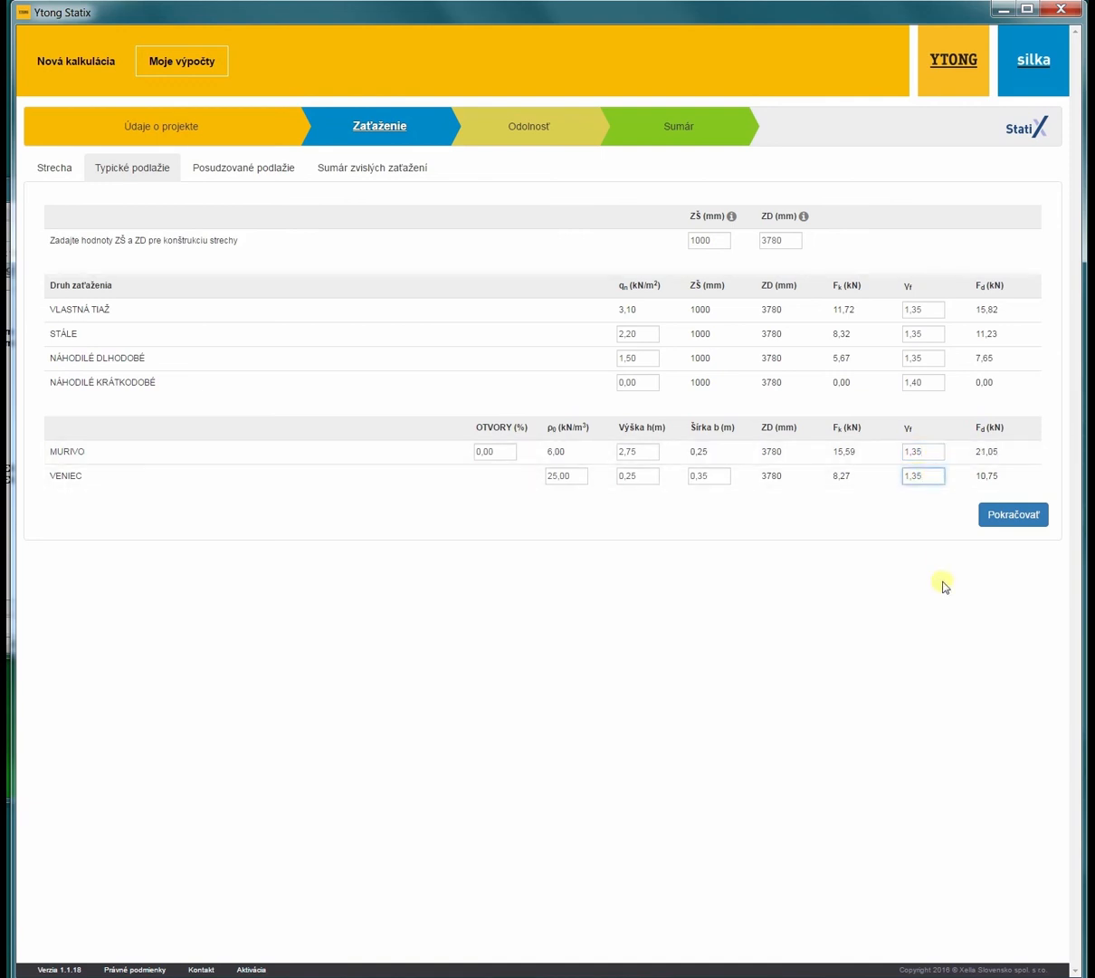
left_click(895, 527)
mouse_move(724, 225)
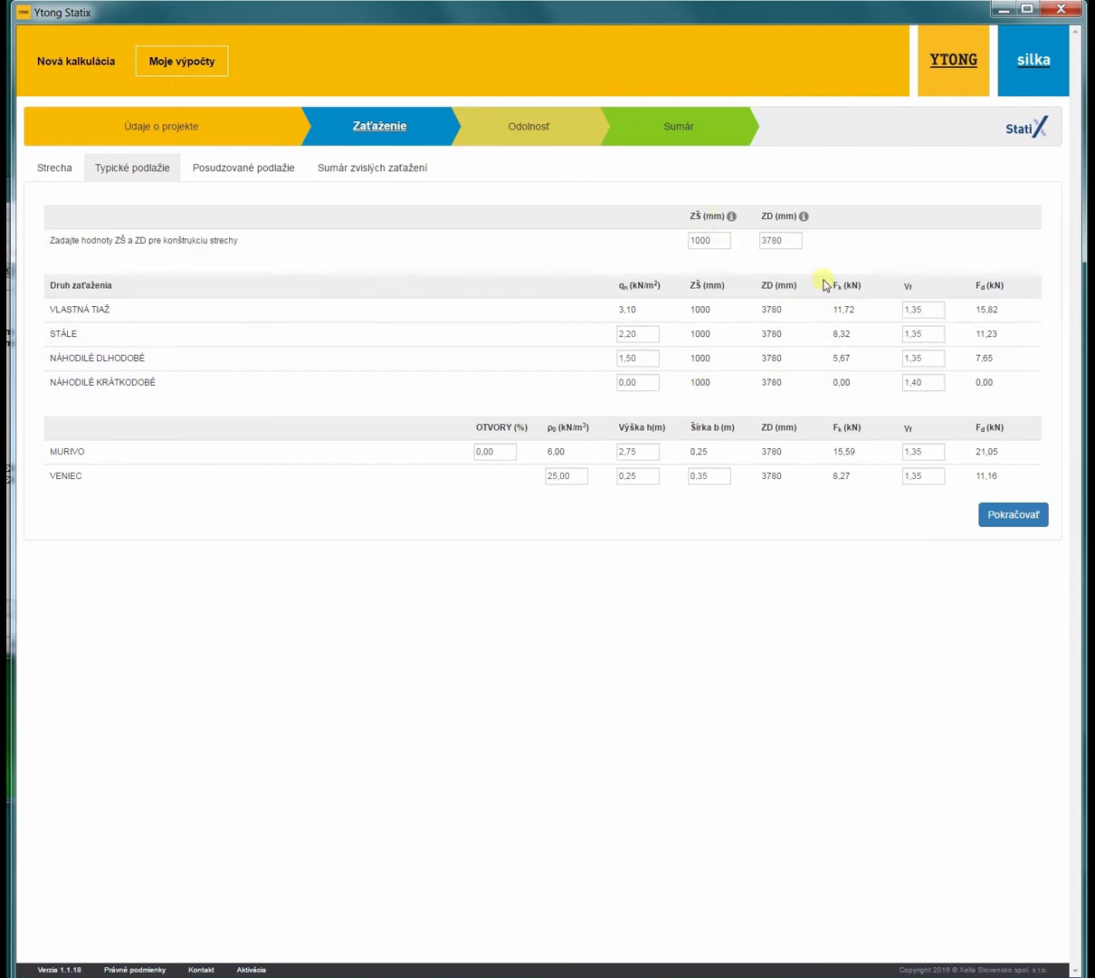
mouse_move(687, 220)
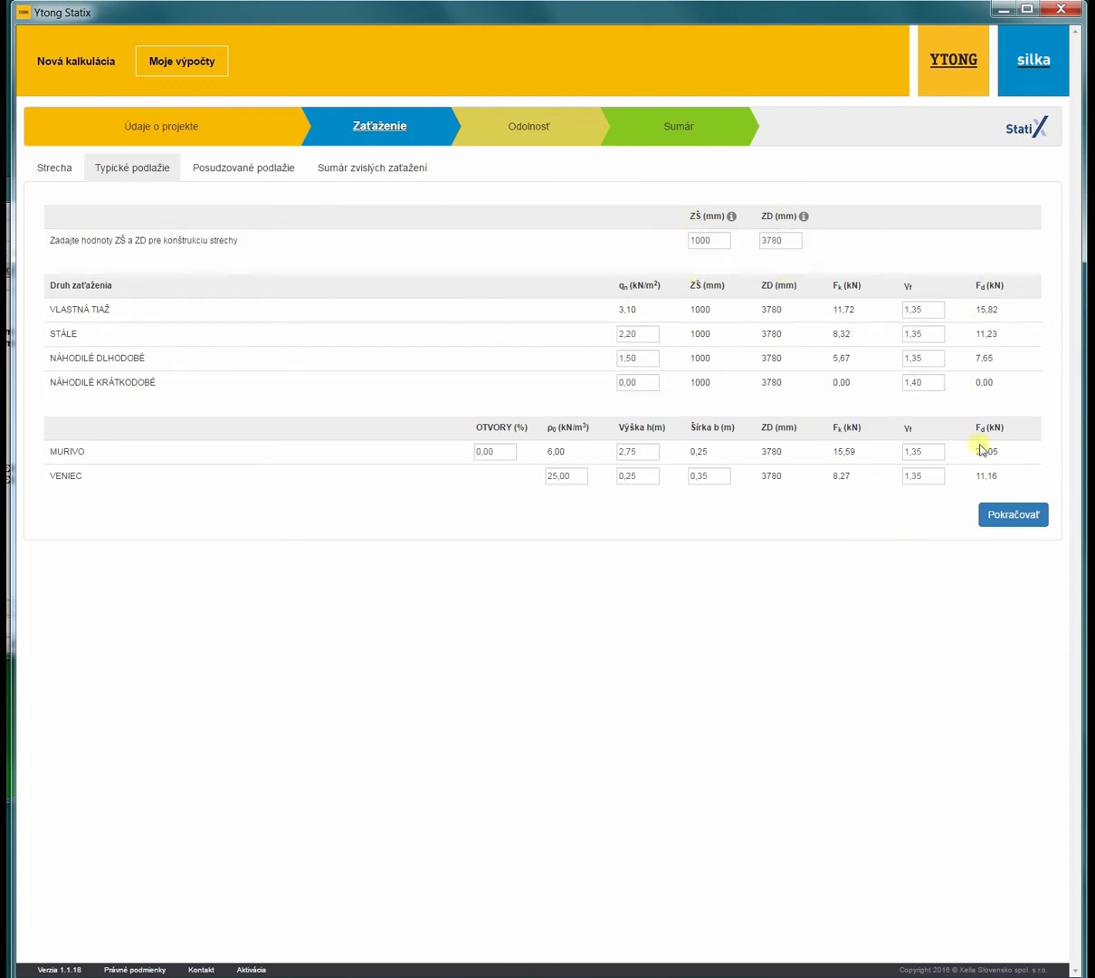
left_click(1014, 518)
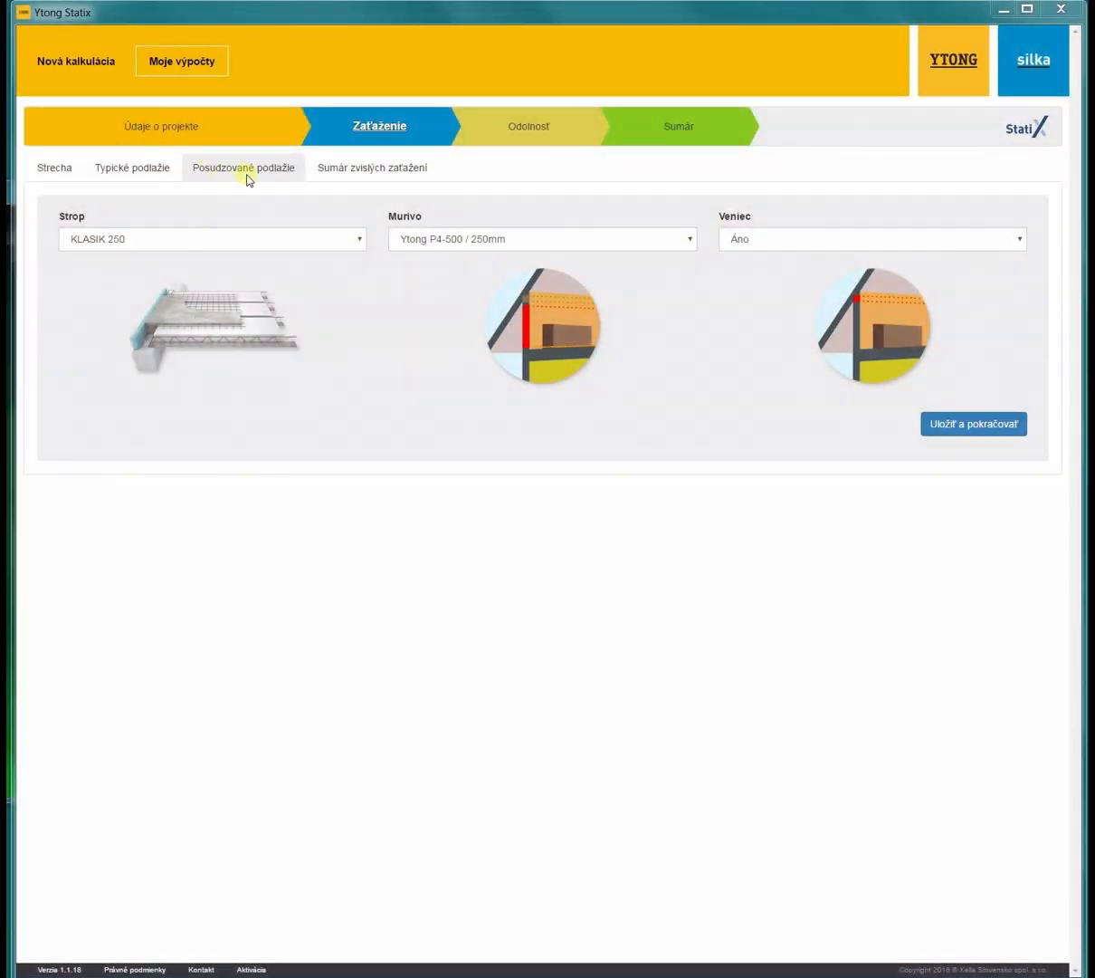
- Keep the KLASIK 250 ceiling, Ytong P4-500 / 250mm masonry and ring beam Áno for the assessed floor, and save its composition
left_click(359, 240)
left_click(359, 245)
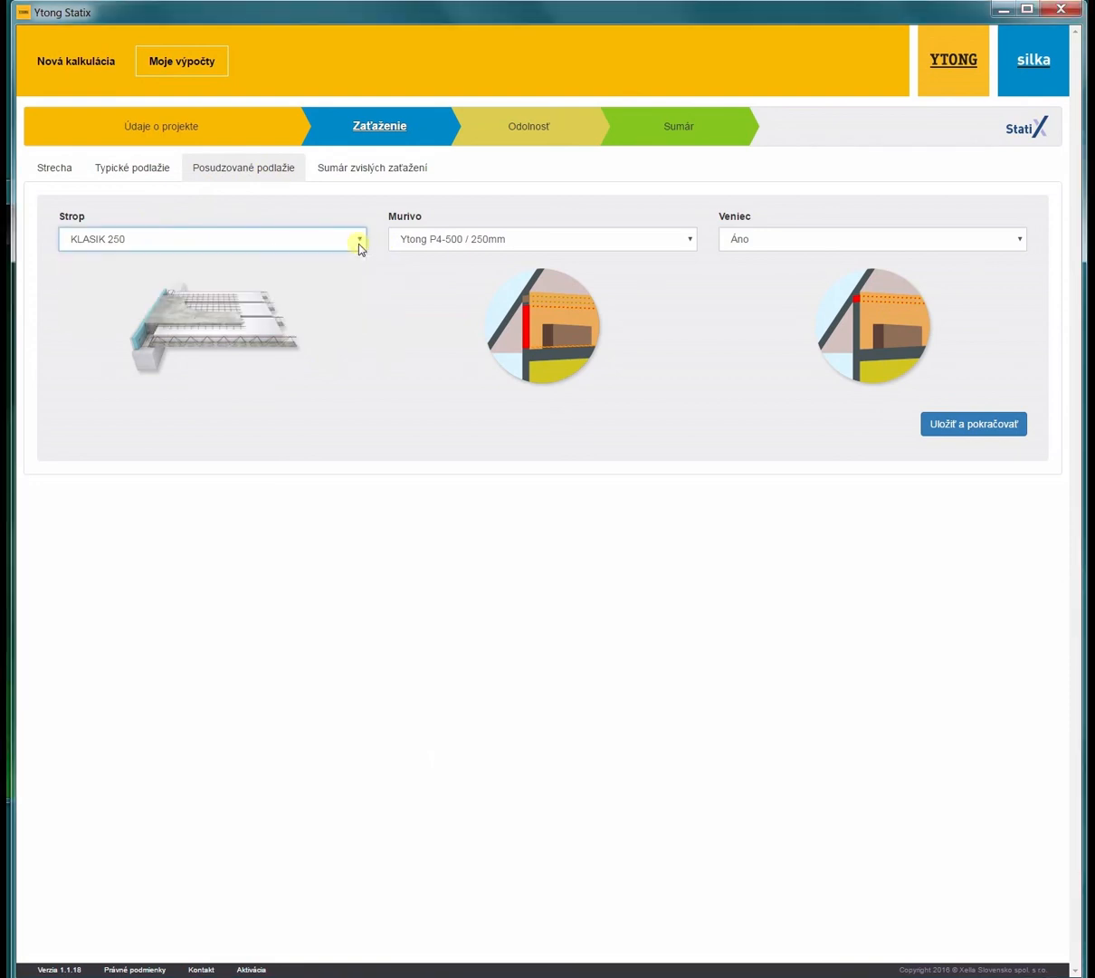
left_click(688, 241)
left_click(689, 242)
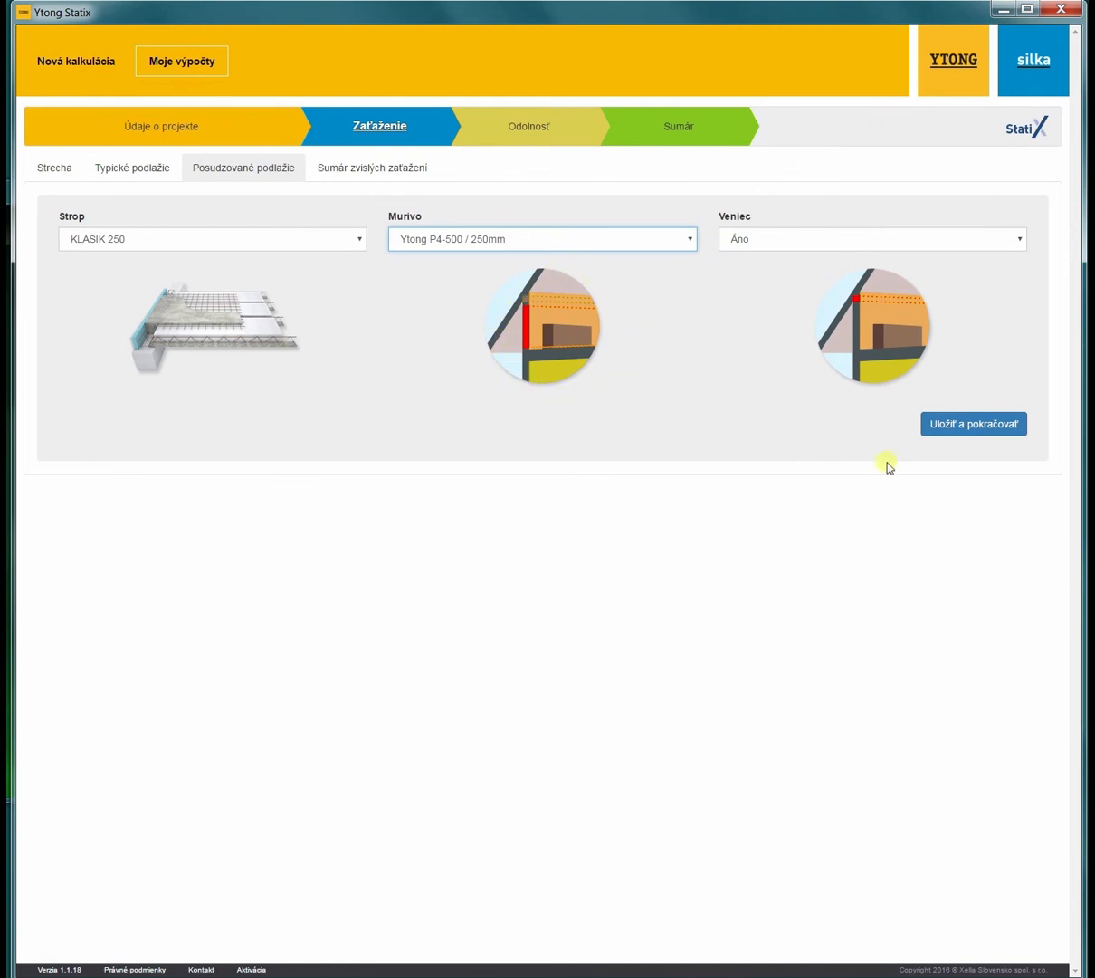
left_click(992, 425)
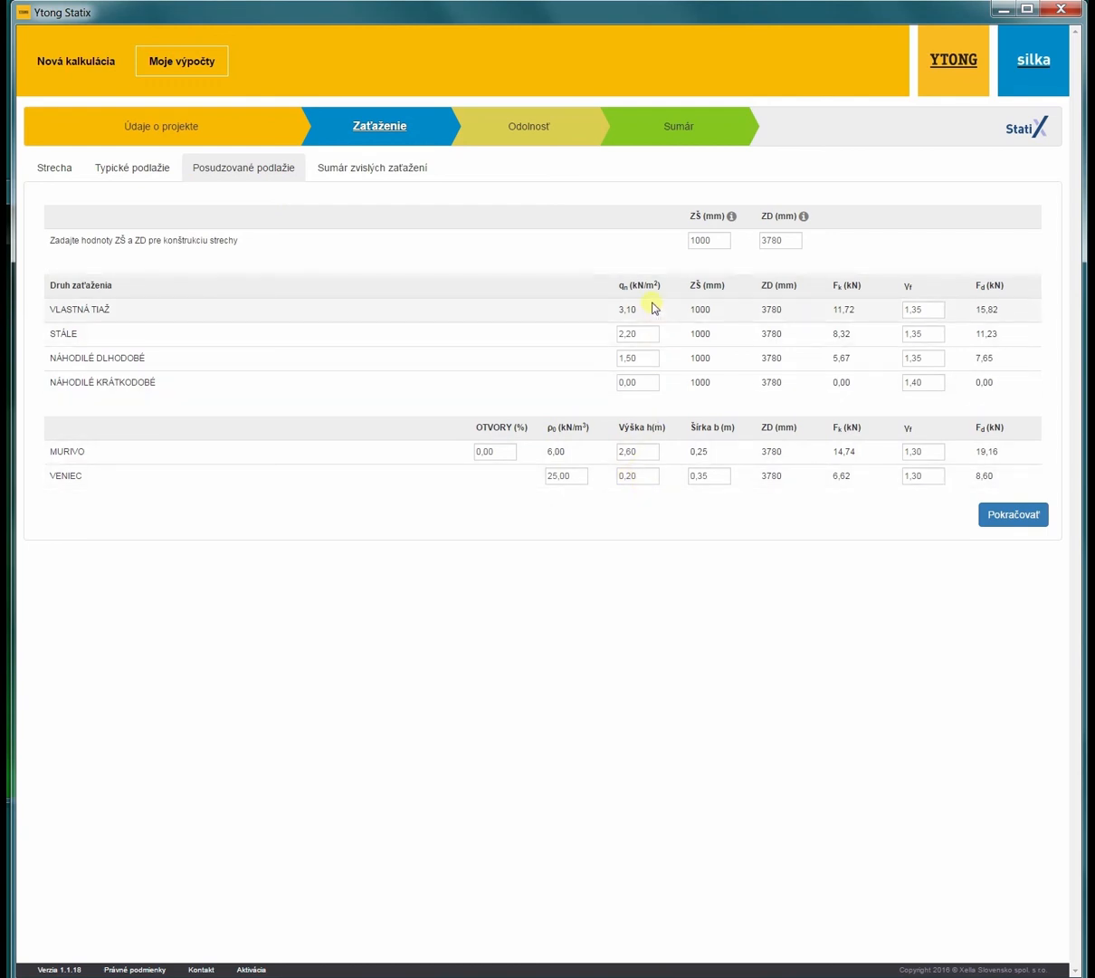
- Set the assessed floor's masonry height to 2,75 m and its ring beam height to 0,25 m
left_click_drag(638, 454, 622, 452)
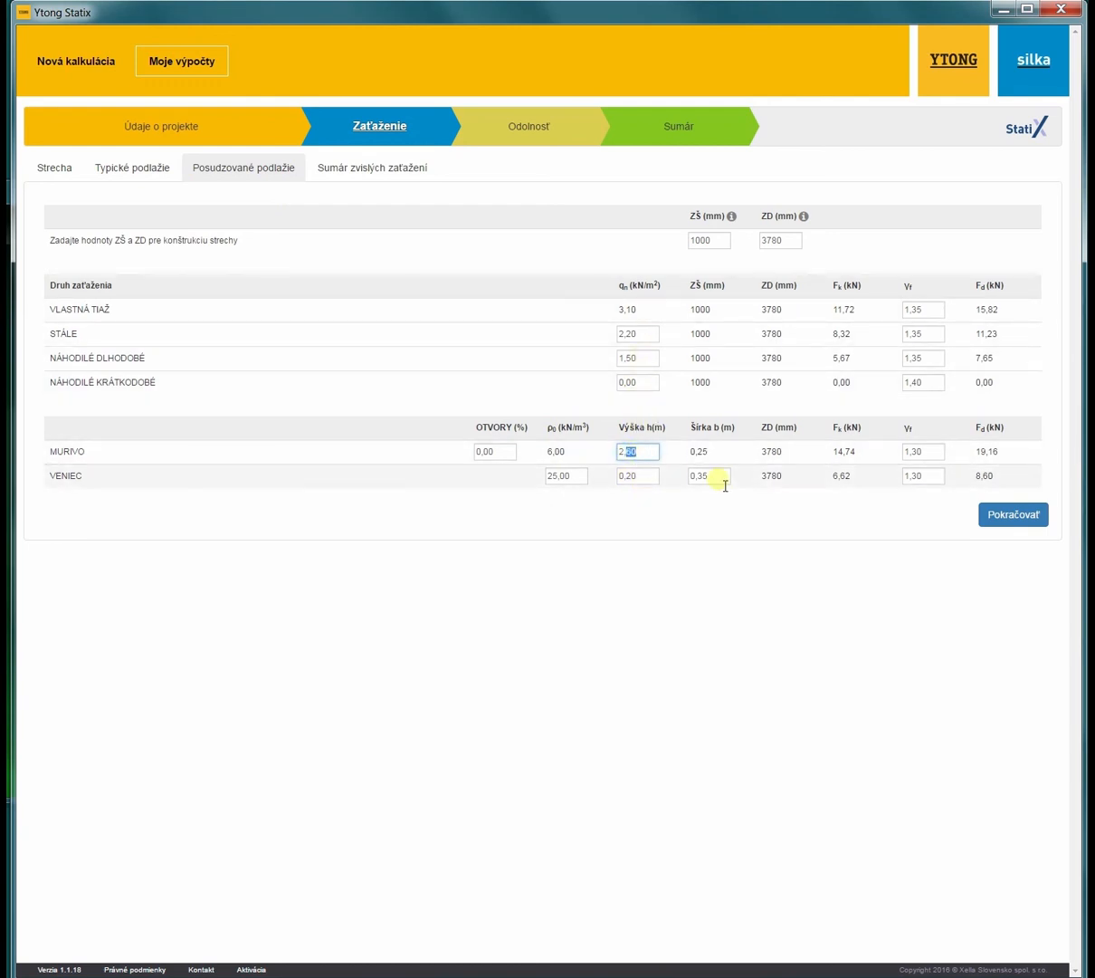
type("75")
left_click_drag(625, 479, 650, 484)
type("25")
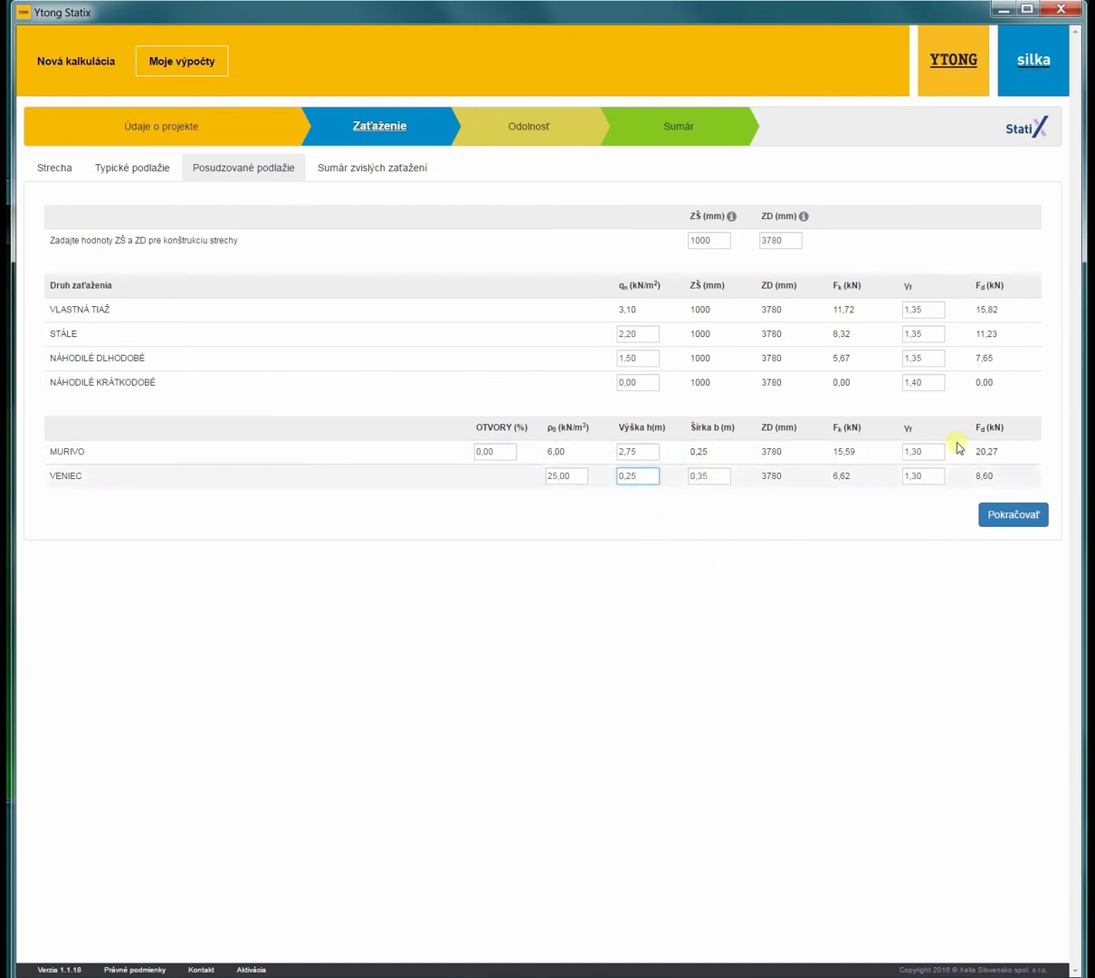
- Set the γf factors of the assessed floor's masonry and ring beam to 1,35 and continue to the vertical load summary
left_click(920, 454)
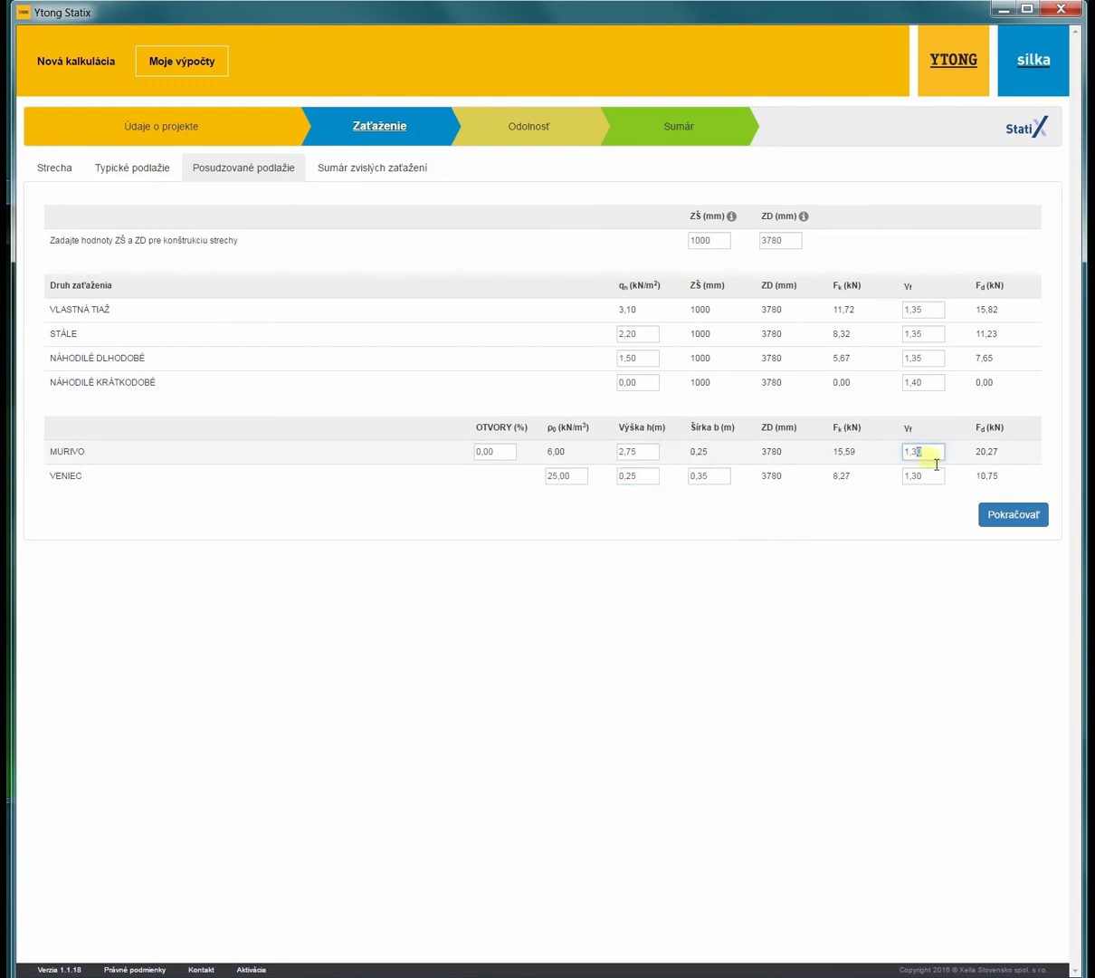
type("5")
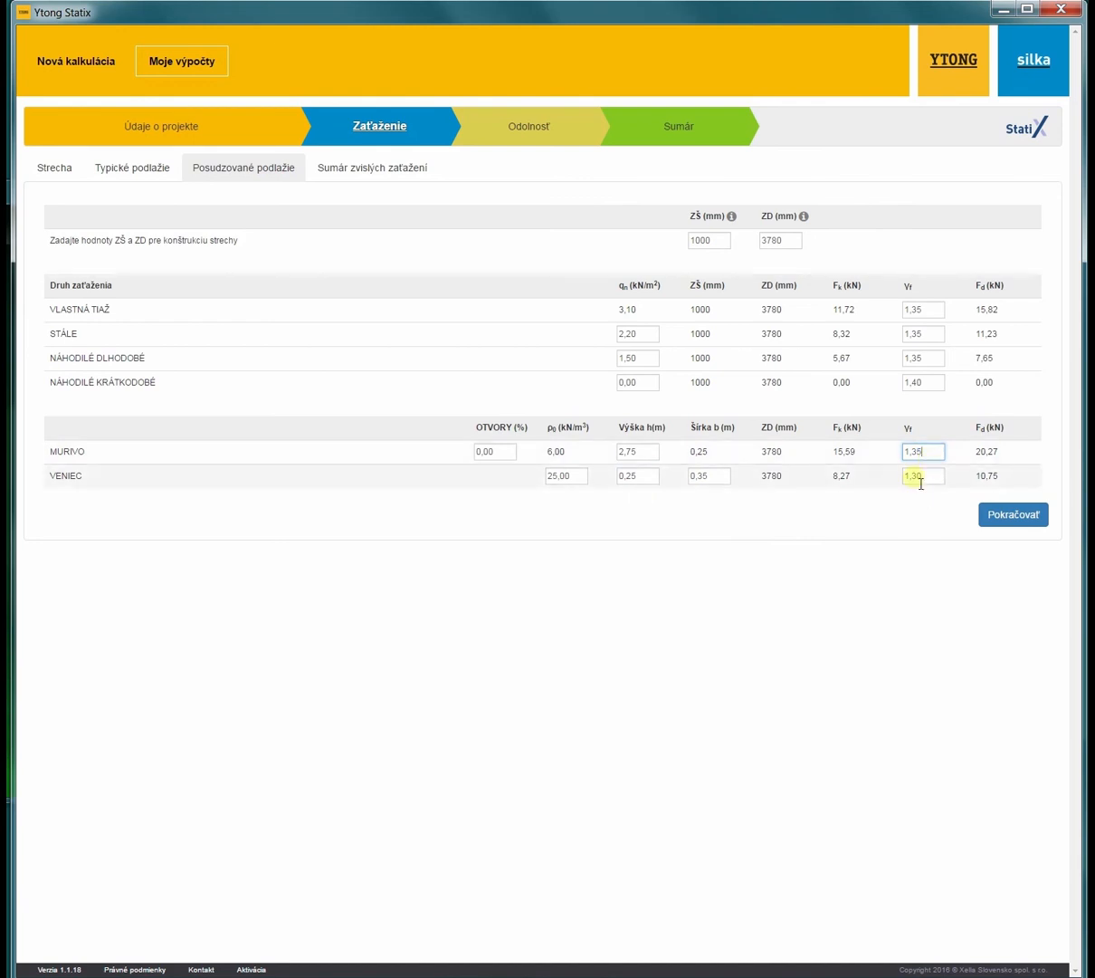
left_click(920, 480)
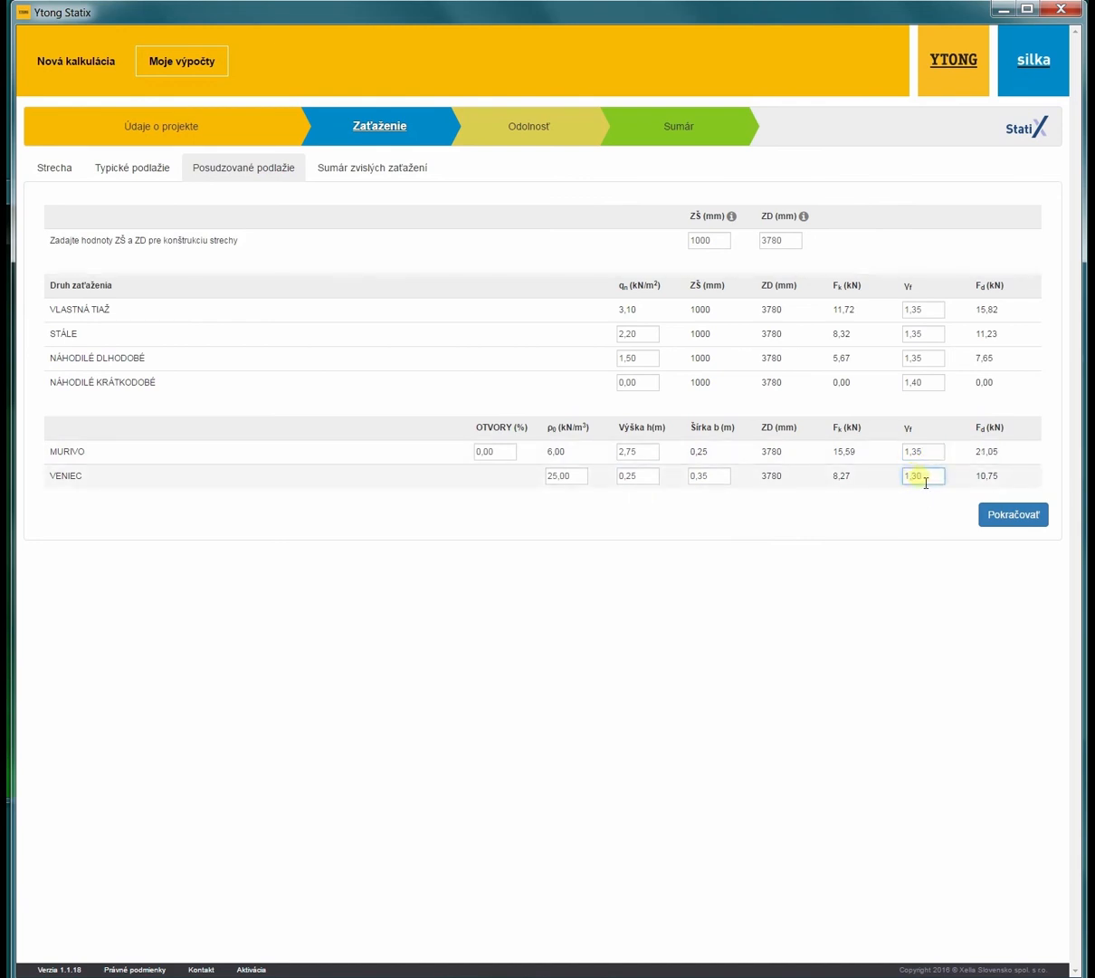
left_click_drag(917, 479, 935, 480)
type("5")
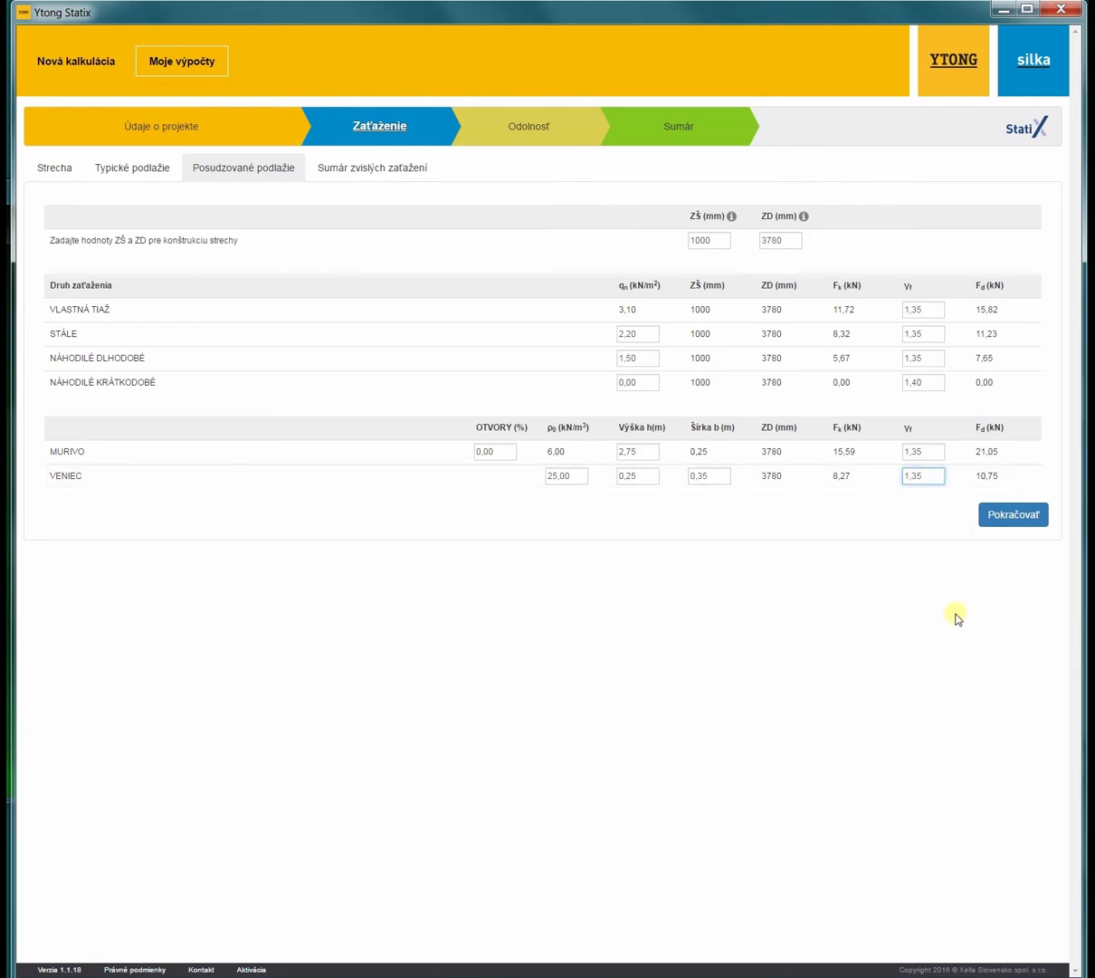
left_click(1042, 515)
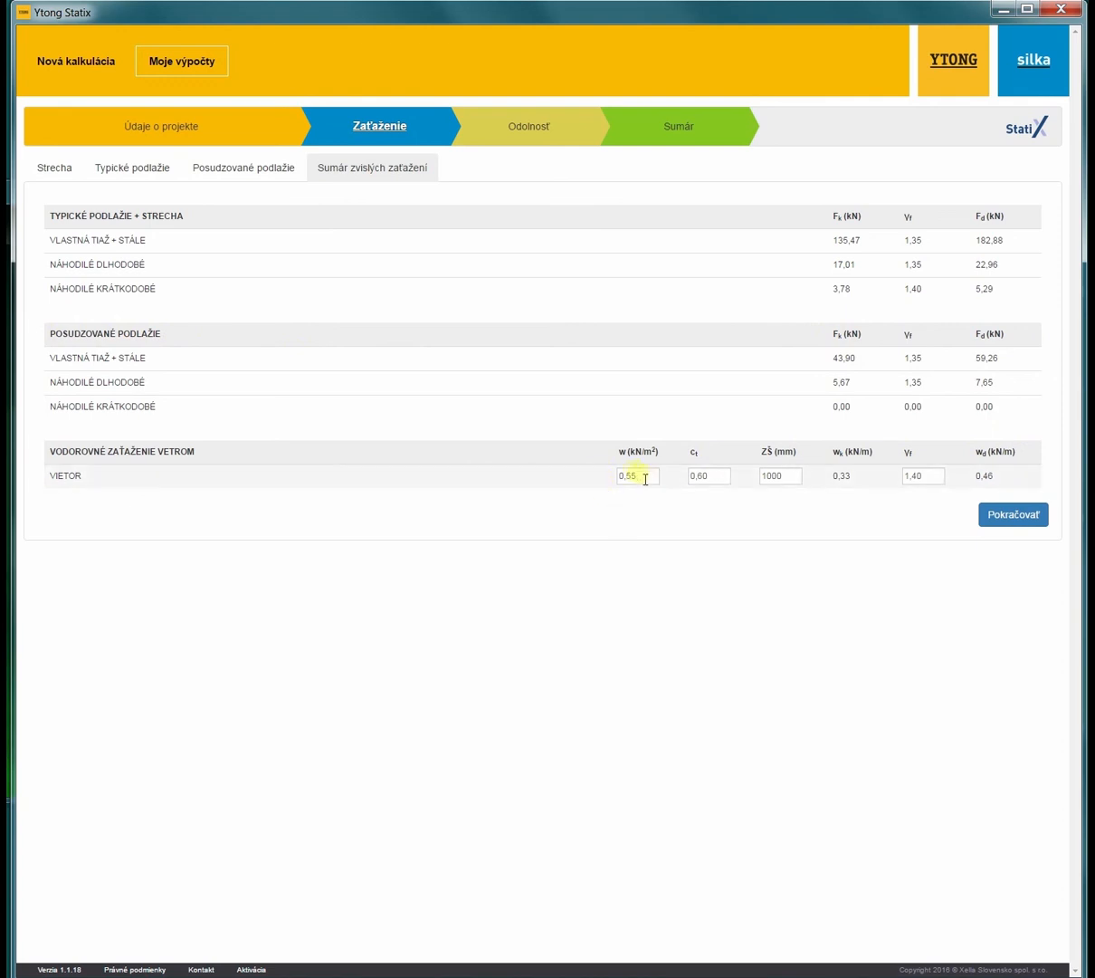
- Set the horizontal wind load w to 0 kN/m² and continue to the resistance (Odolnosť) stage
left_click_drag(641, 474, 620, 469)
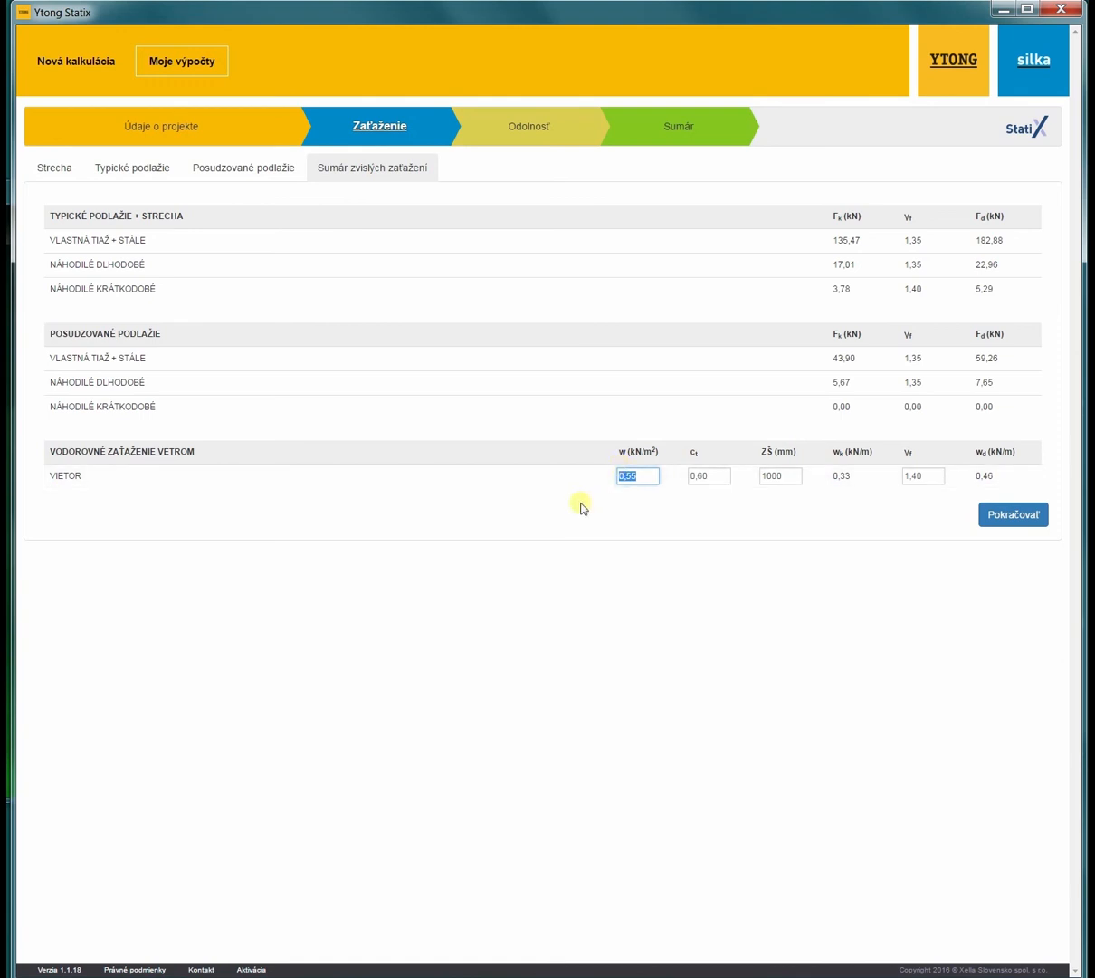
type("0")
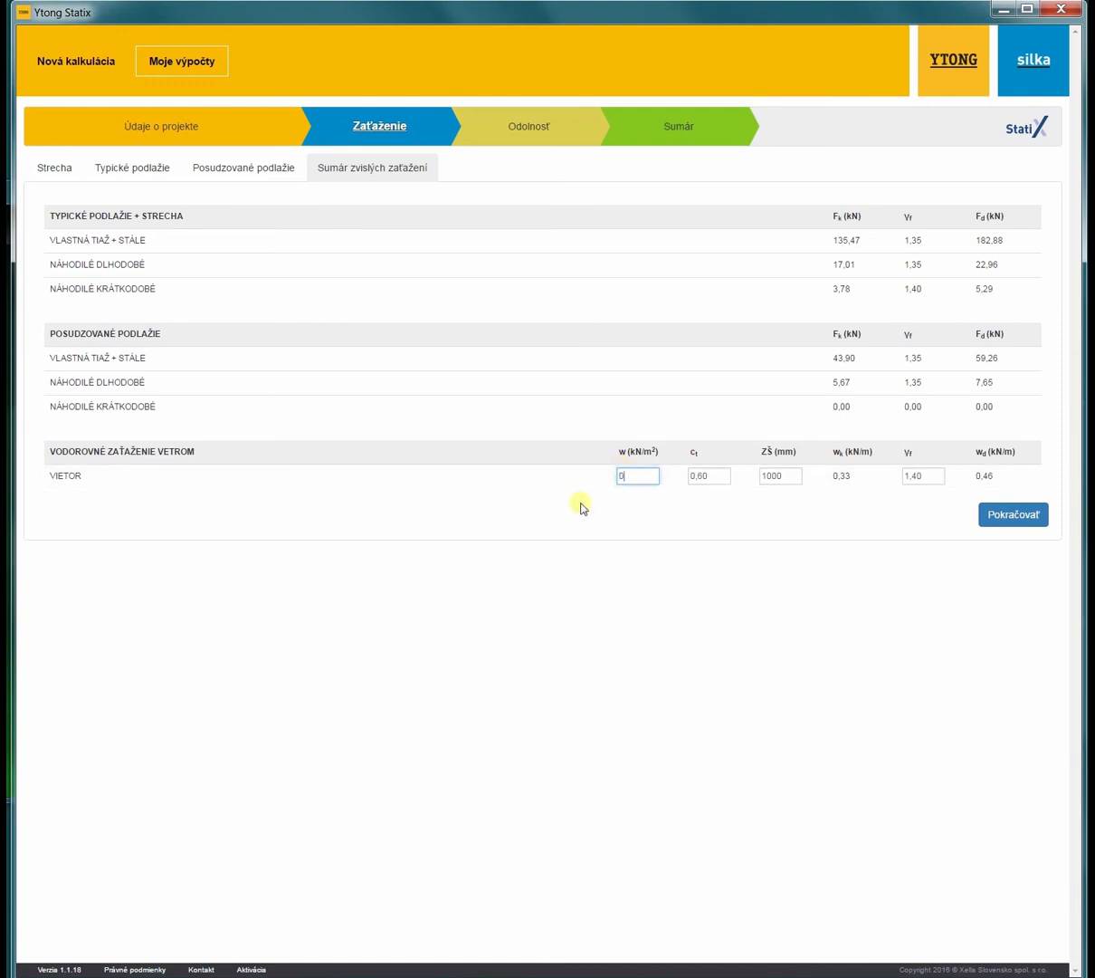
left_click(1037, 523)
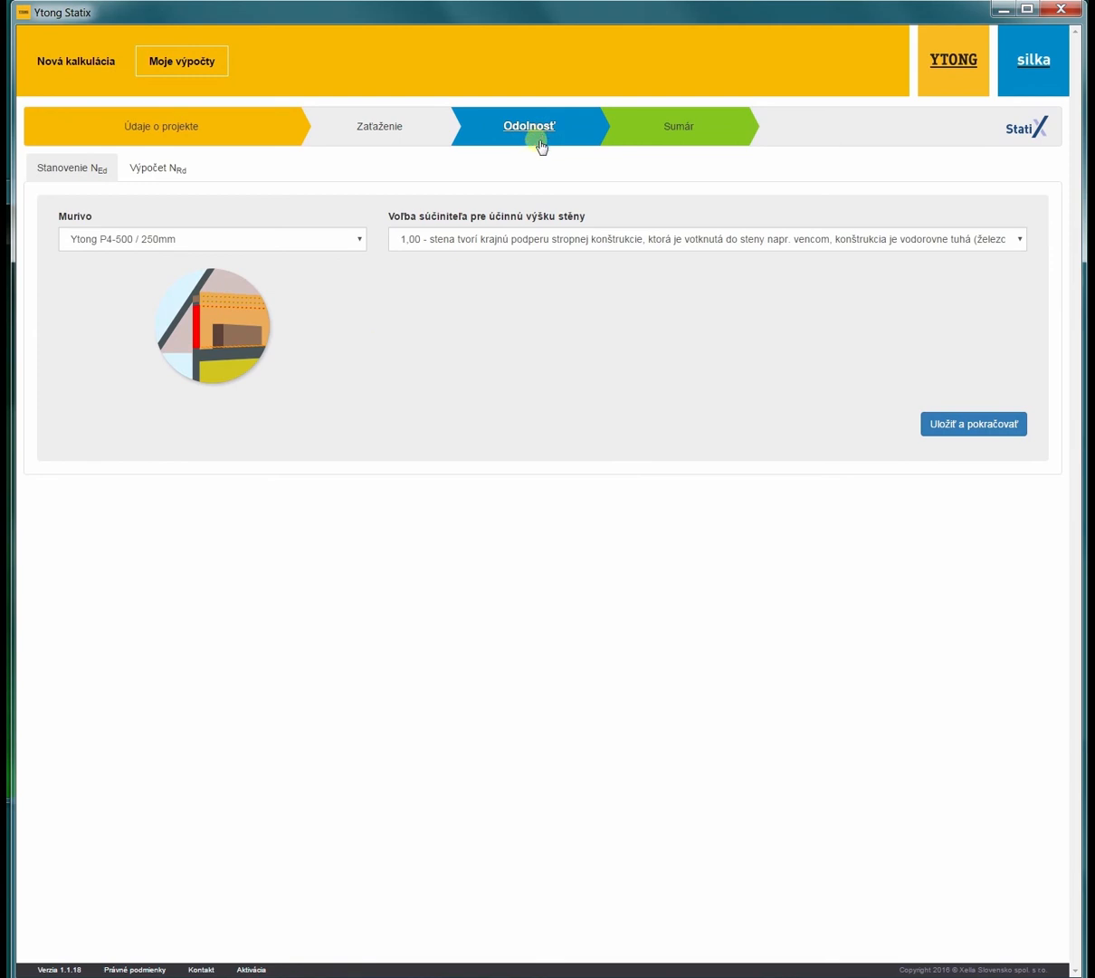
- Review the load definitions of the roof, typical floor and assessed floor plus the load summary, and return to the resistance stage
left_click(381, 130)
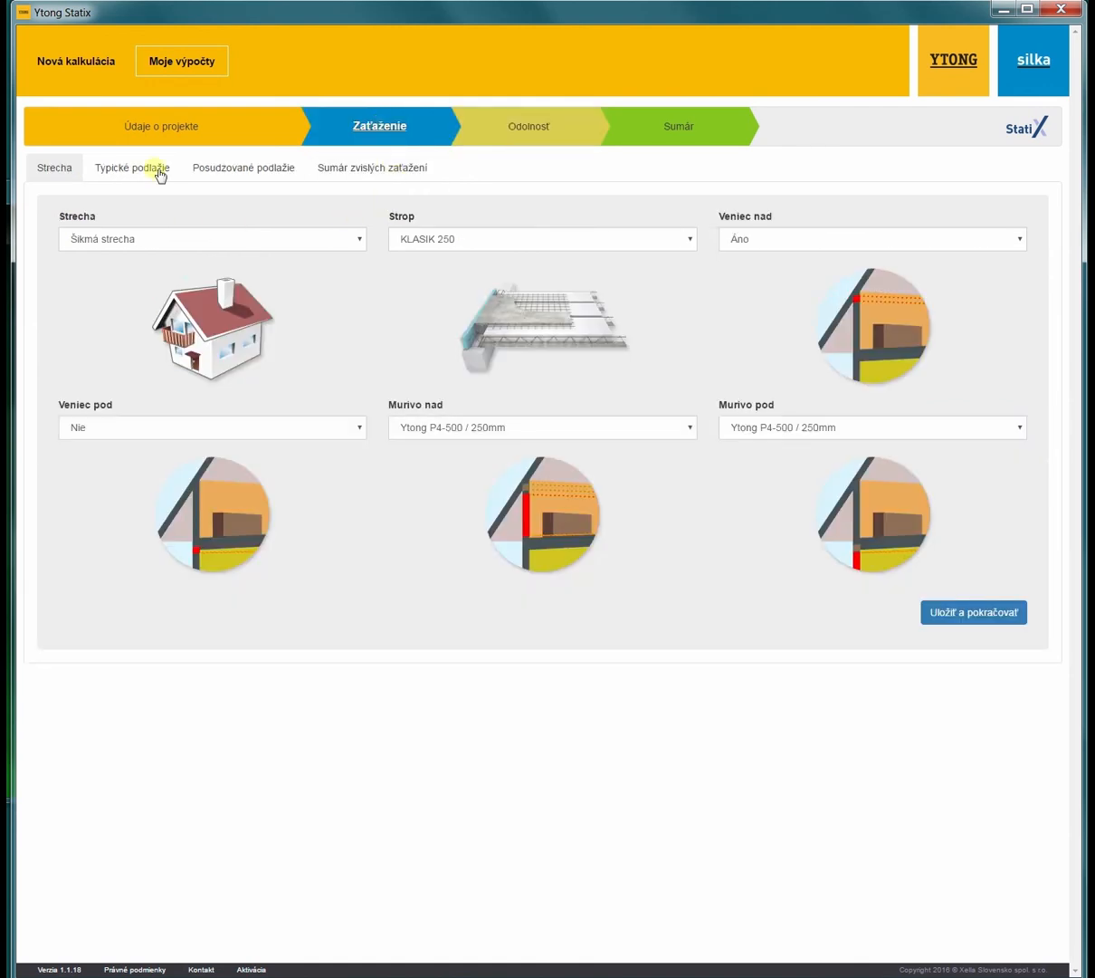
left_click(112, 176)
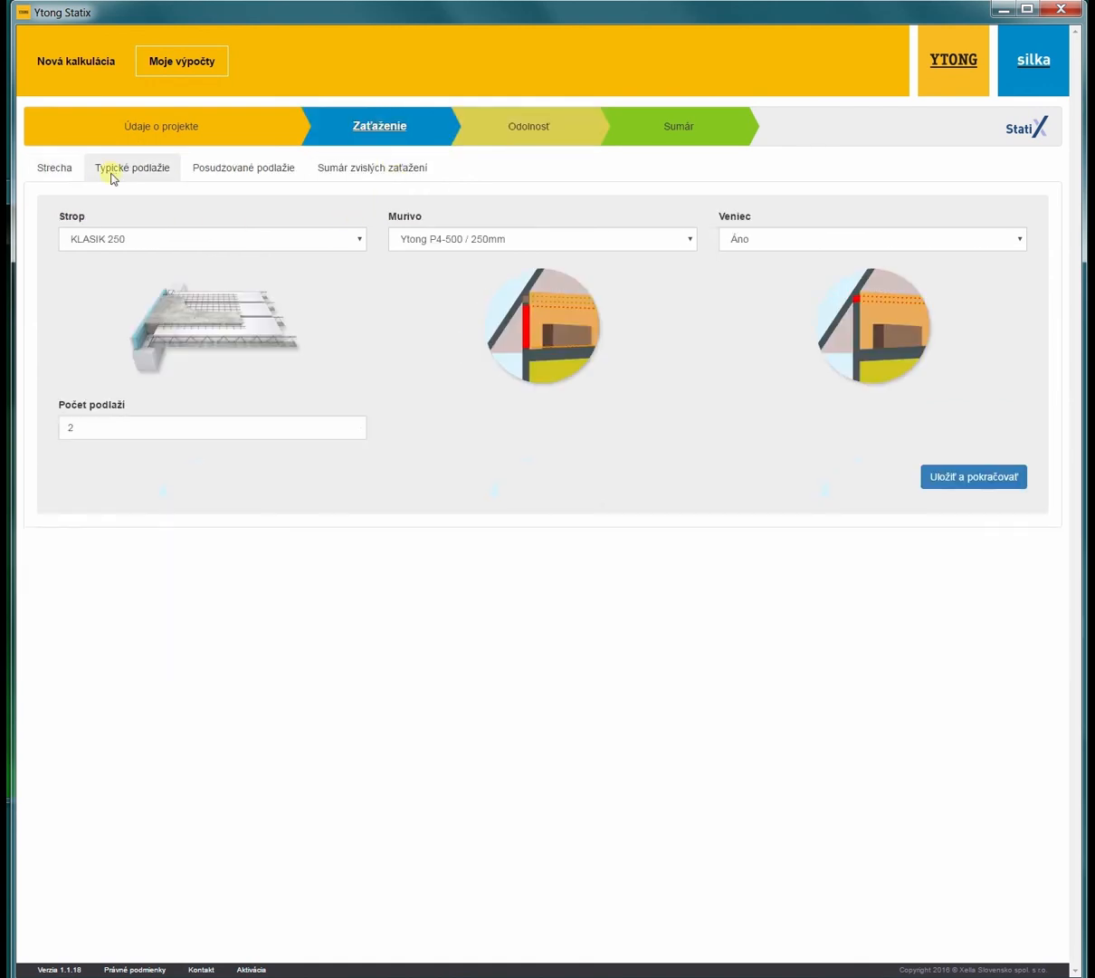
left_click(263, 174)
left_click(52, 175)
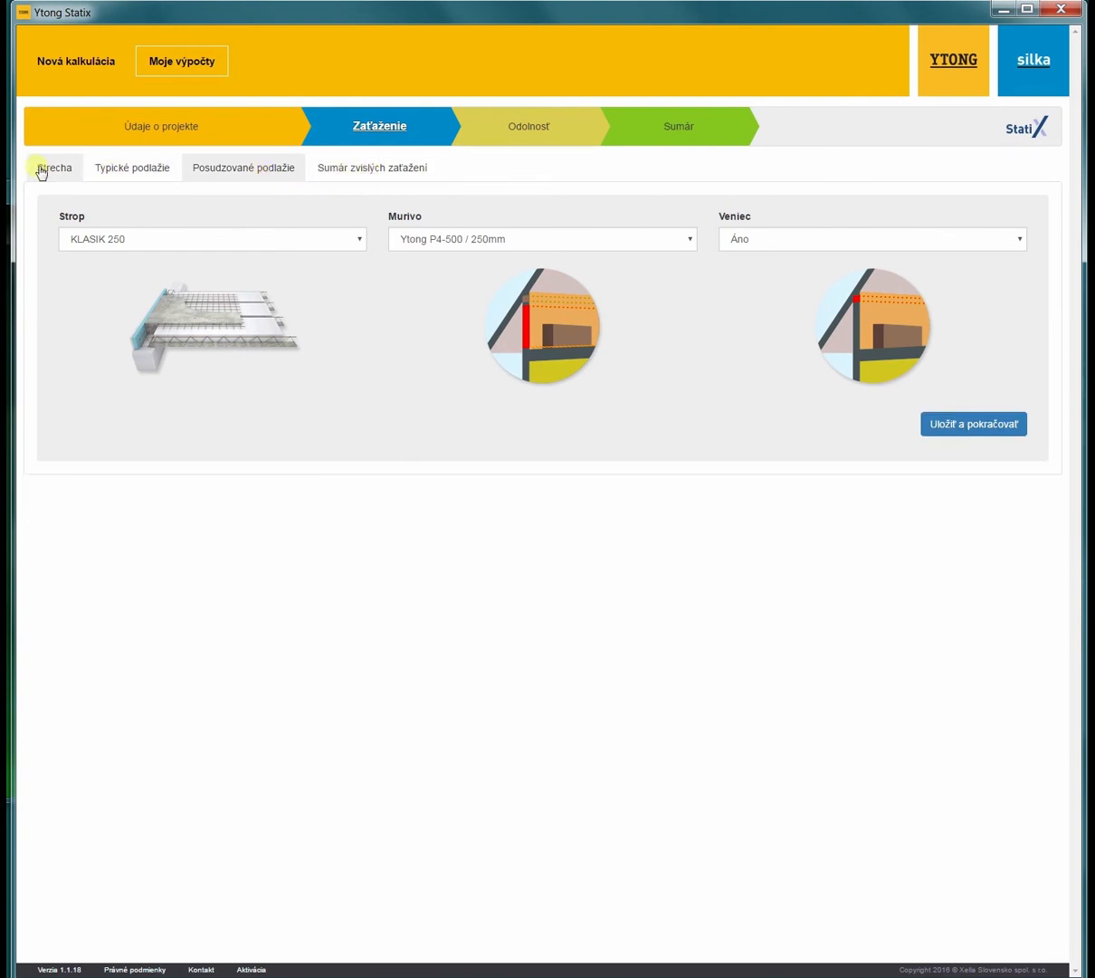
left_click(127, 175)
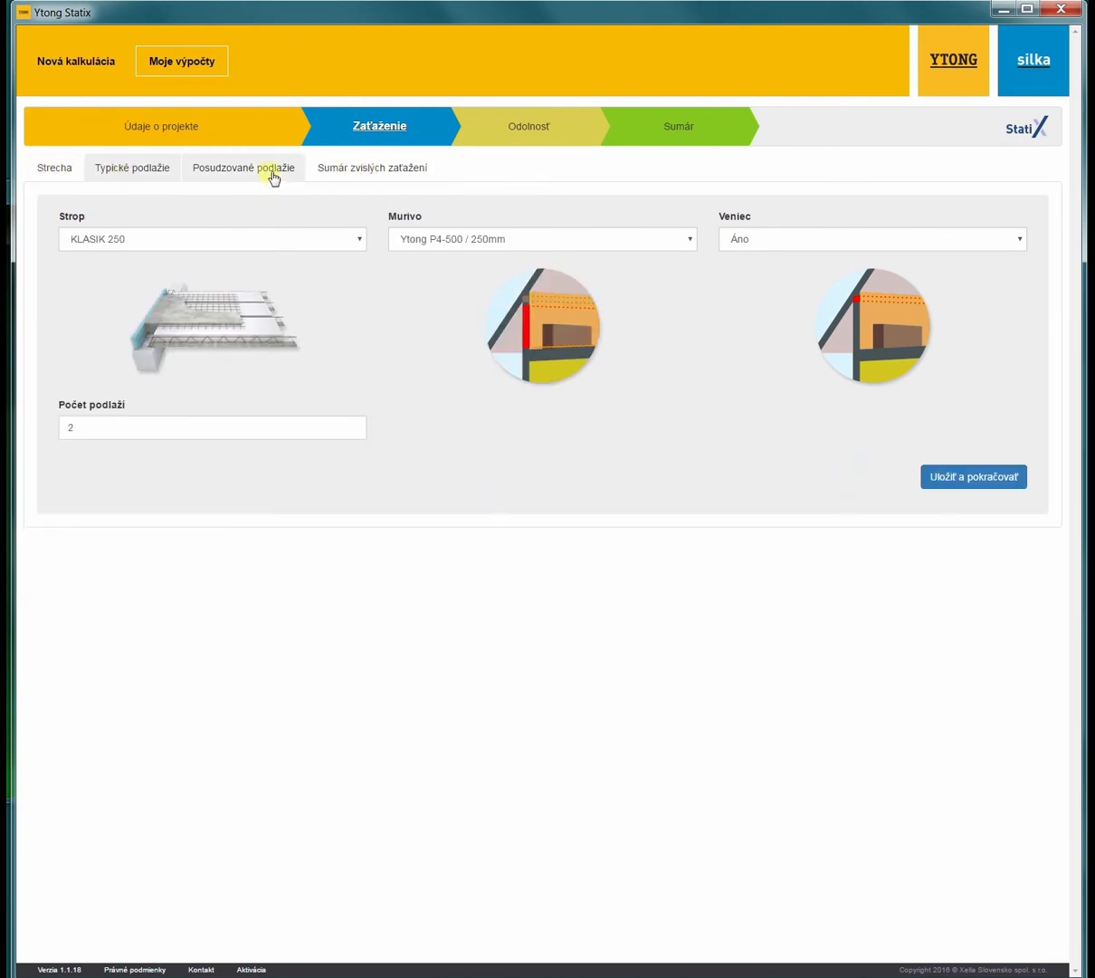
left_click(261, 170)
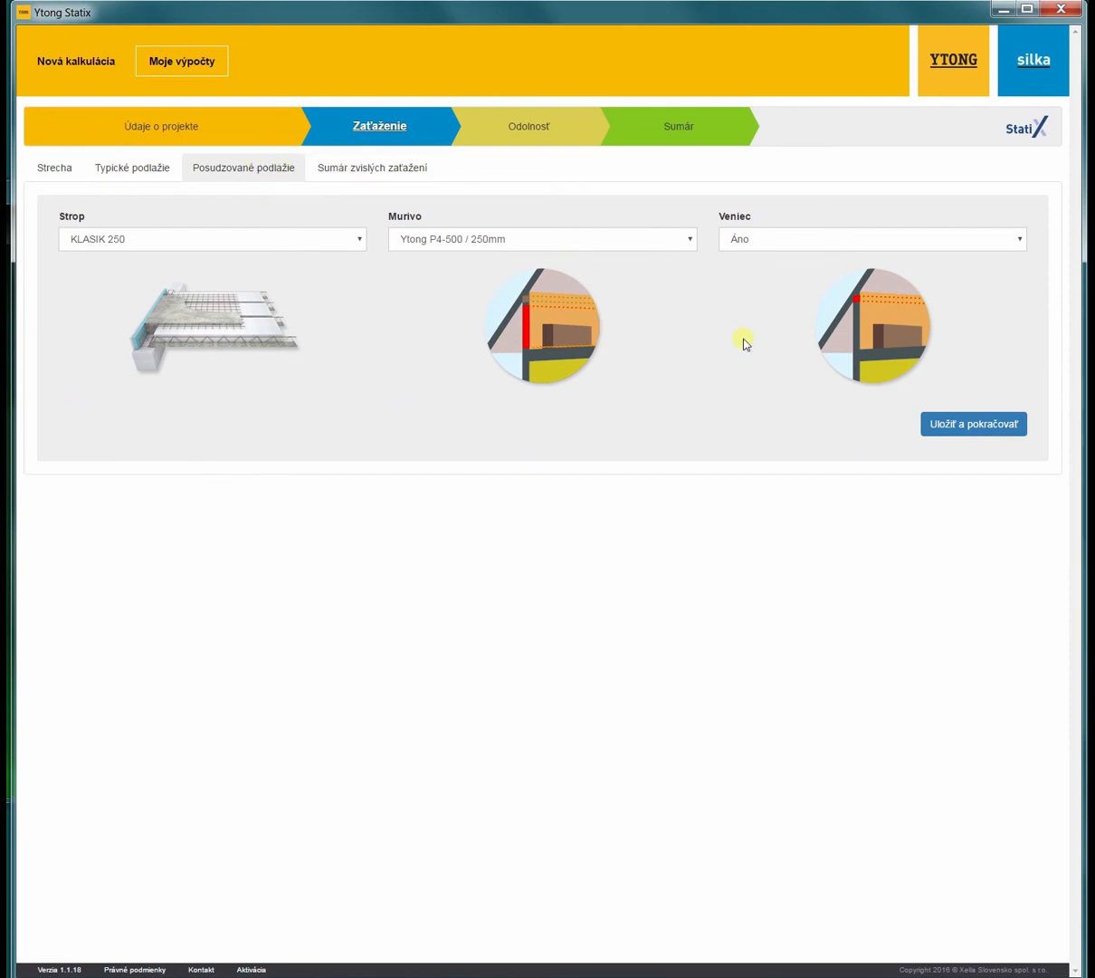
left_click(975, 424)
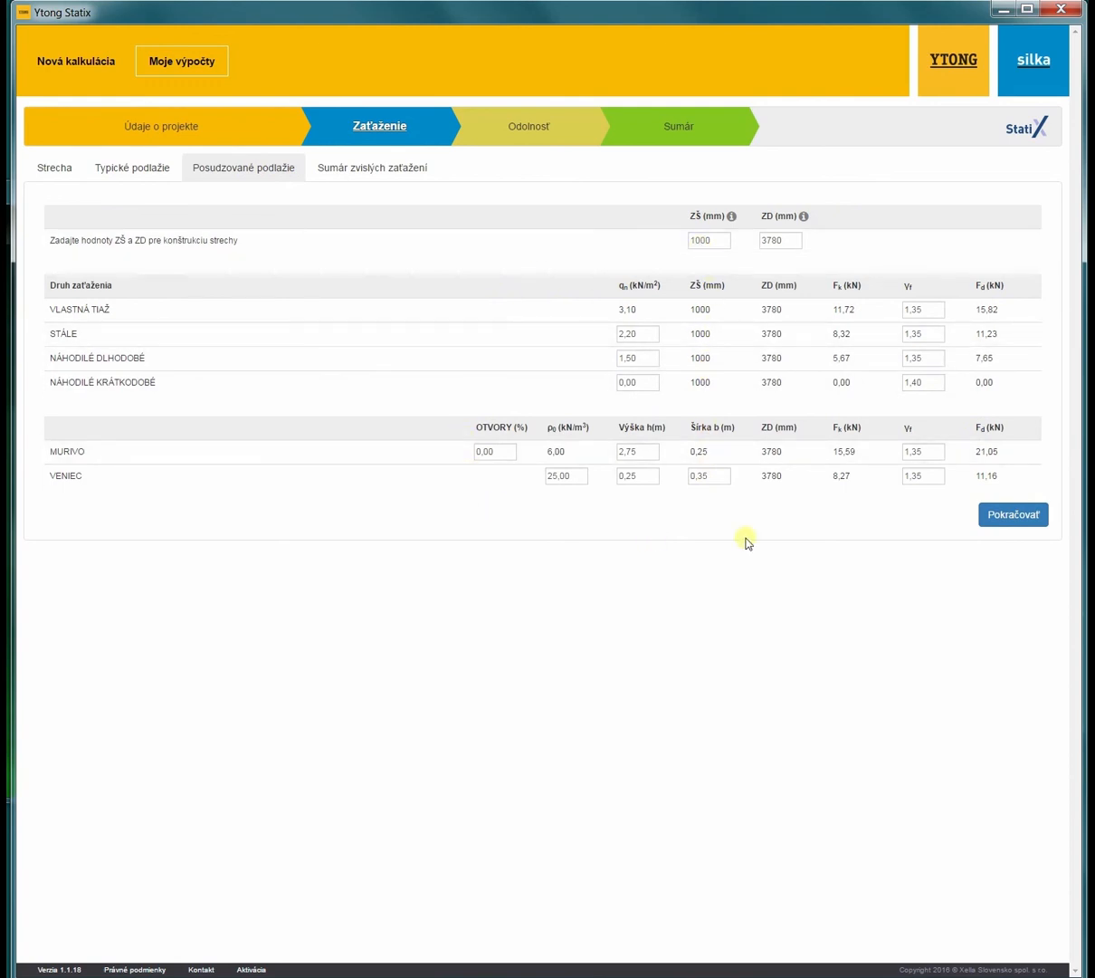
left_click(1023, 514)
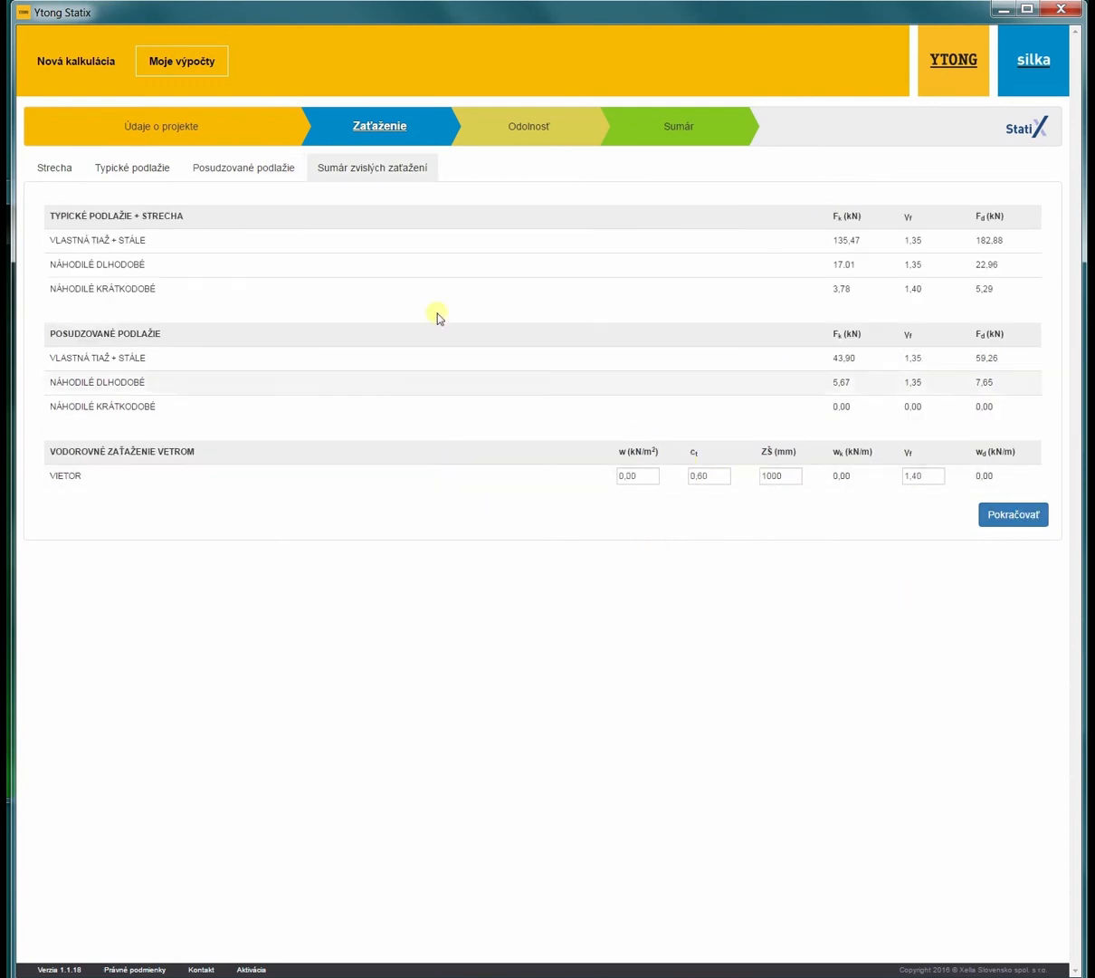
left_click(1027, 518)
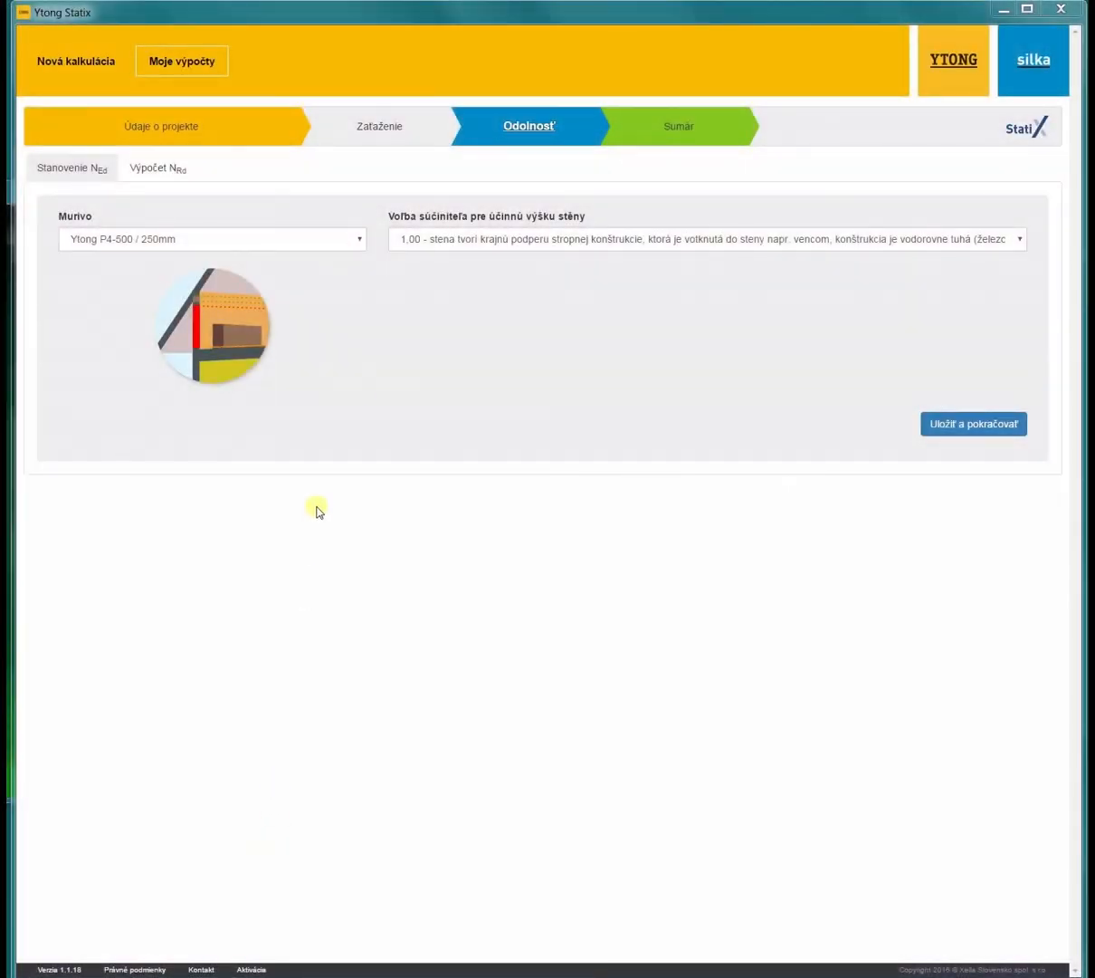
- Select Ytong P4-500 / 250mm masonry with effective wall height coefficient 1,00 (ring-beam-fixed end support), then save and continue to the NEd determination
left_click(538, 132)
left_click(361, 246)
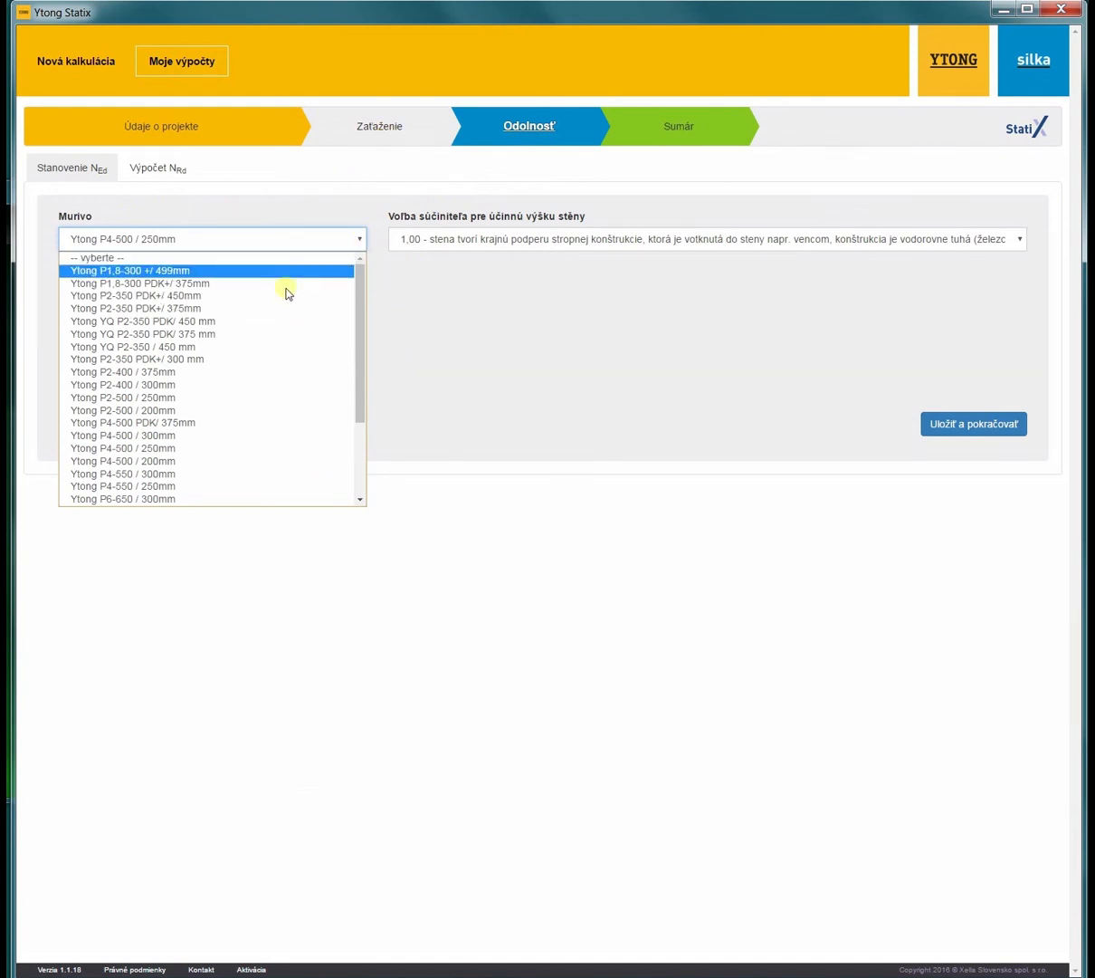
left_click(245, 449)
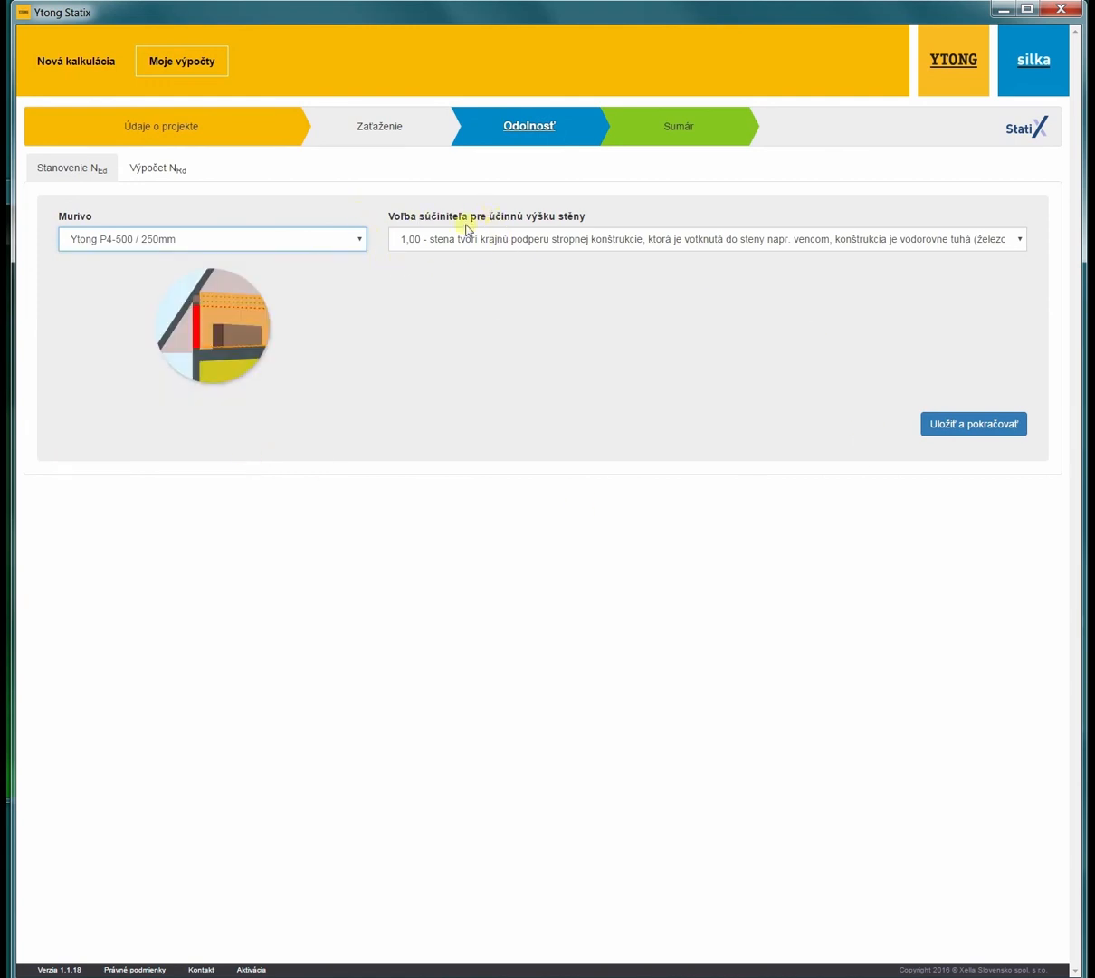
left_click(1021, 243)
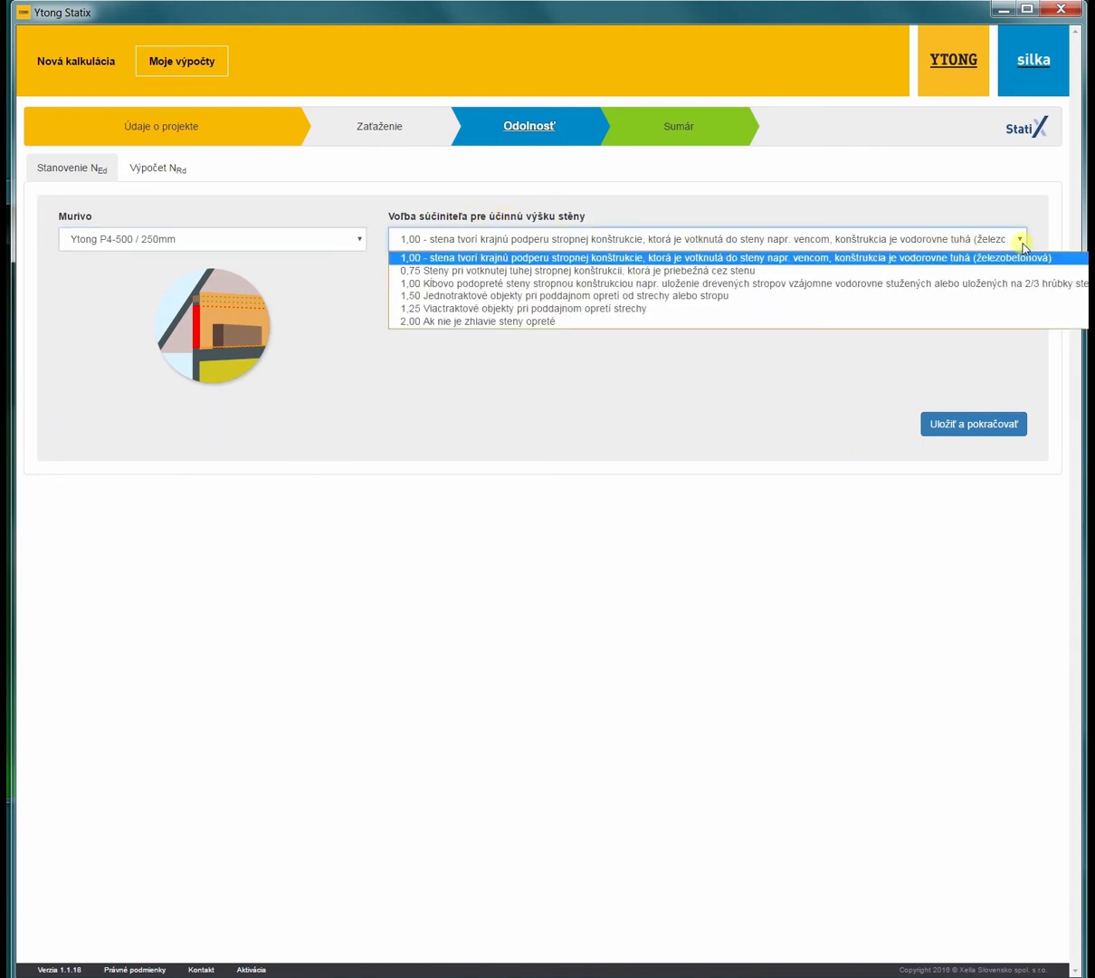
left_click(896, 259)
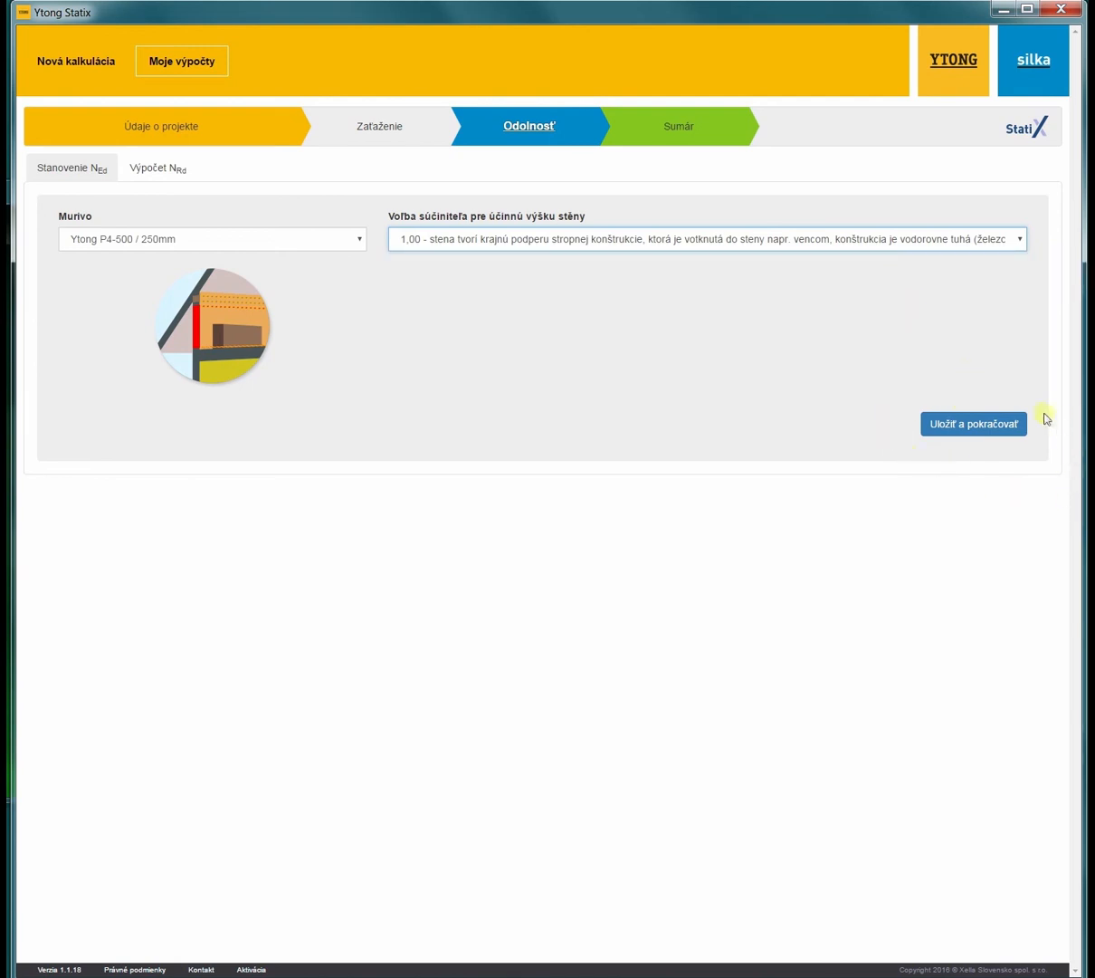
left_click(970, 425)
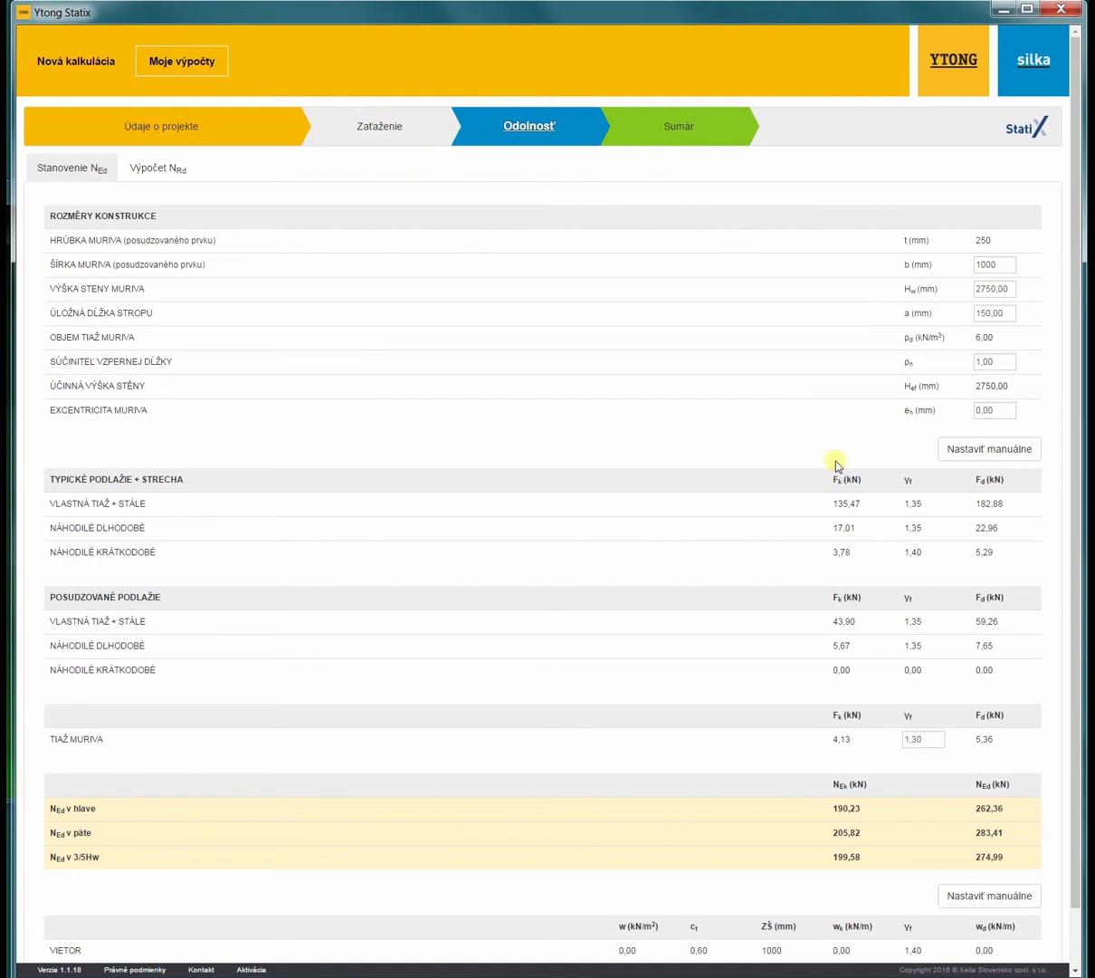
- Inspect the manual entry options for the floor loads and wind, return both to calculated values, and continue to the NRd calculation
left_click(1007, 455)
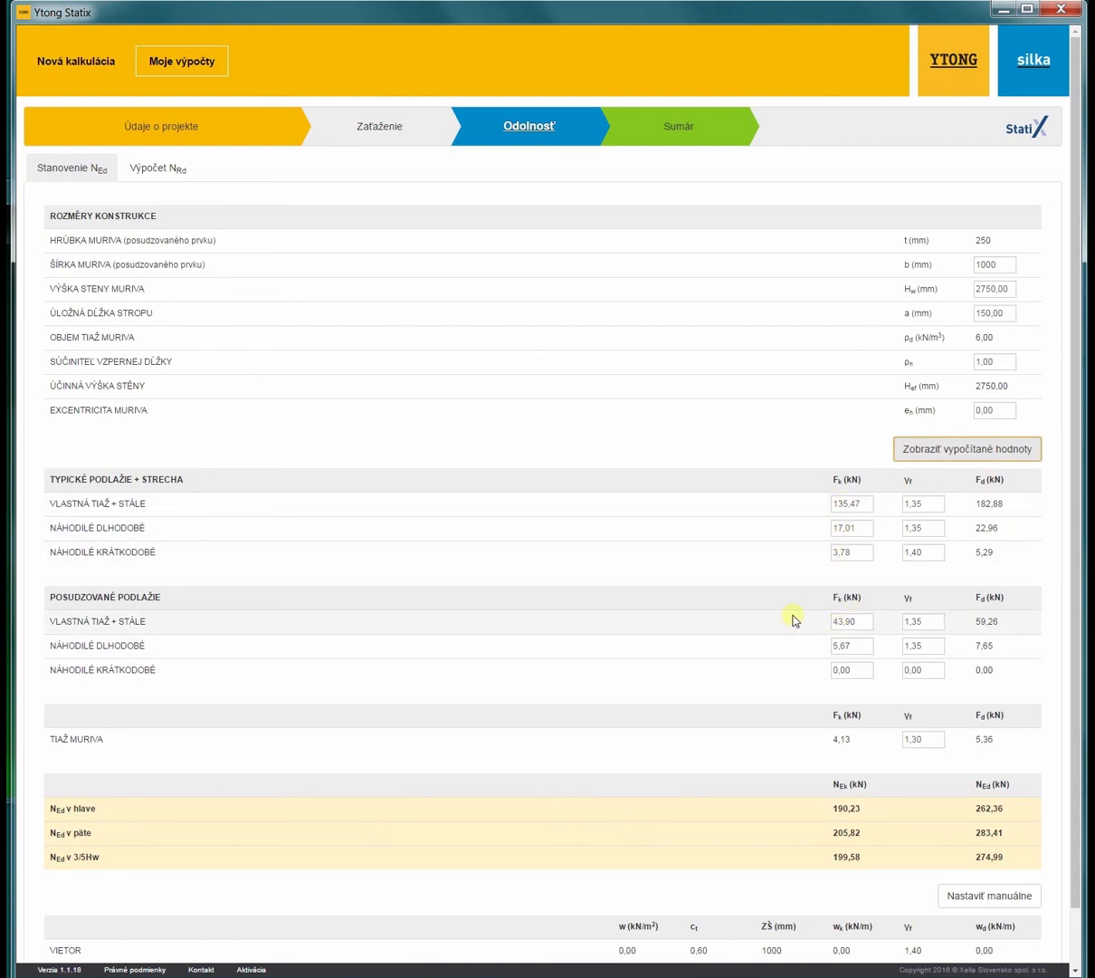
left_click(993, 448)
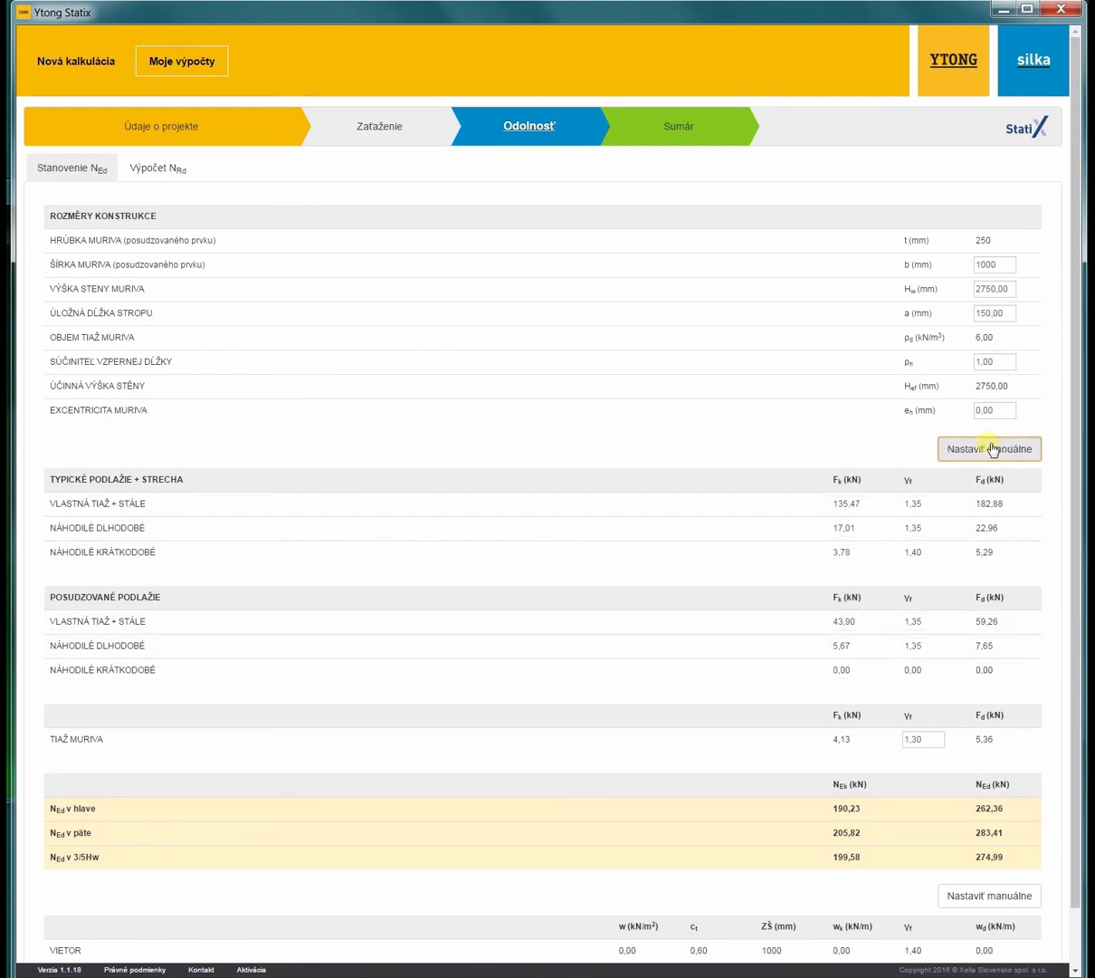
scroll(912, 557, "down", 3)
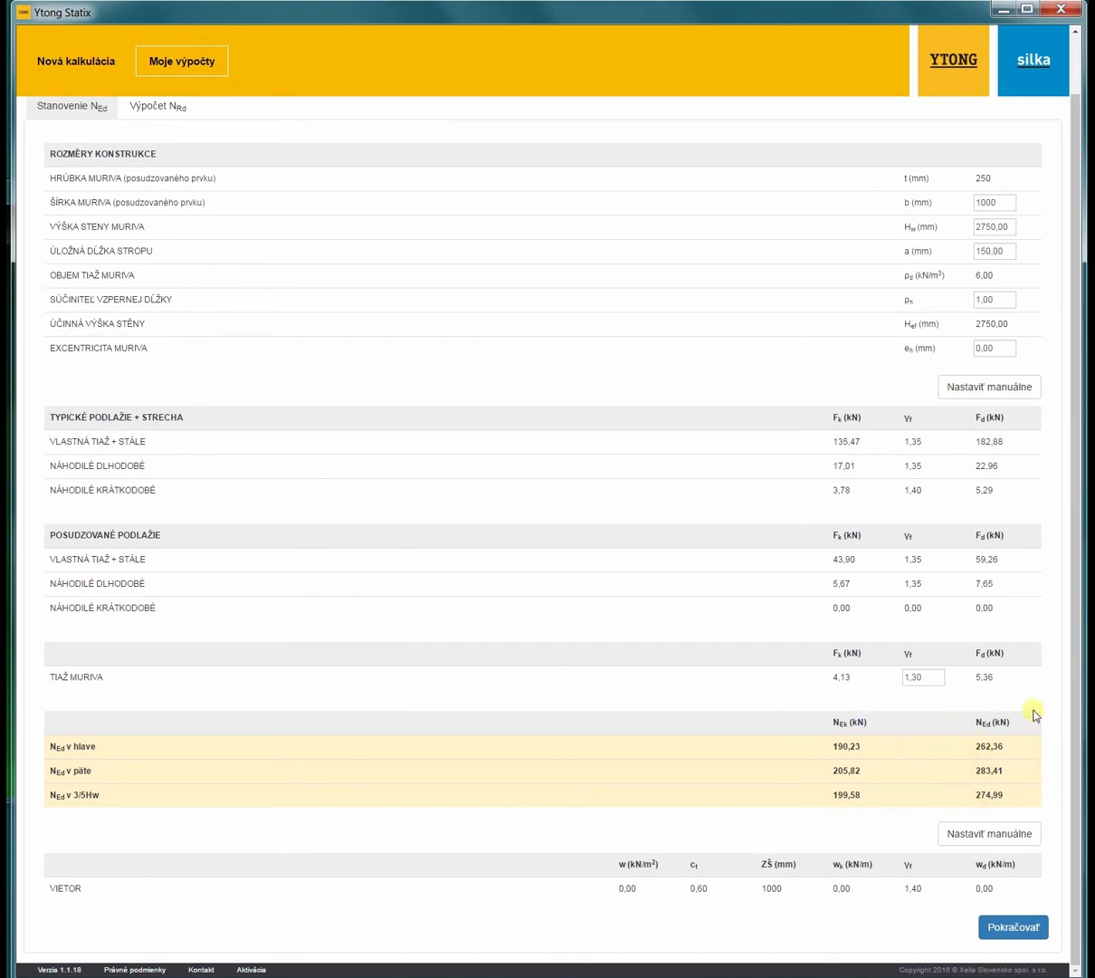
left_click(1006, 838)
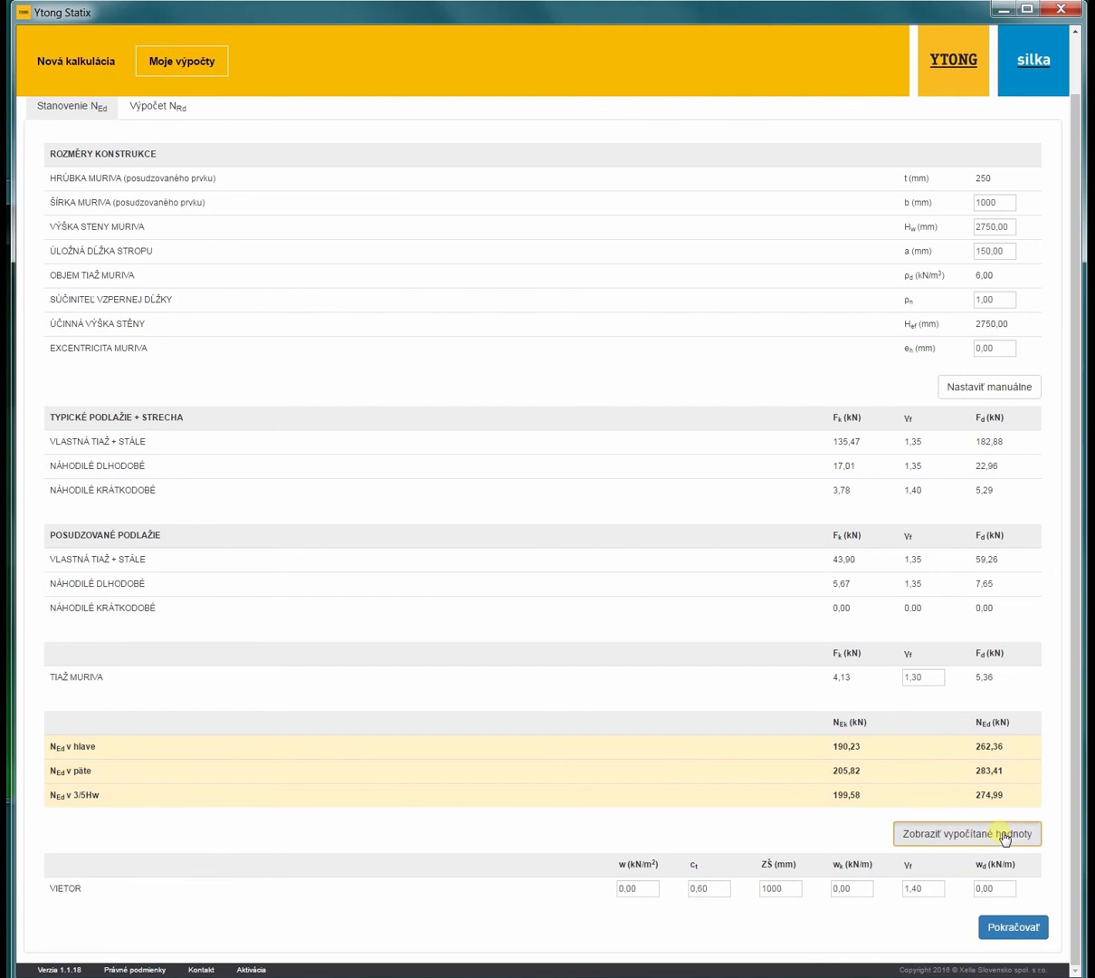
left_click(1005, 838)
left_click(1035, 928)
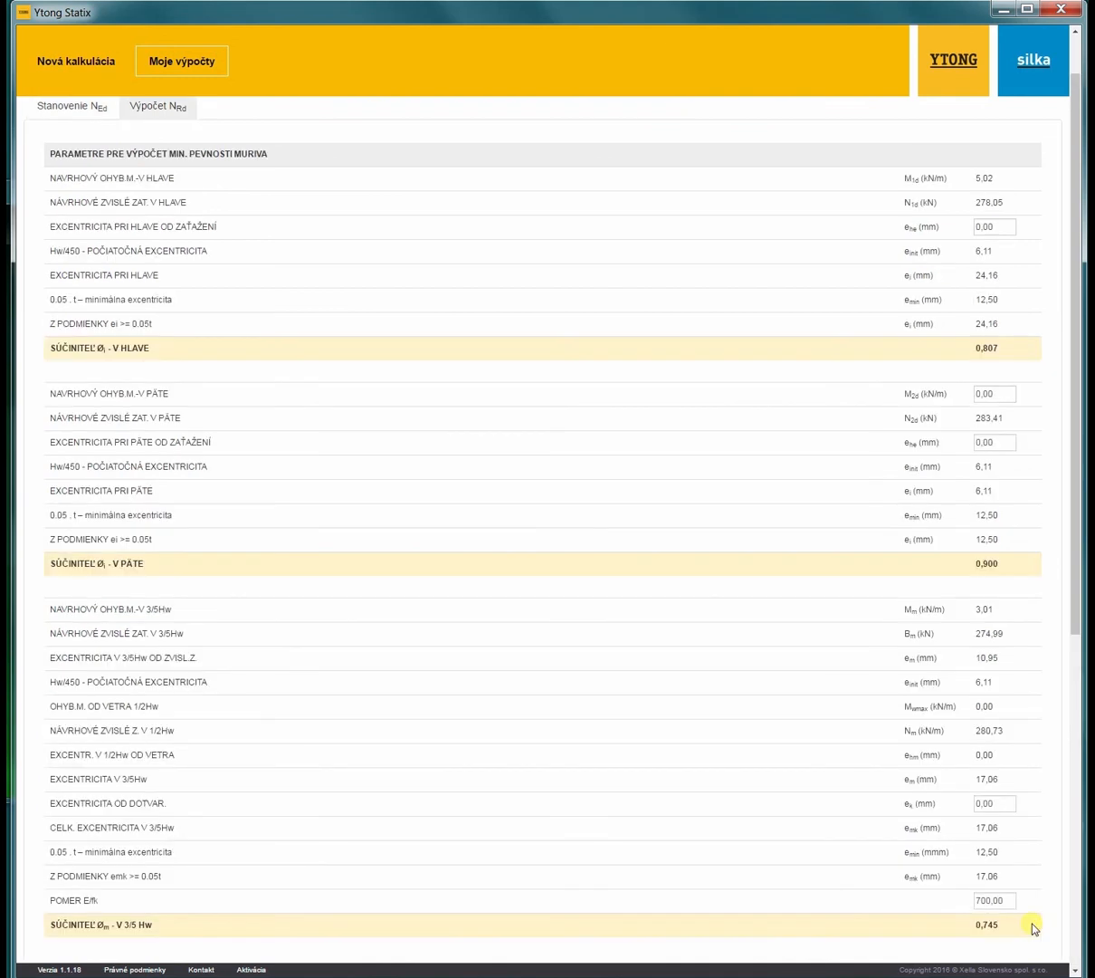
- Review the NRd parameters, masonry design and mortar strength for classic and thin-joint masonry, and continue to the summary
scroll(591, 503, "up", 2)
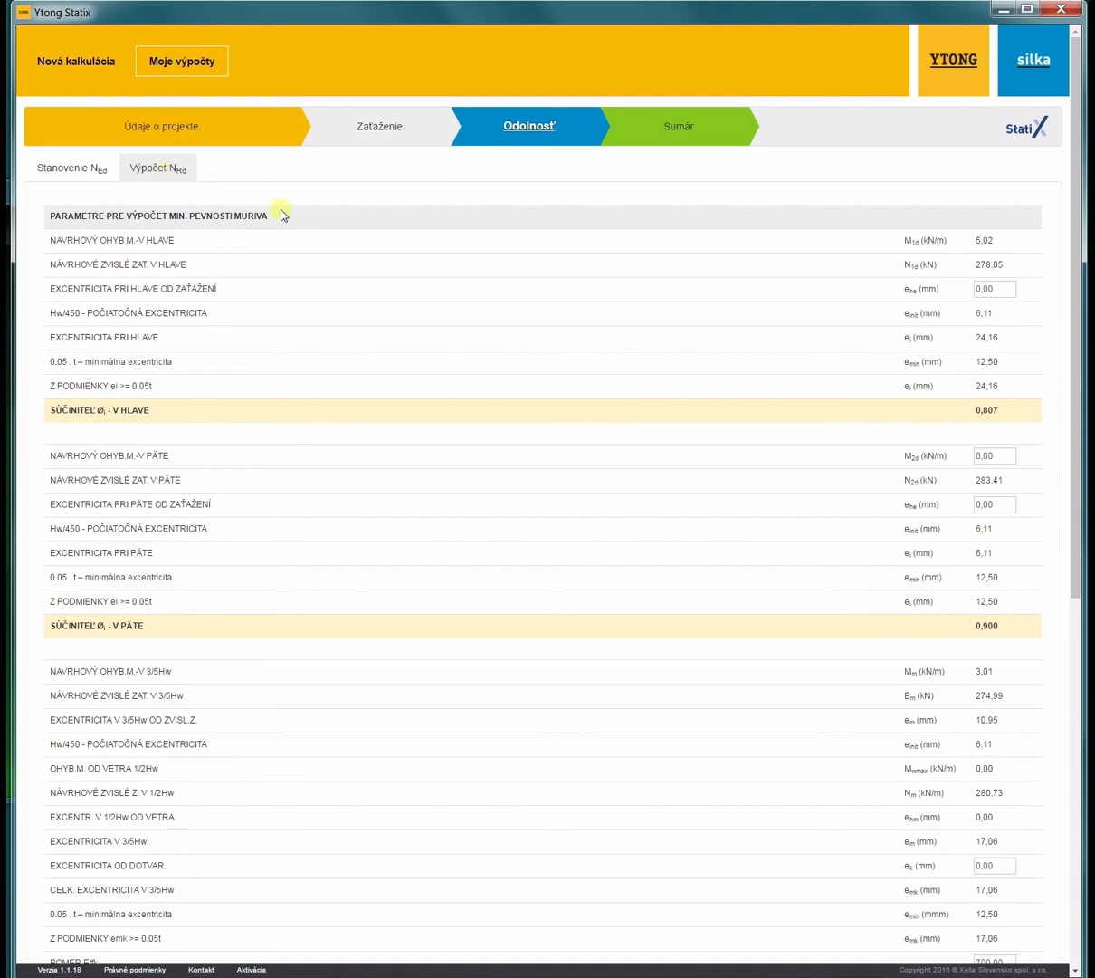
left_click(487, 129)
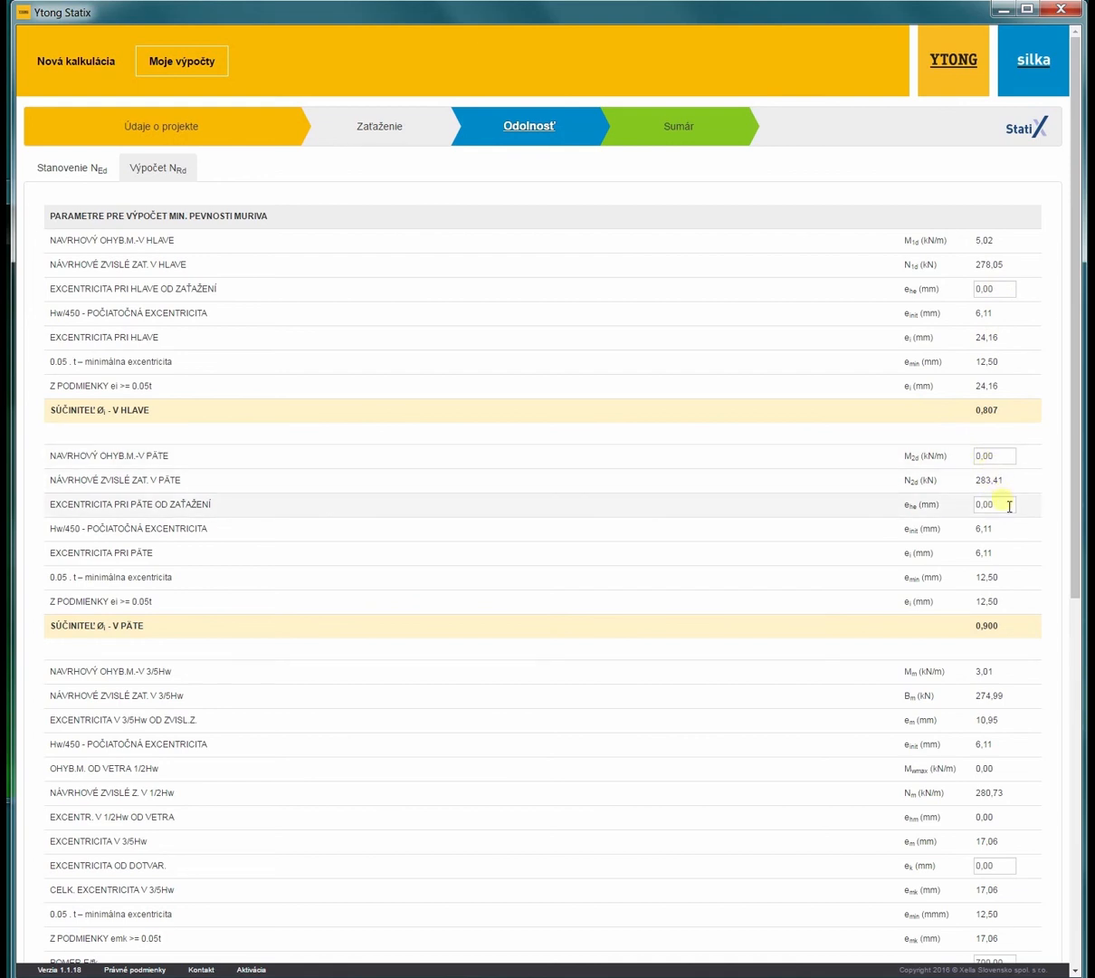
scroll(1009, 505, "down", 3)
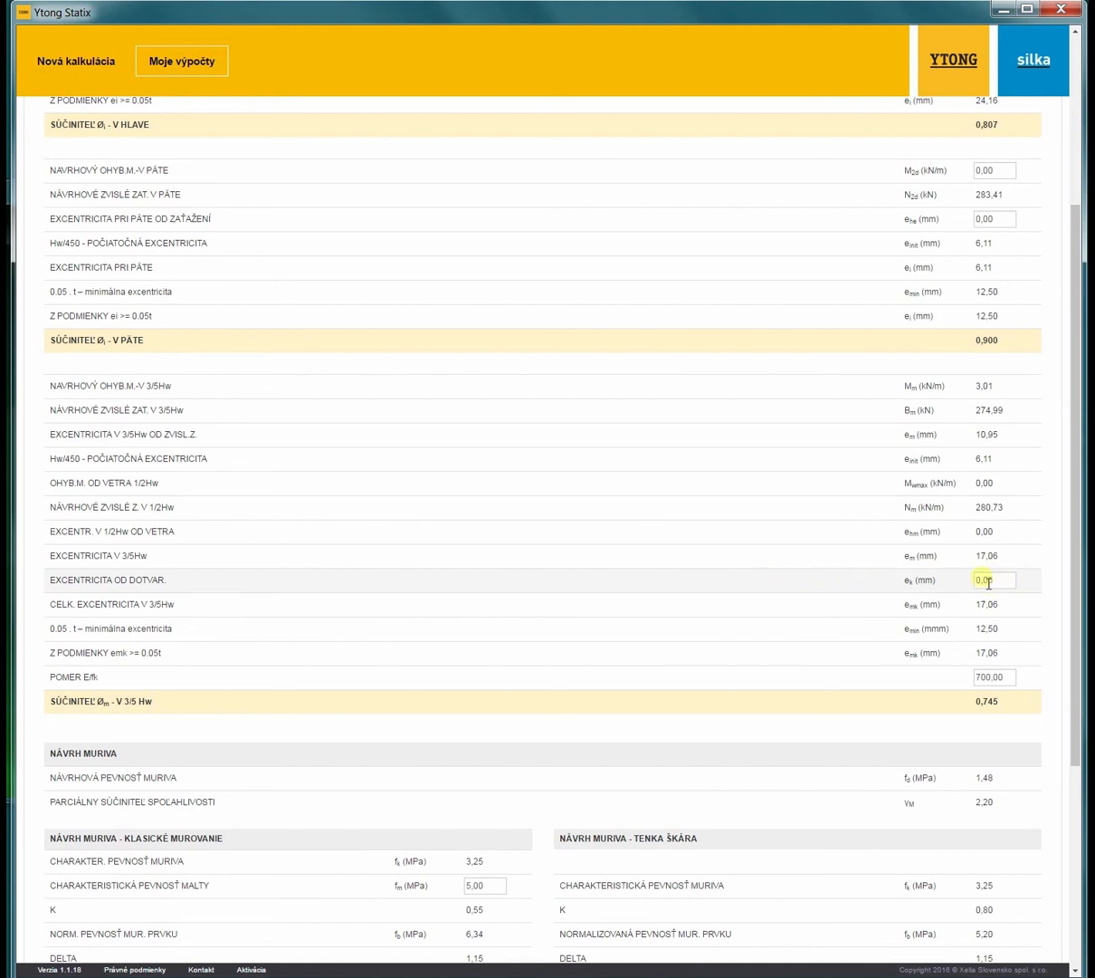
scroll(986, 580, "down", 4)
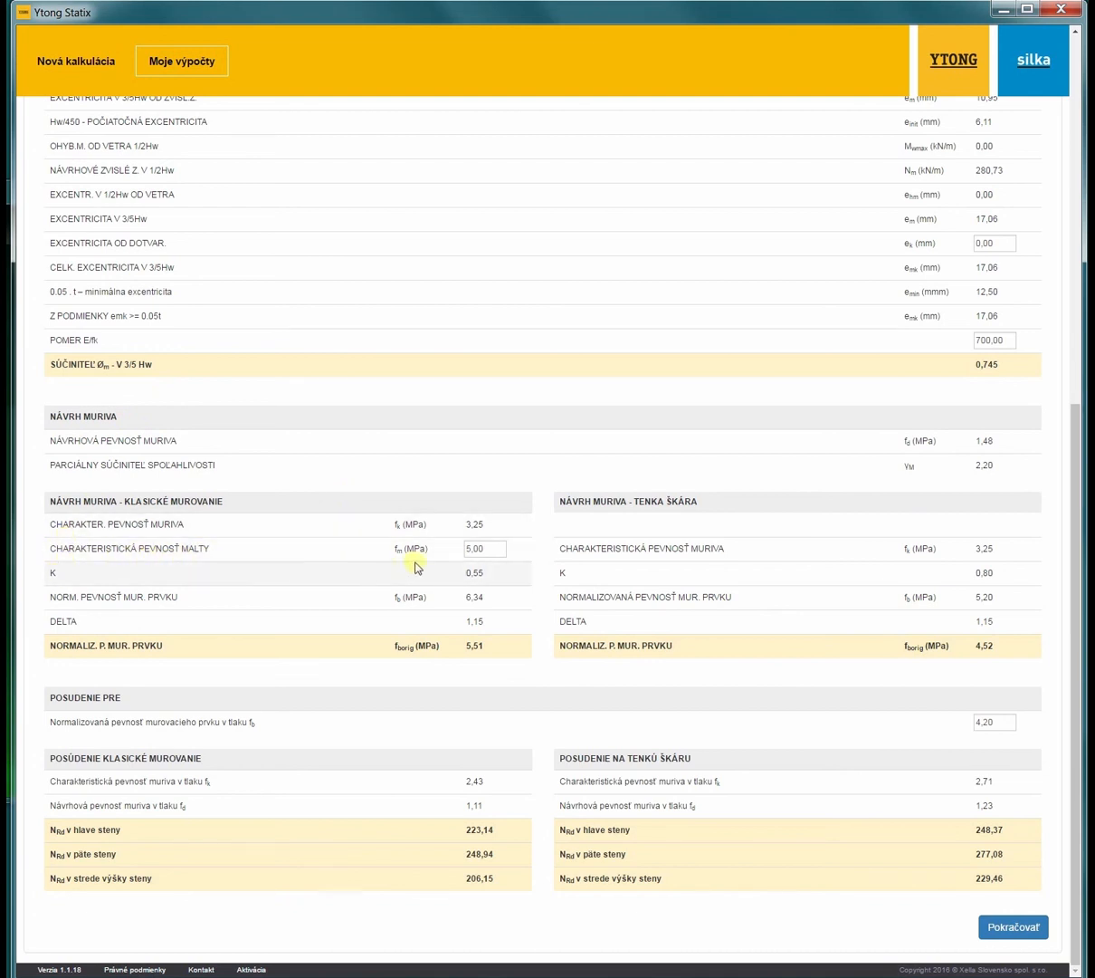
left_click(478, 554)
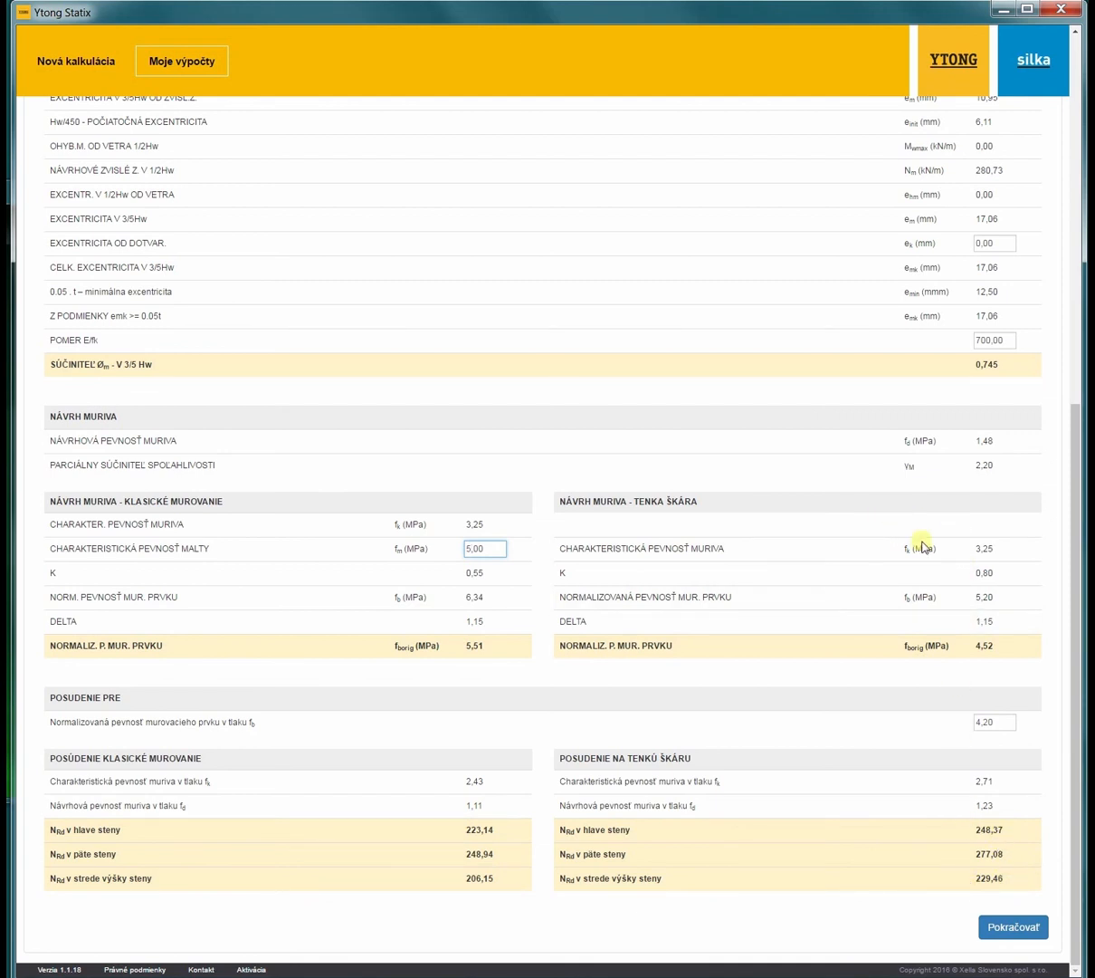
left_click(1032, 932)
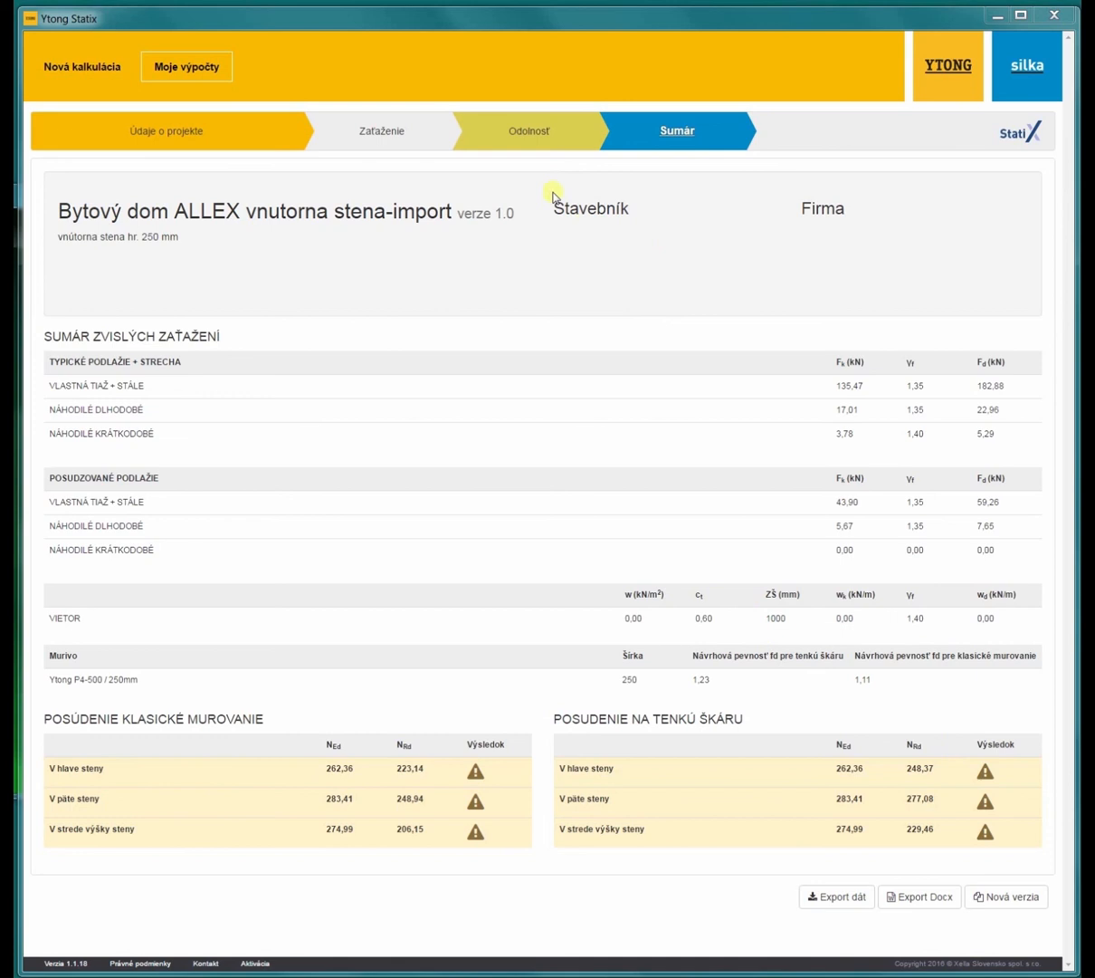
- Return to the resistance stage, change the masonry to Ytong P4-550 / 250mm, and save it
left_click(531, 139)
left_click(531, 139)
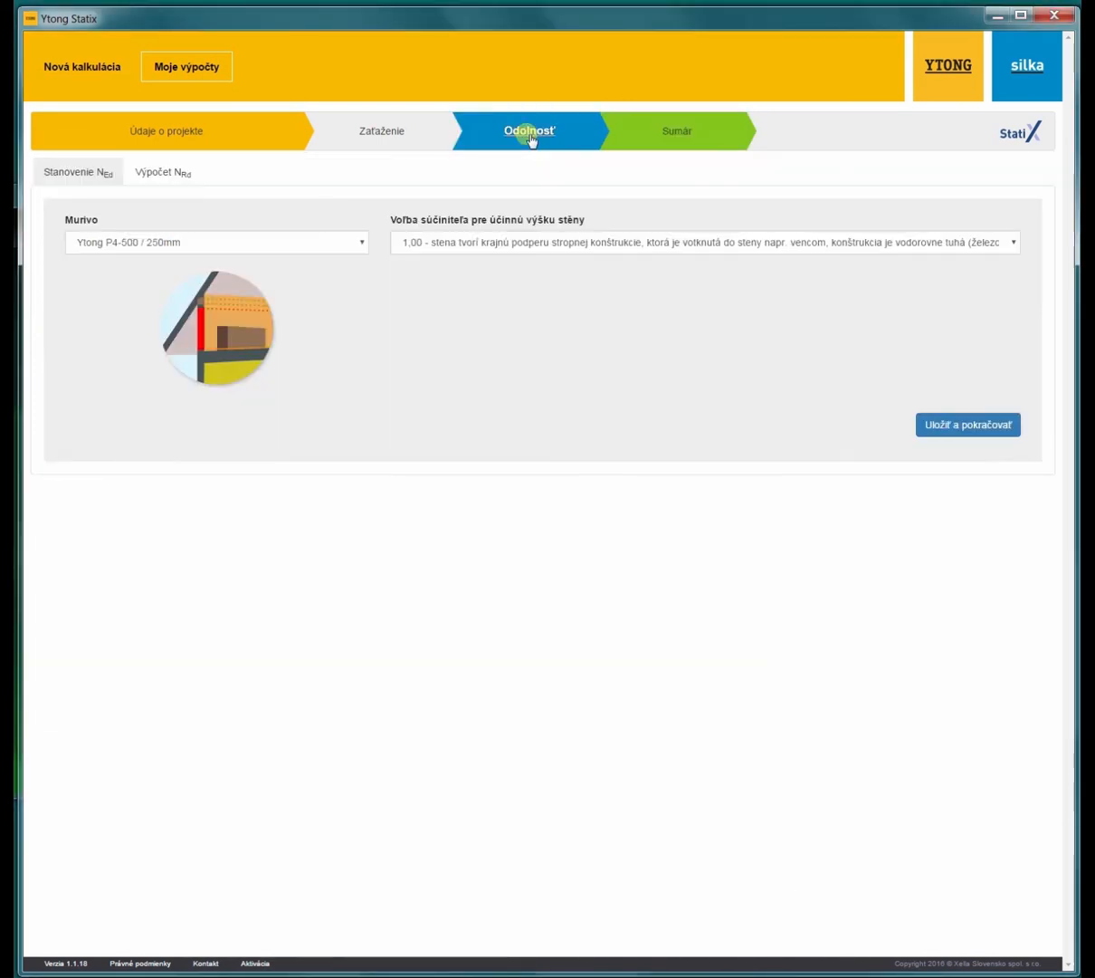
left_click(362, 243)
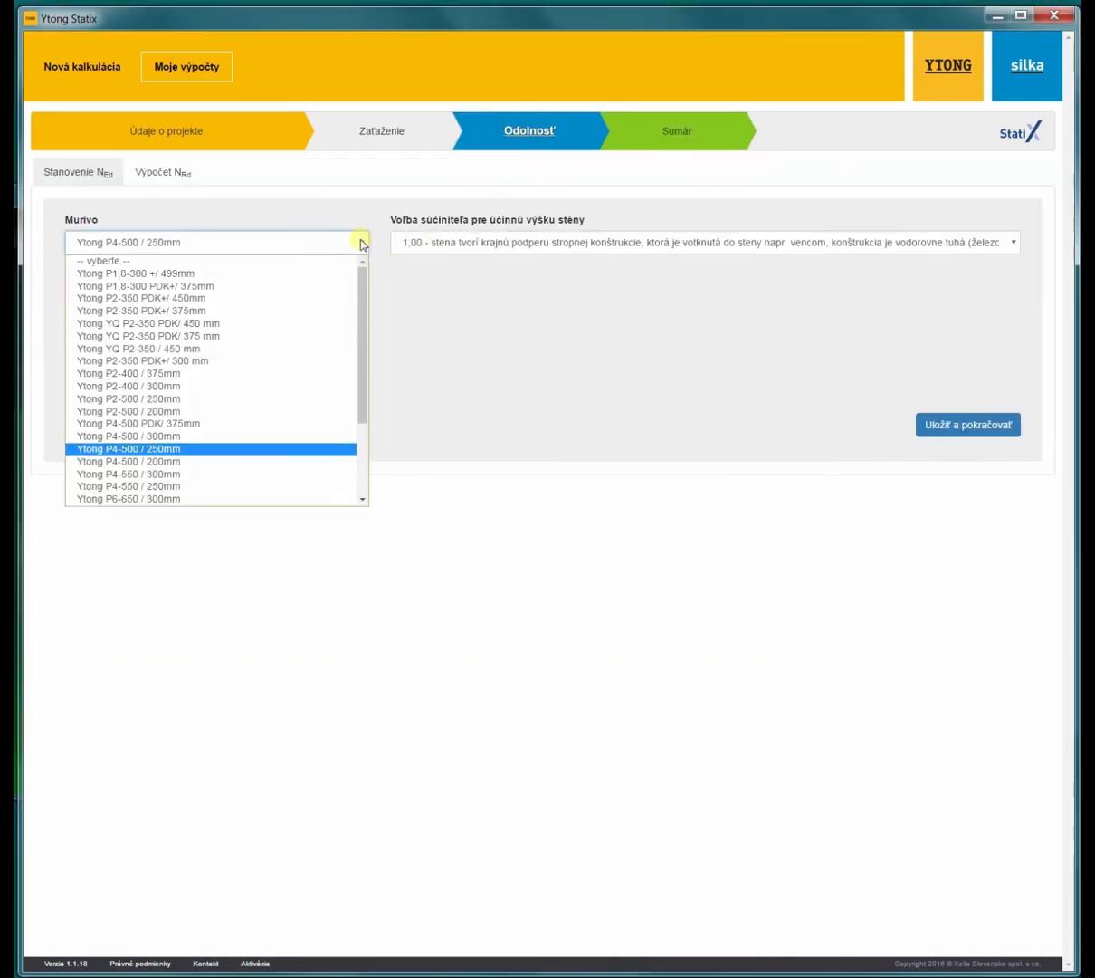
scroll(335, 300, "down", 3)
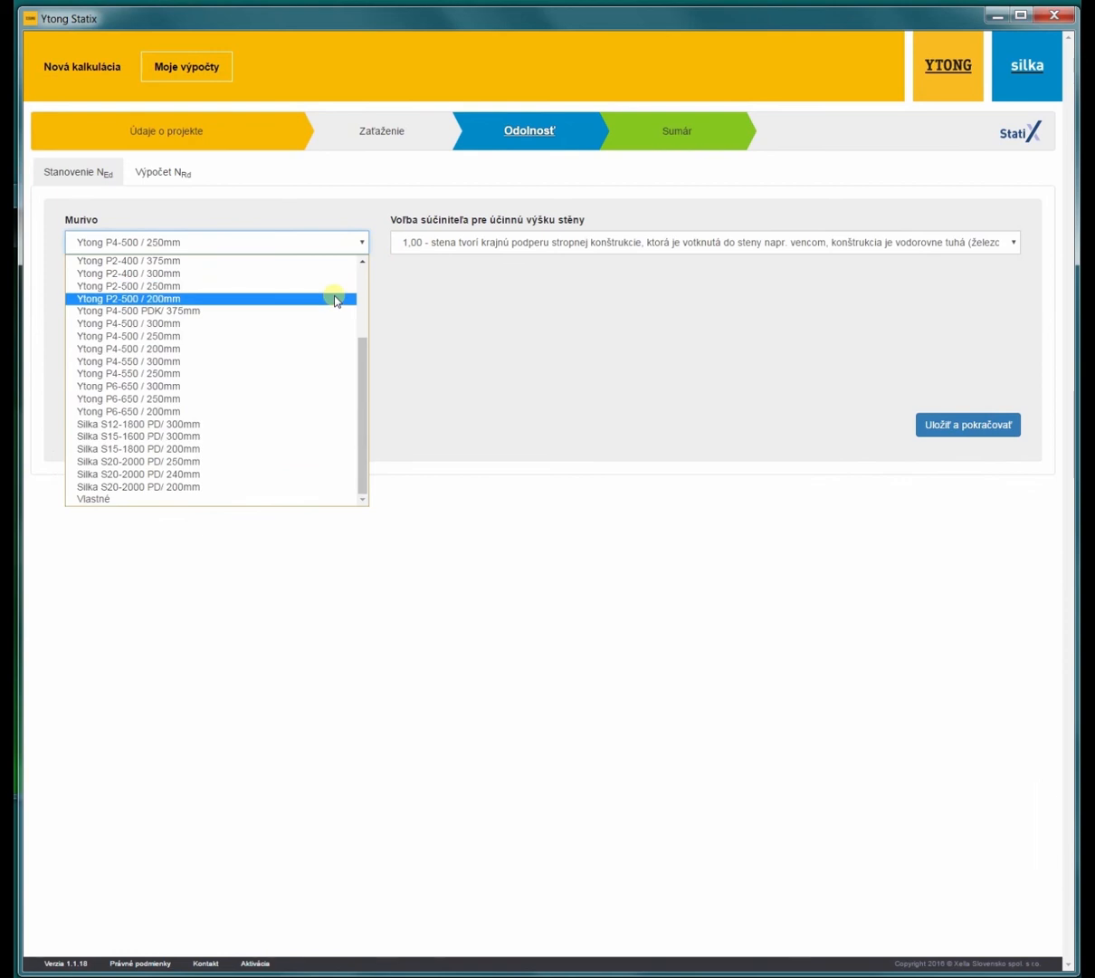
left_click(242, 379)
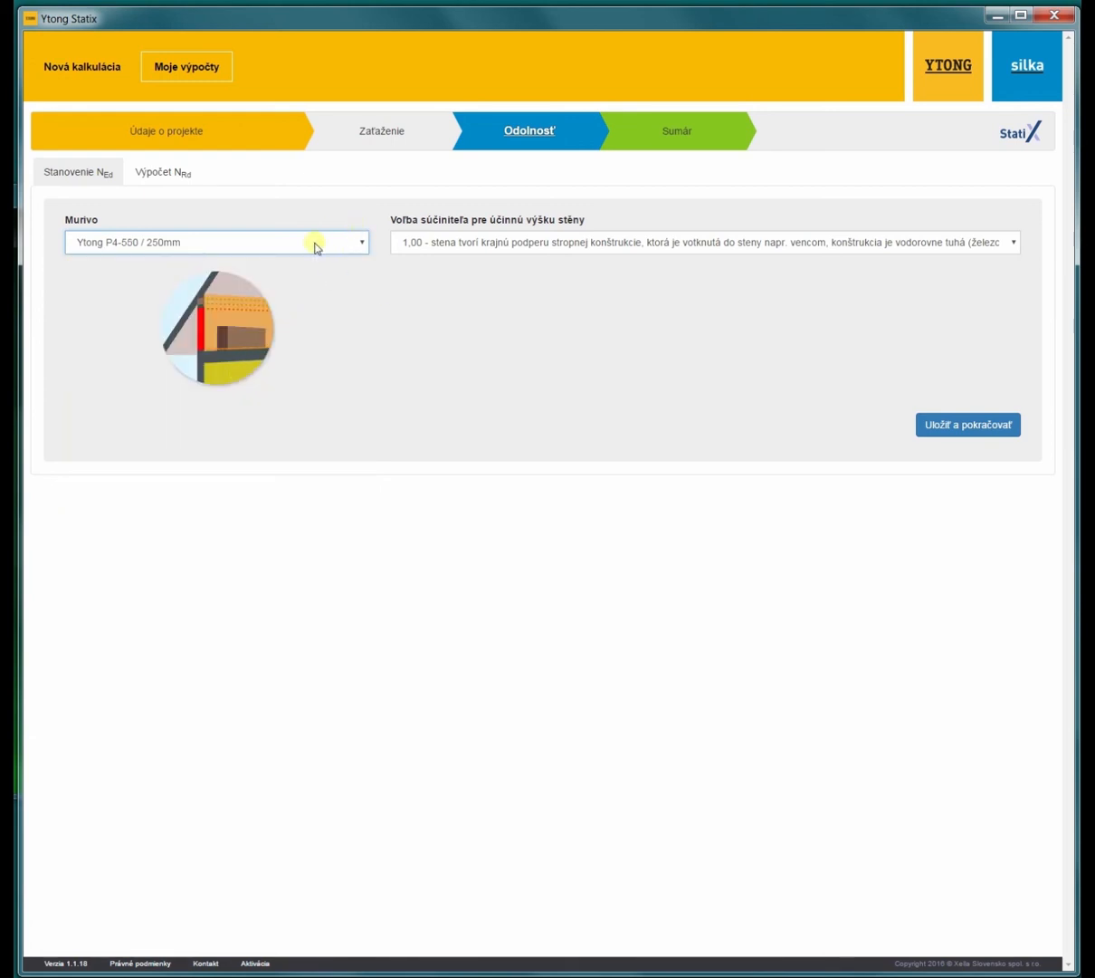
left_click(976, 431)
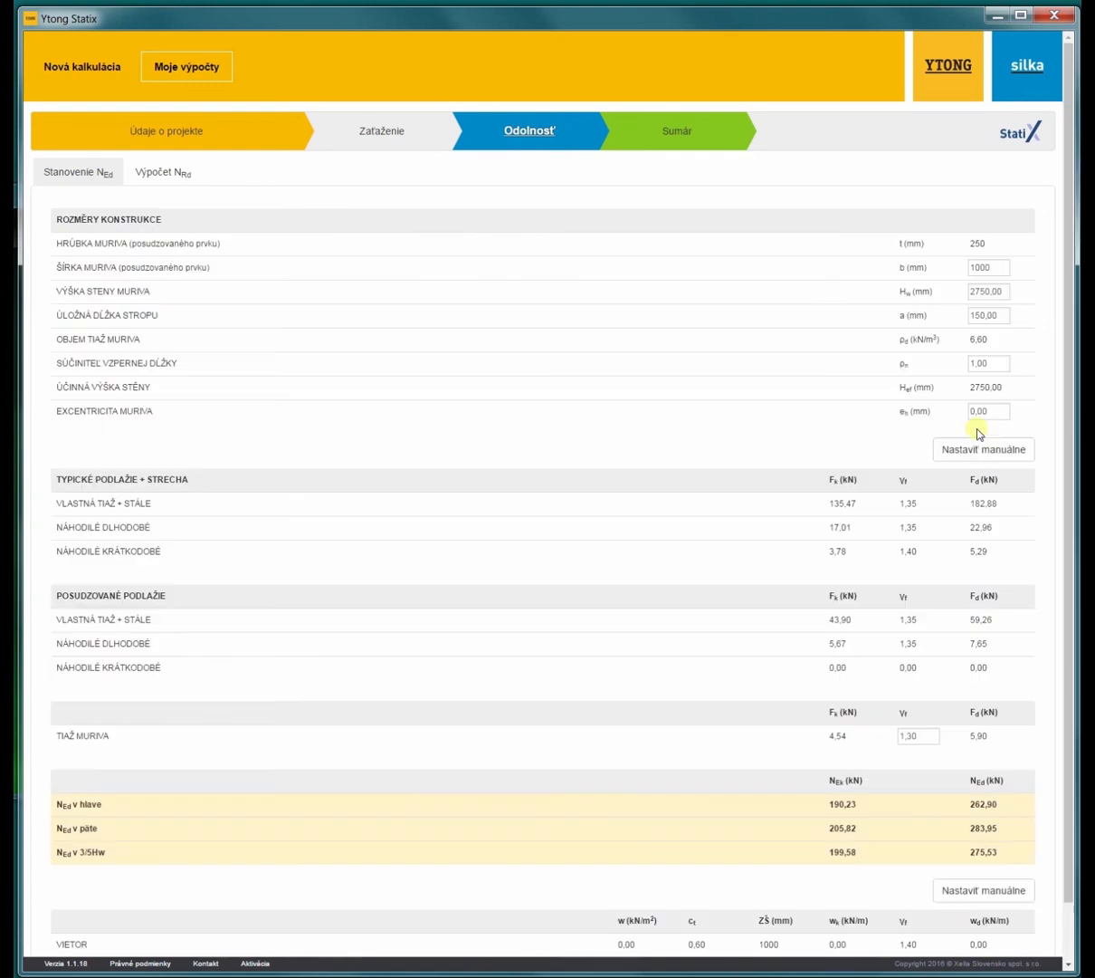
- Continue through the NEd and NRd calculations for the P4-550 masonry and check the wall assessment in the summary
scroll(978, 433, "down", 2)
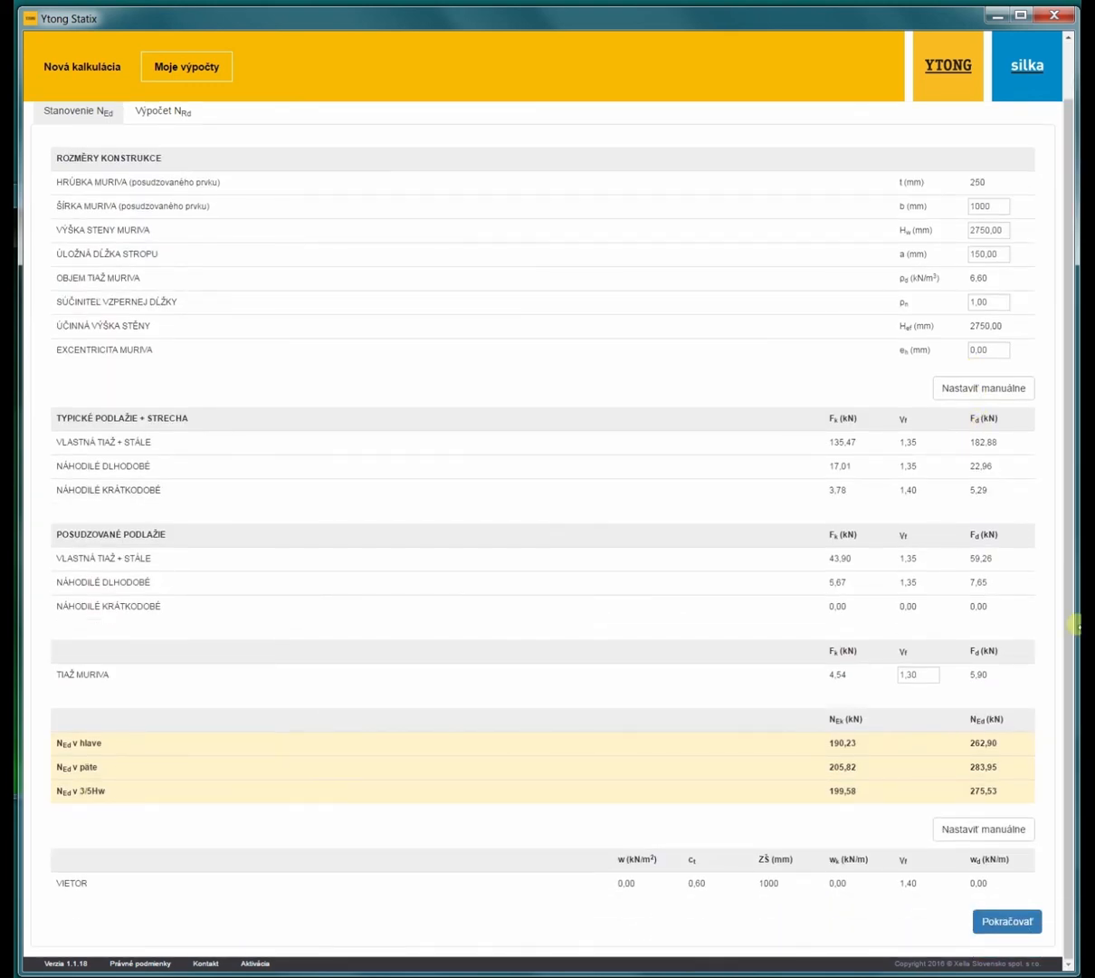
left_click(1006, 929)
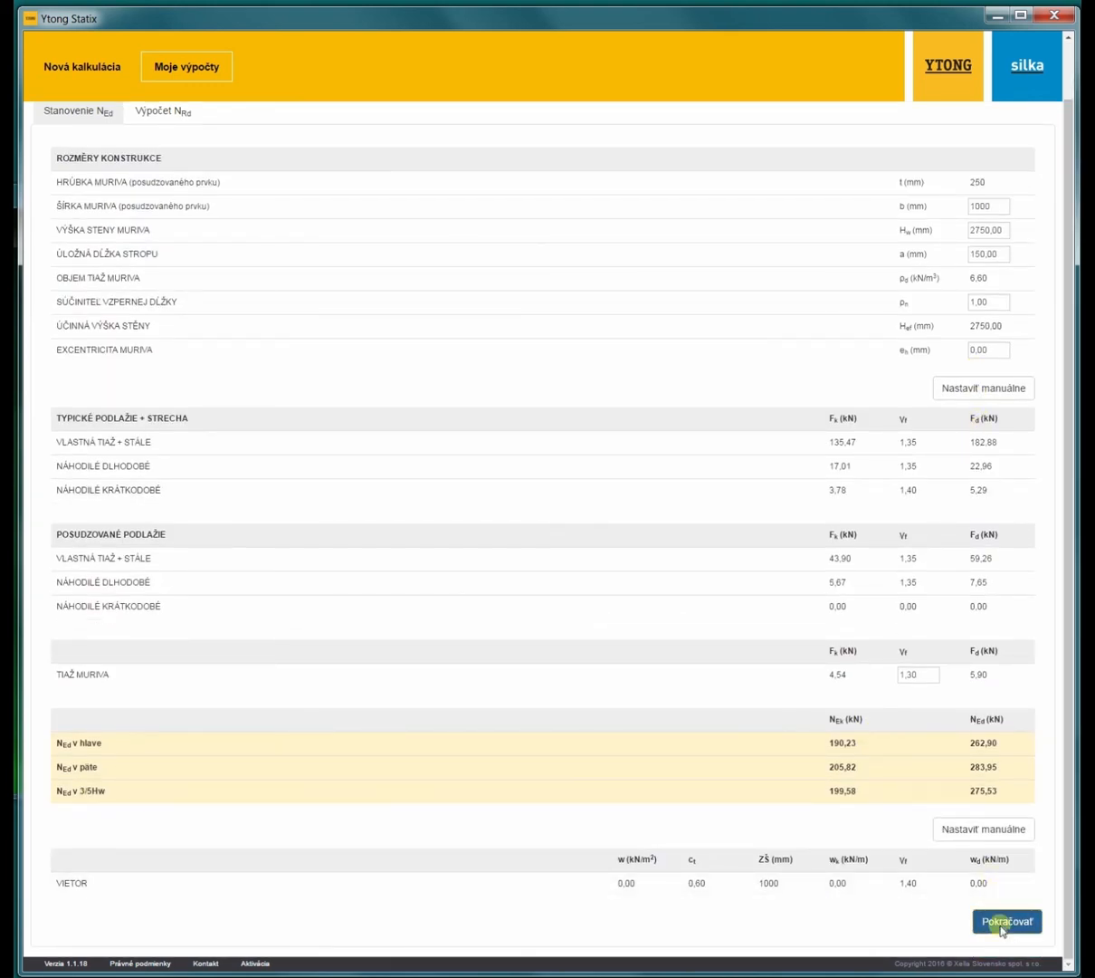
scroll(978, 289, "down", 2)
scroll(991, 648, "down", 10)
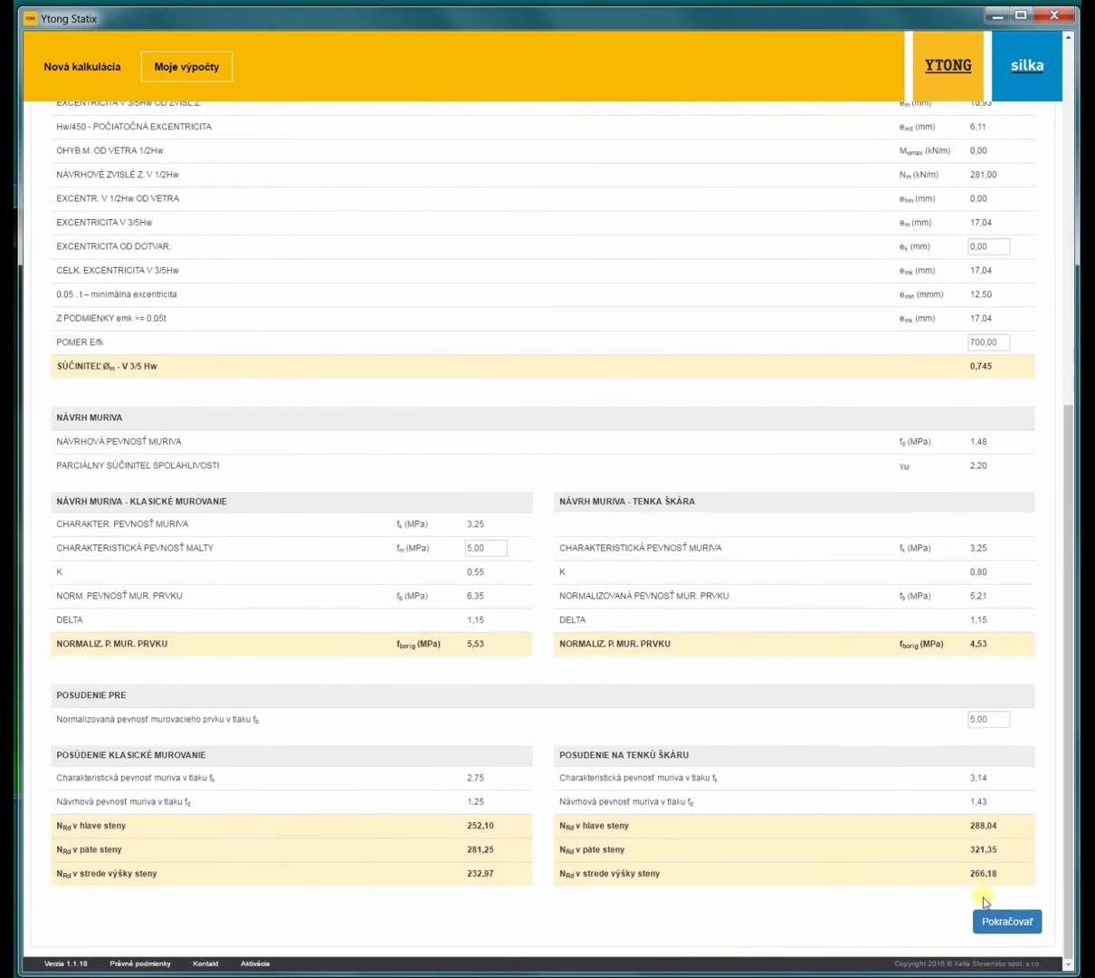
left_click(994, 928)
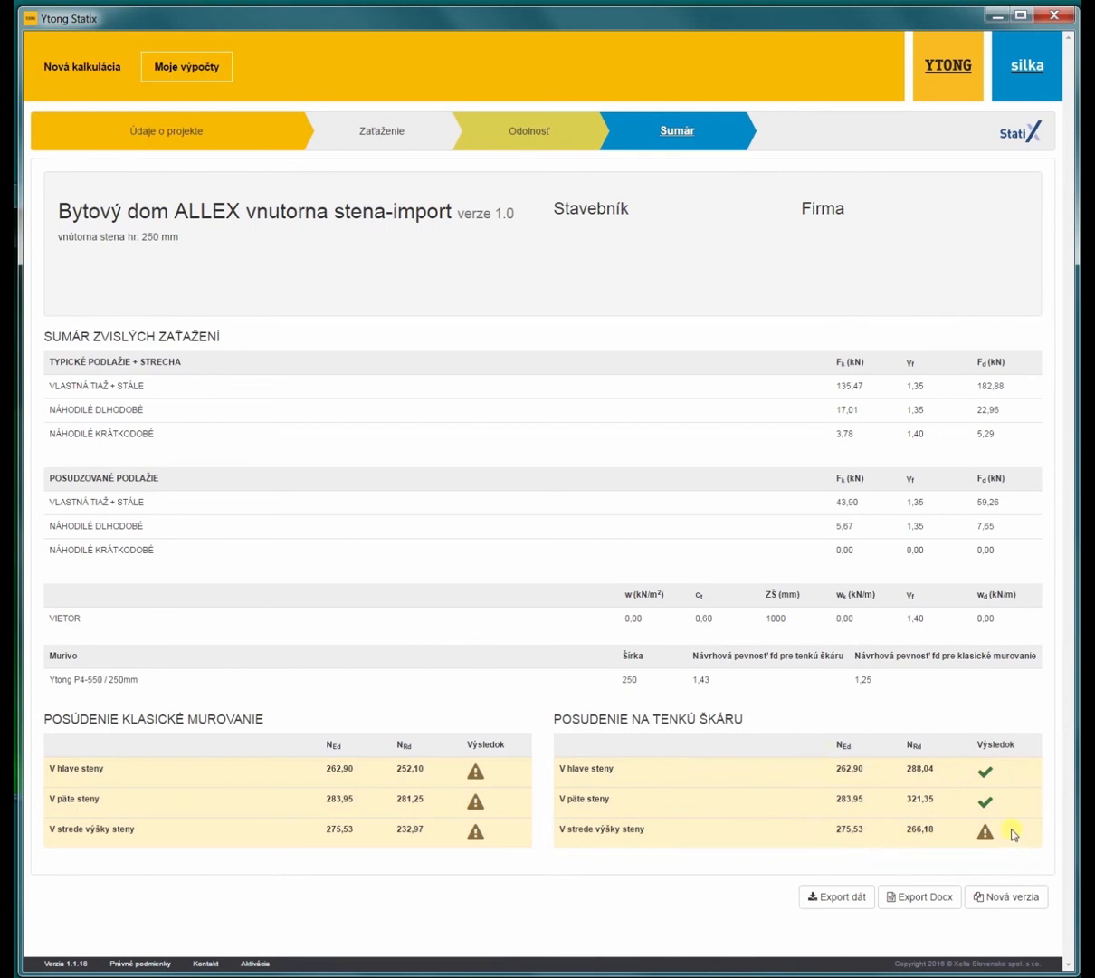
- Return to the resistance stage, change the masonry to Ytong P6-650 / 250mm, and save it
left_click(542, 133)
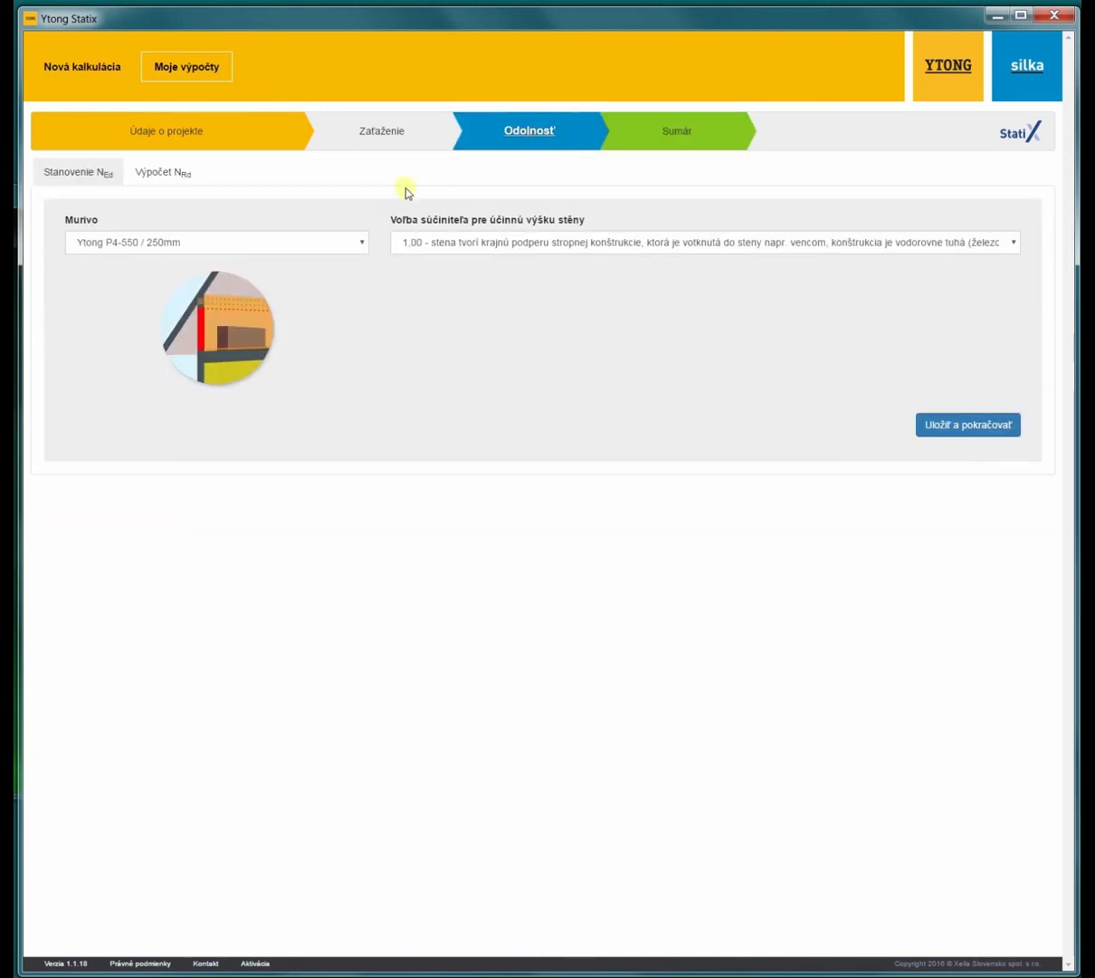
left_click(360, 244)
left_click(360, 245)
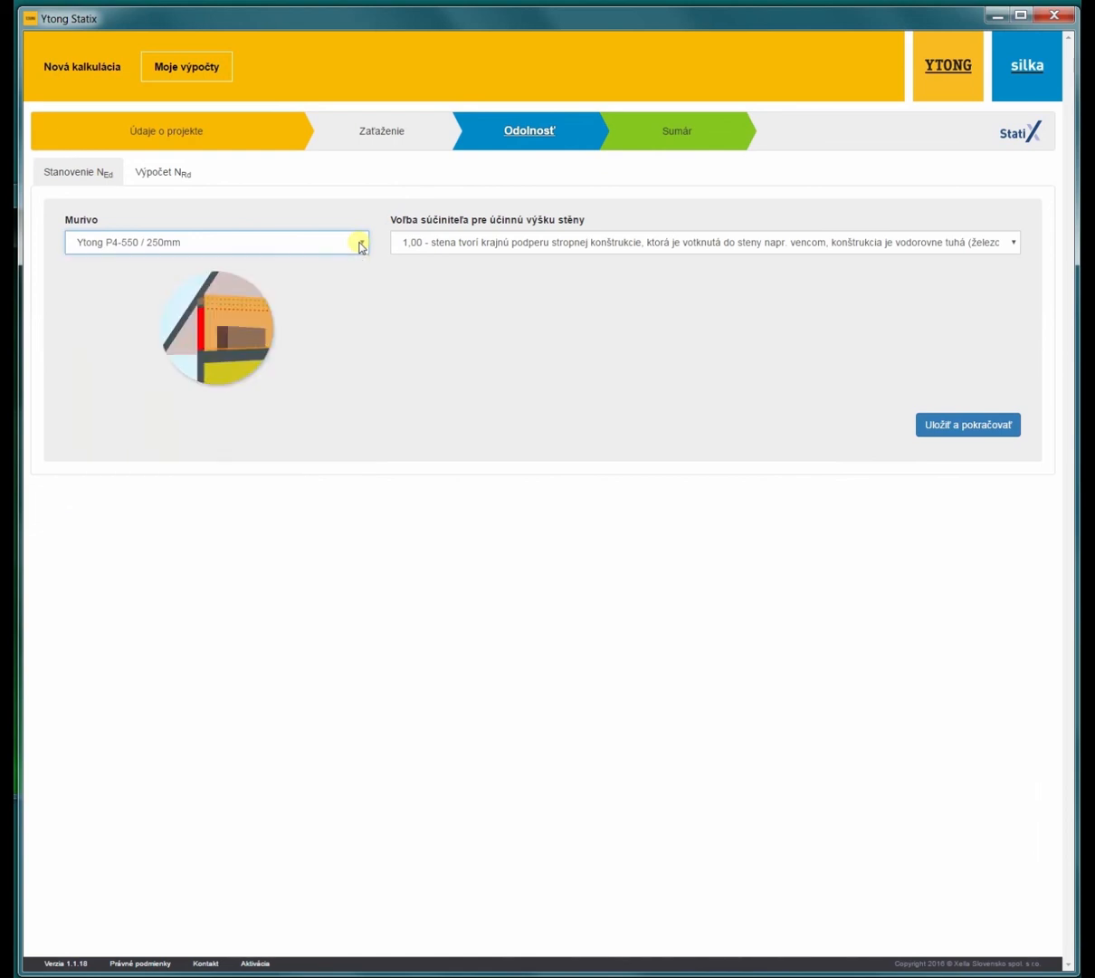
left_click(360, 244)
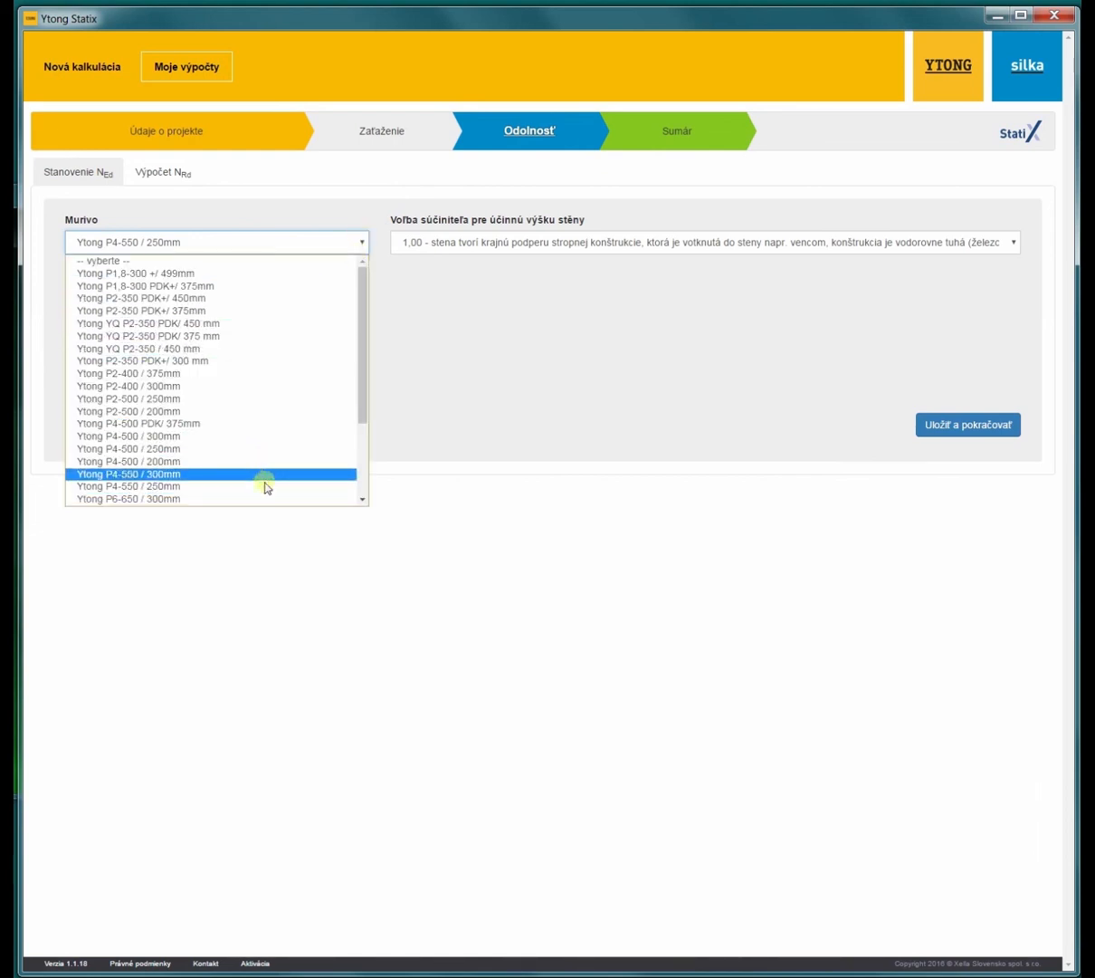
left_click_drag(360, 411, 360, 425)
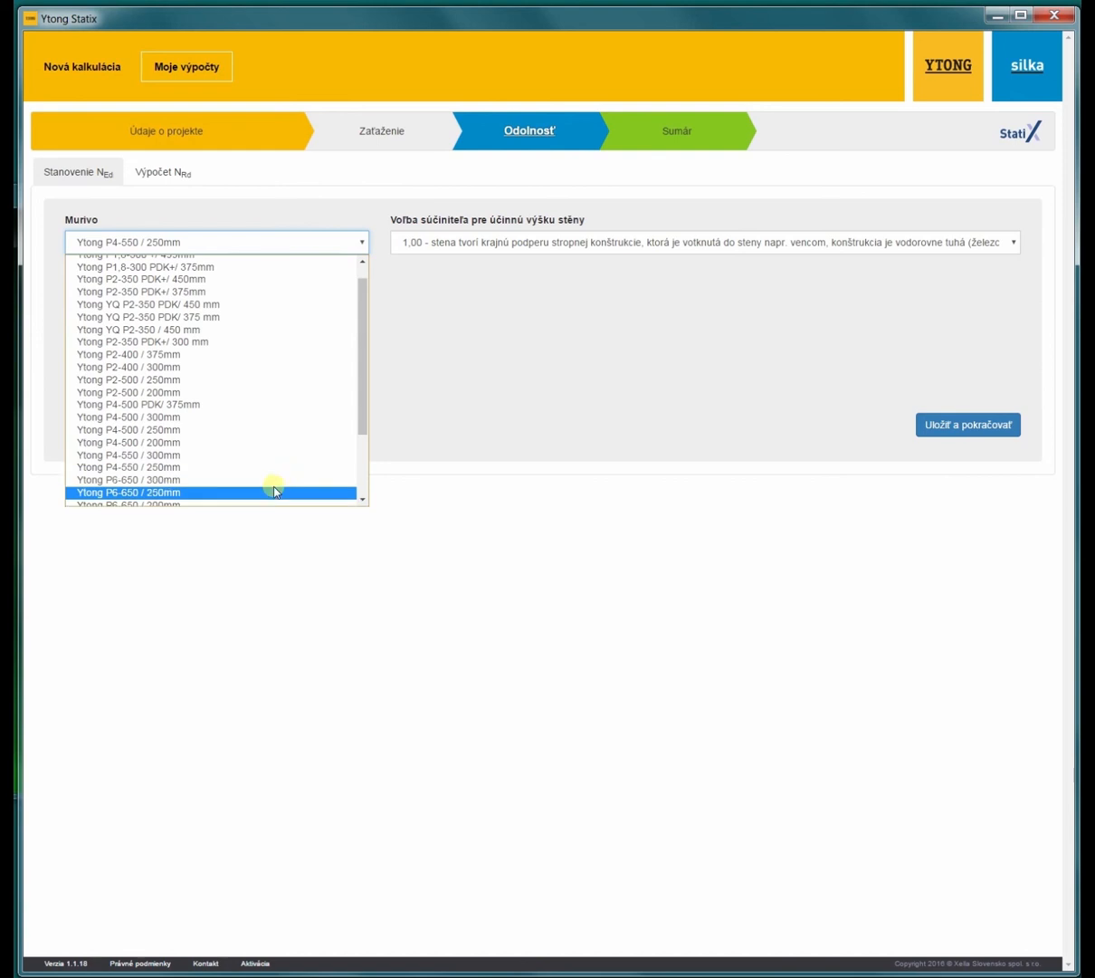
left_click(274, 492)
left_click(994, 440)
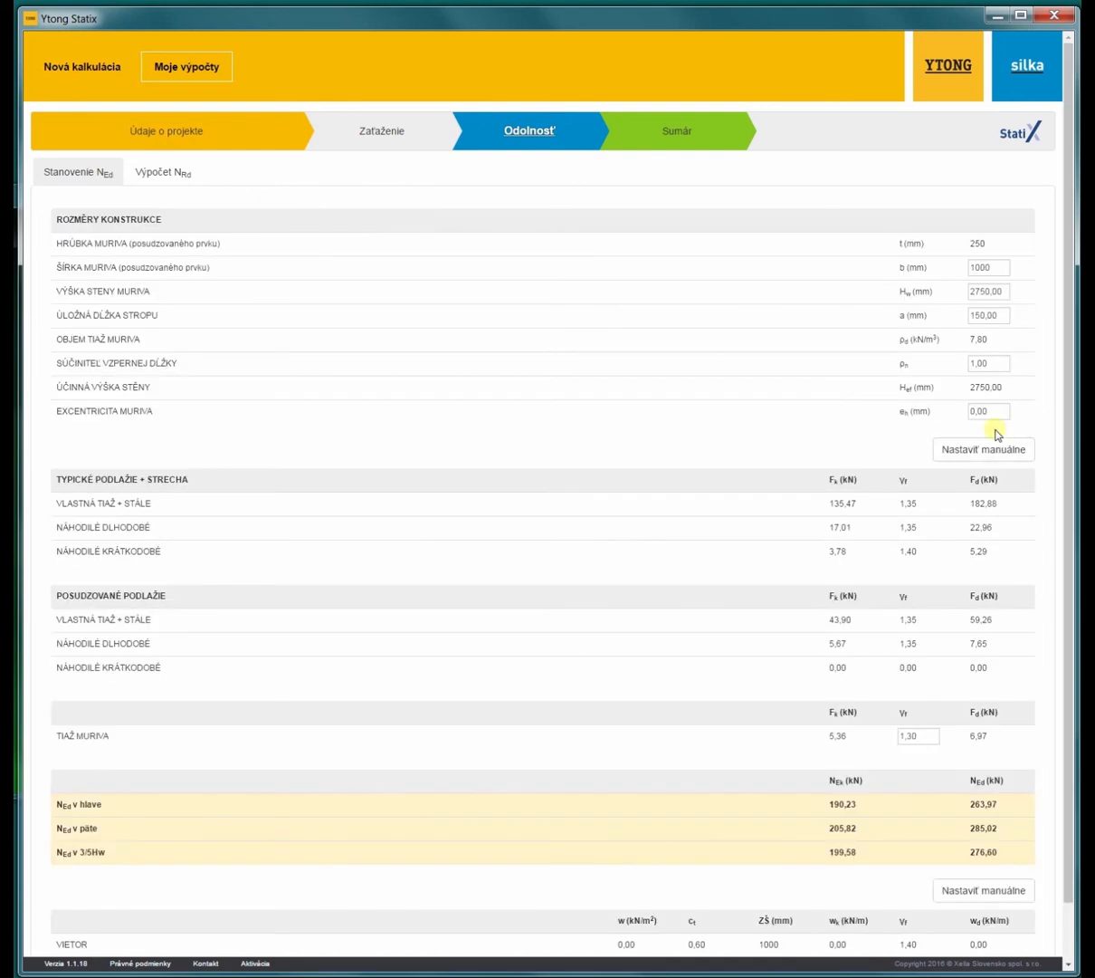
- Continue through the NEd and NRd calculations for the P6-650 masonry to the summary assessment
scroll(923, 615, "down", 1)
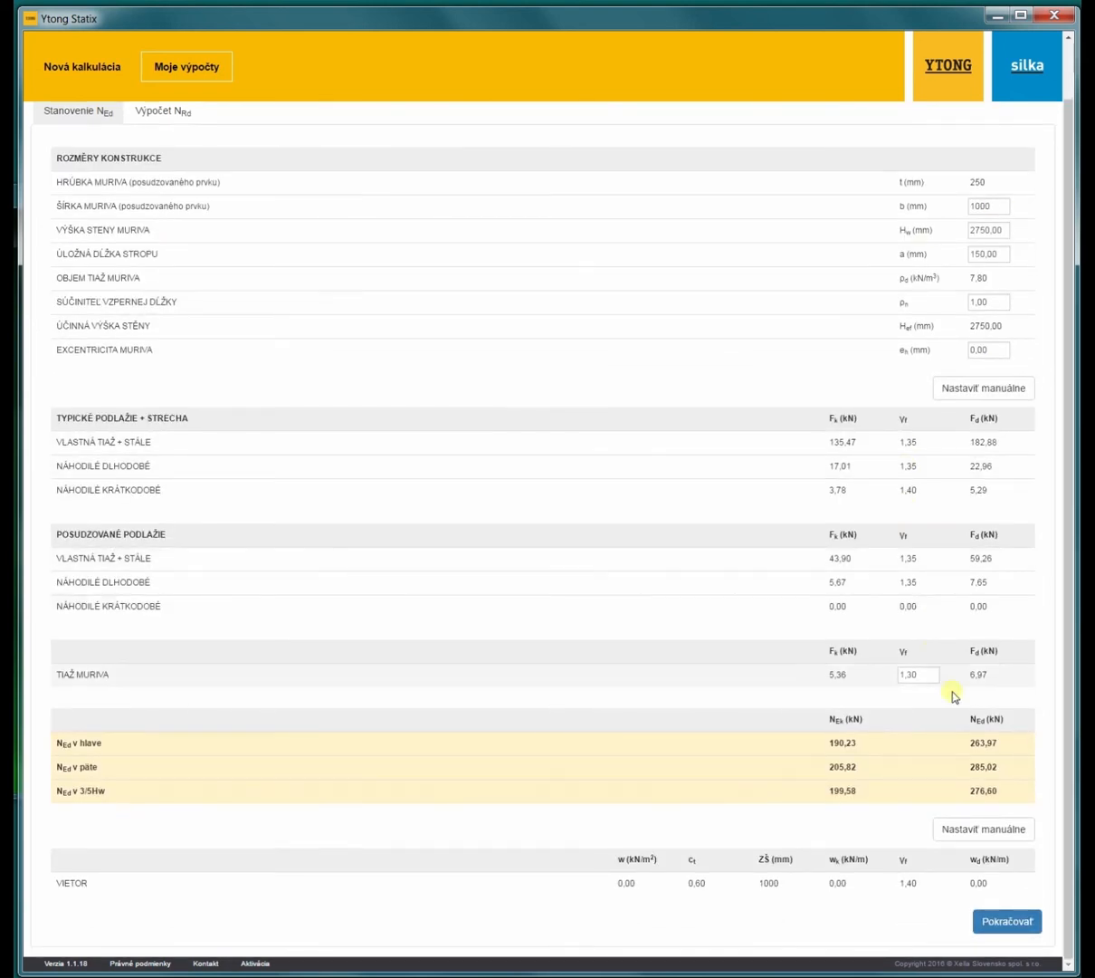
left_click(1002, 923)
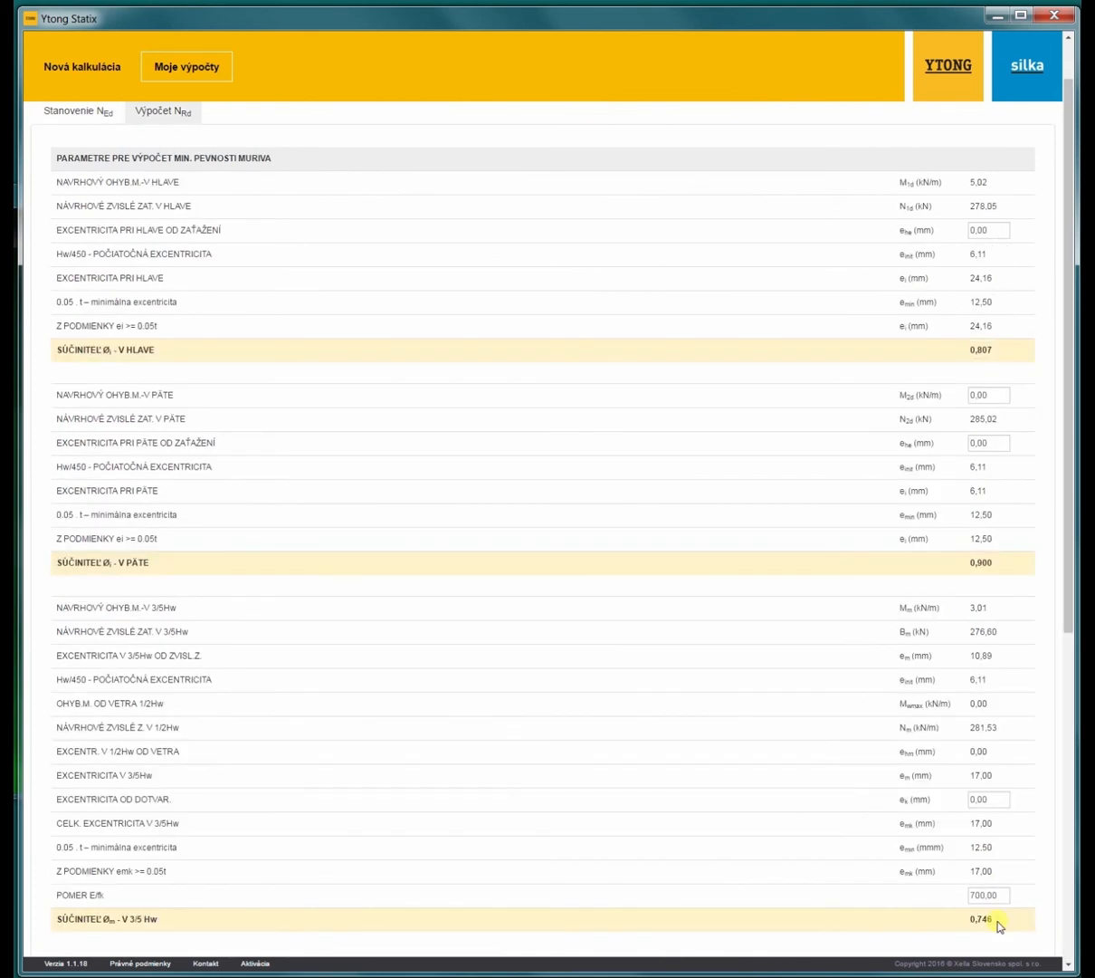
scroll(1029, 866, "down", 6)
left_click(1023, 925)
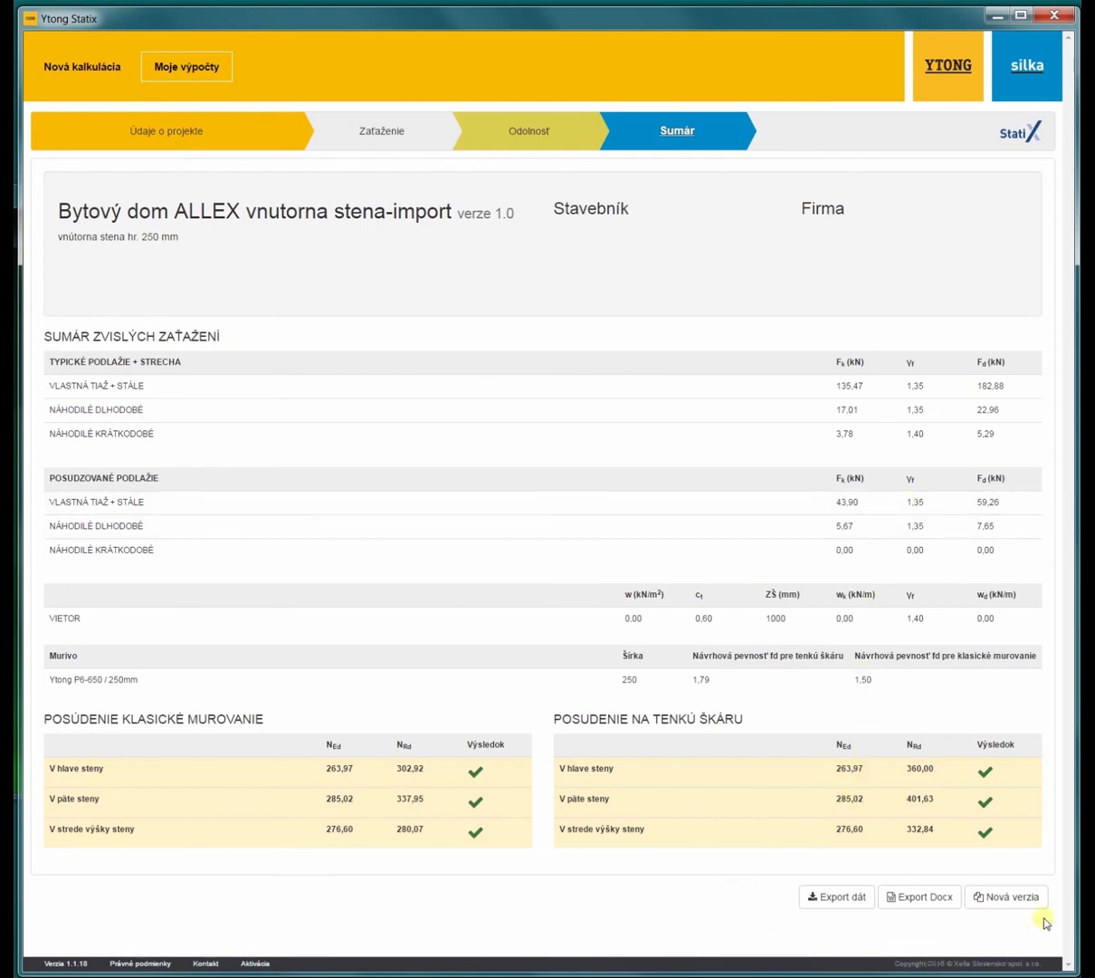
- Export the P6-650 calculation as a data file named Bytový-dom-ALLEX-vnutorna-stenaP6-650
left_click(838, 899)
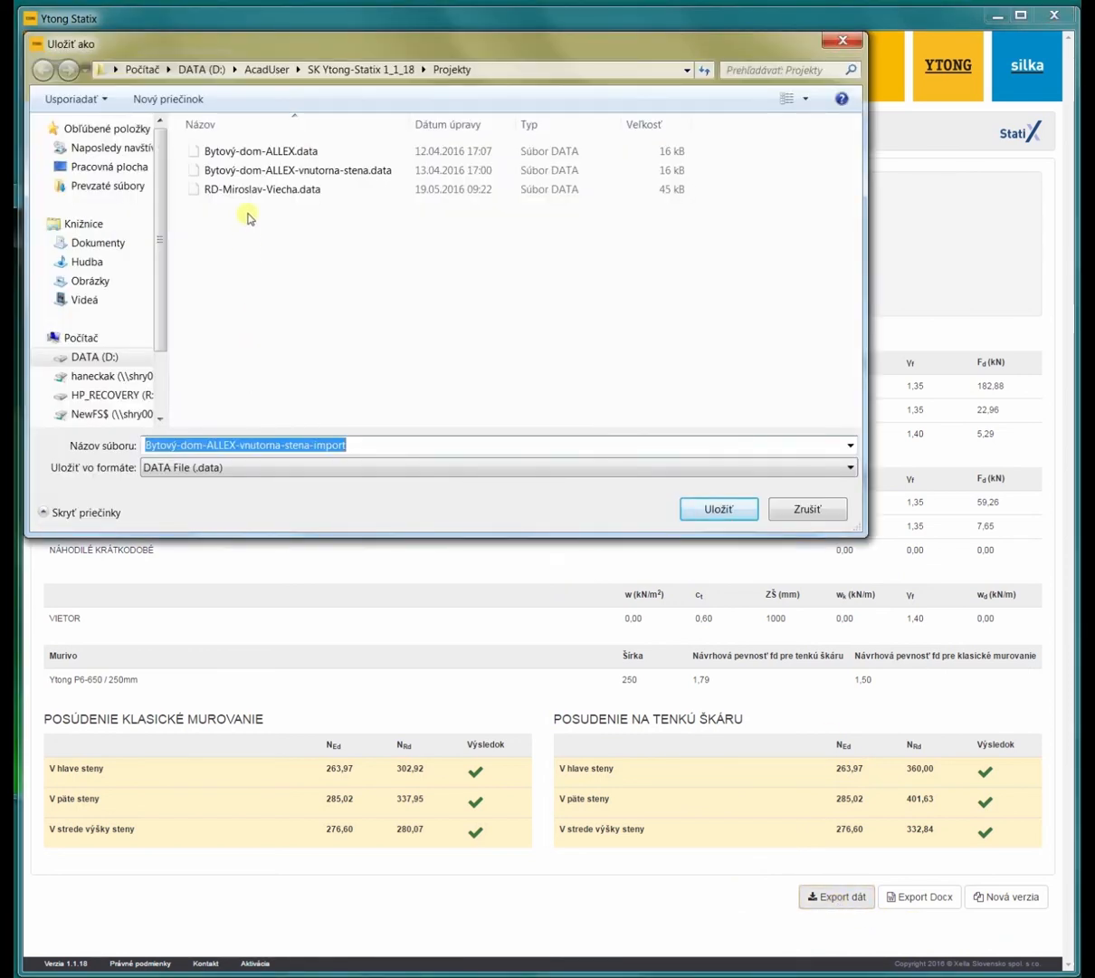
left_click(322, 445)
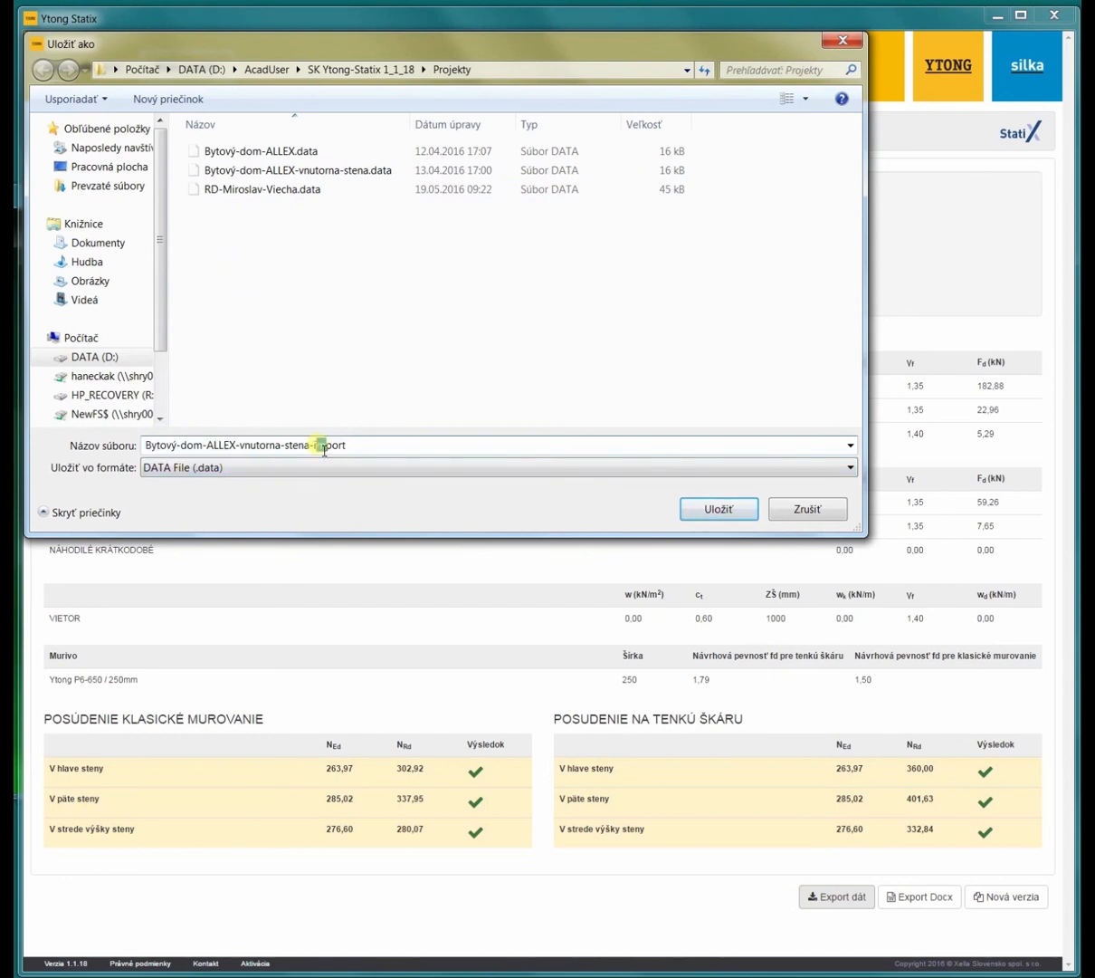
left_click_drag(309, 444, 411, 466)
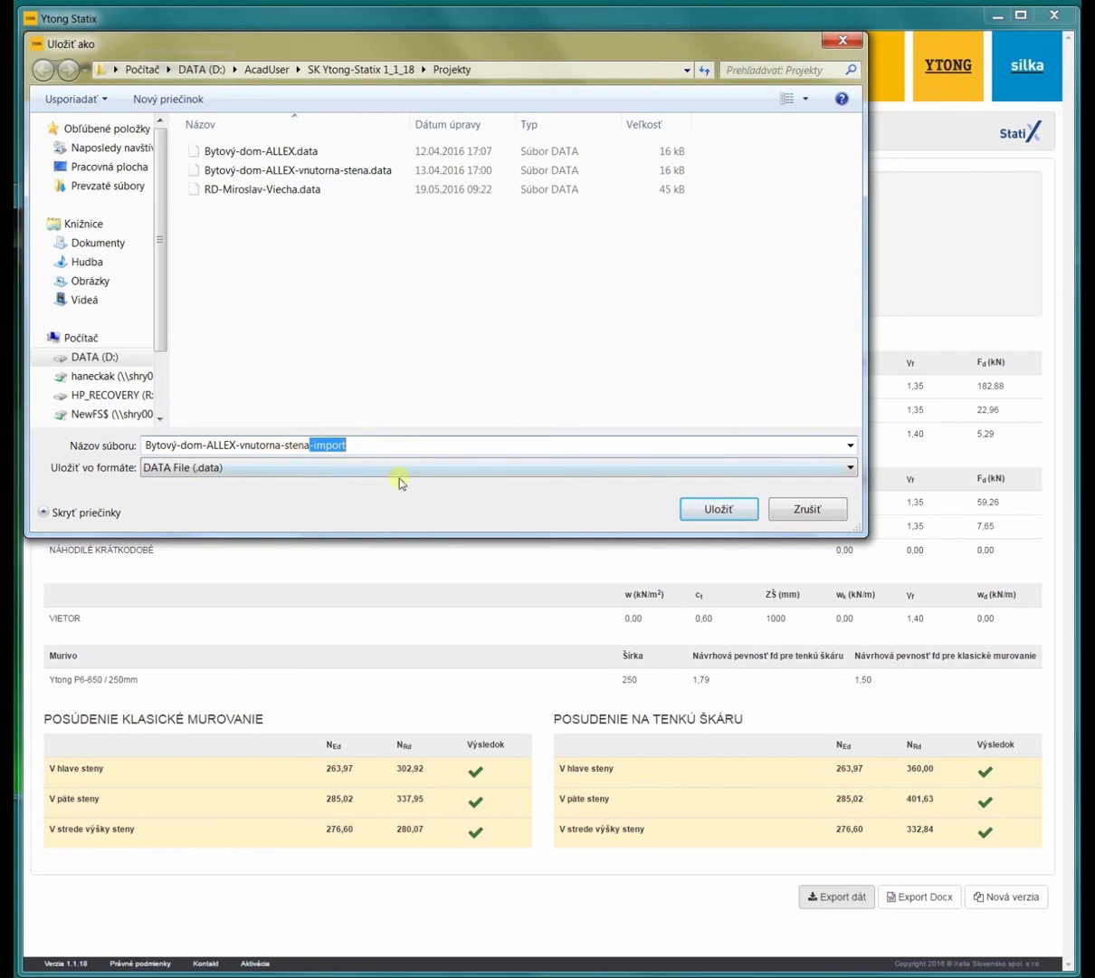
type("P6")
left_click(711, 508)
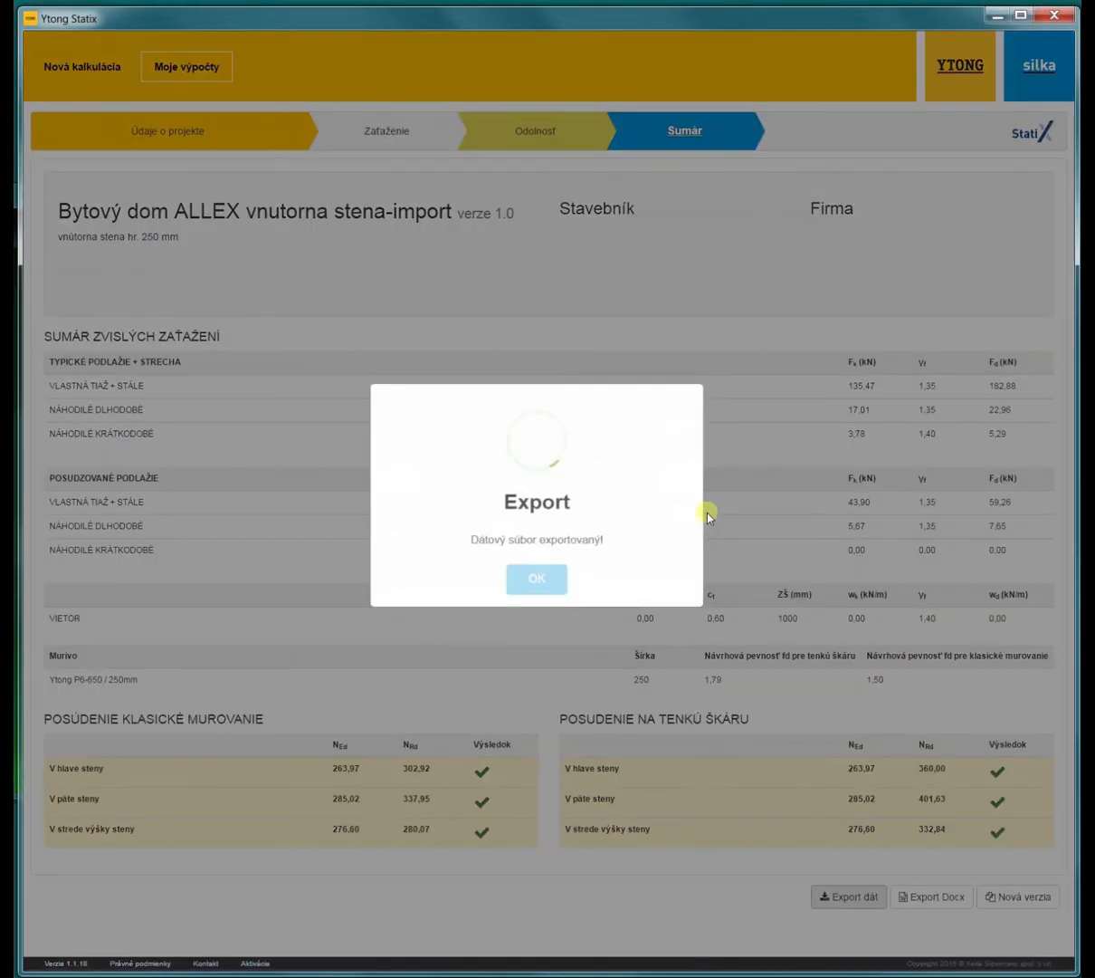
left_click(540, 584)
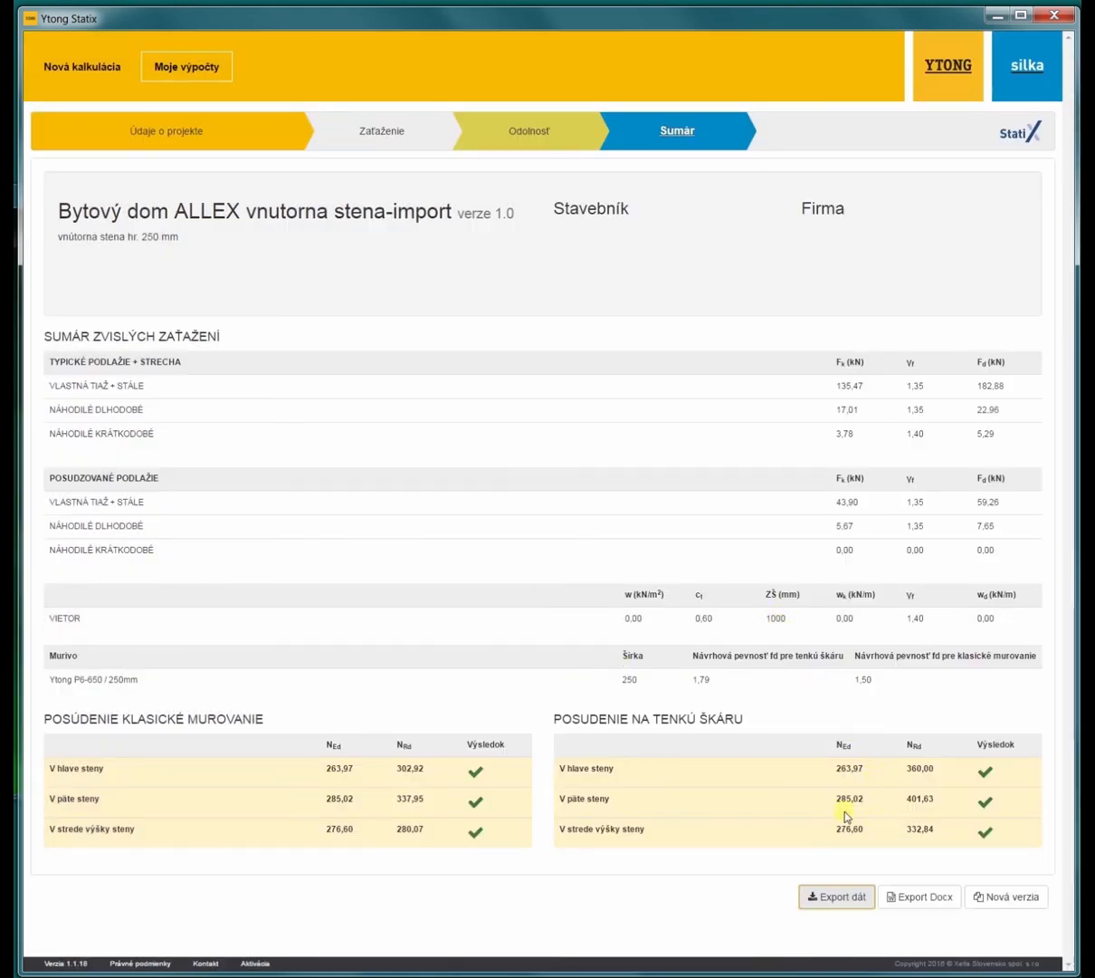
- Export the calculation report as a Word document named Bytový-dom-ALLEX-vnutorna-stenaP6-650
left_click(928, 896)
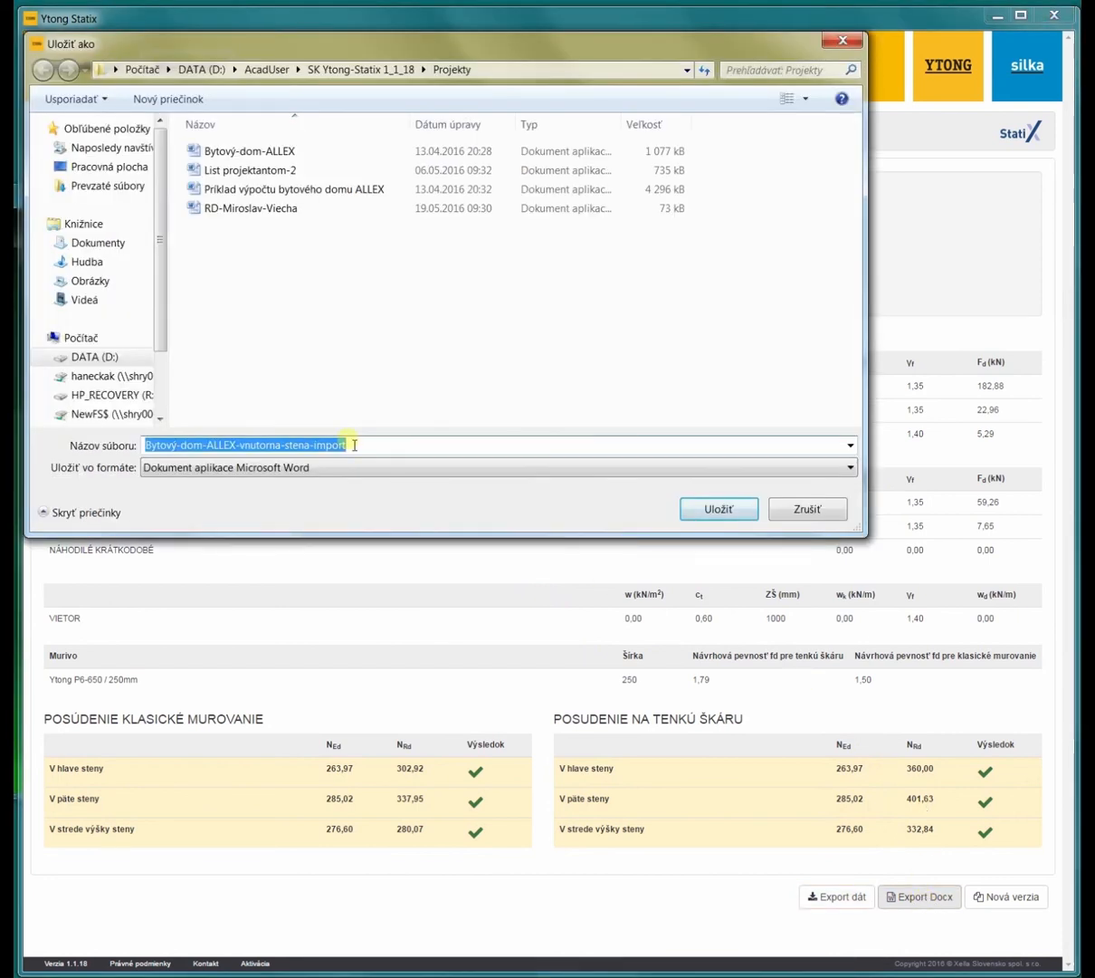
left_click_drag(311, 444, 409, 447)
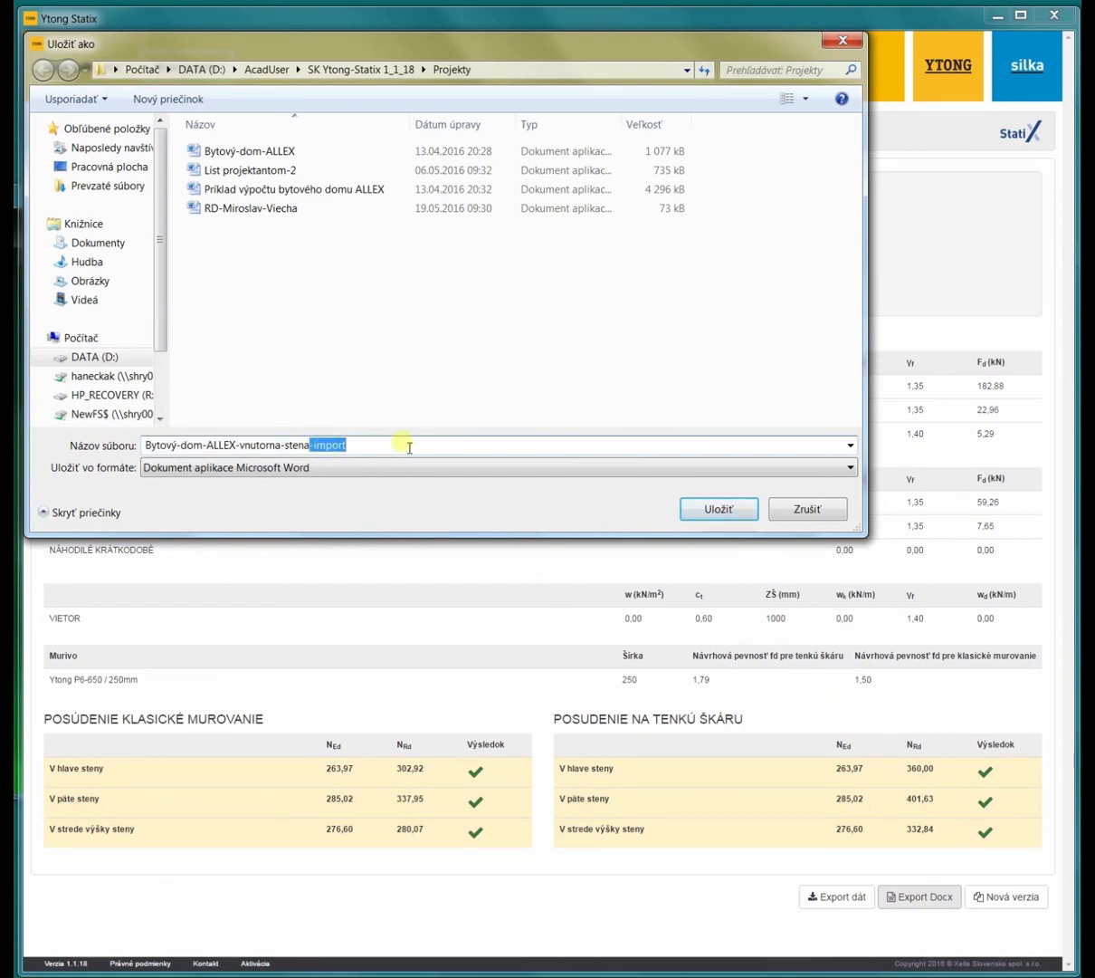
type("P6")
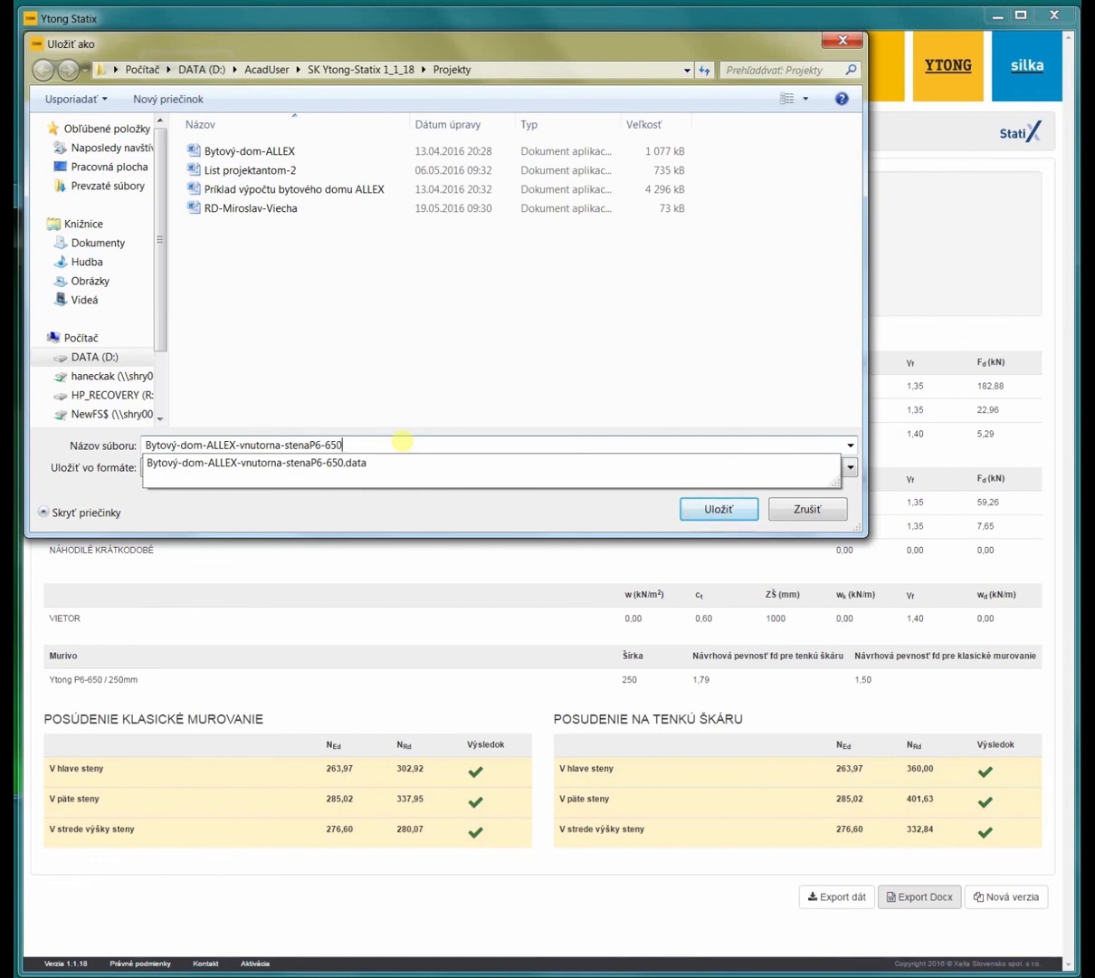
key("Return")
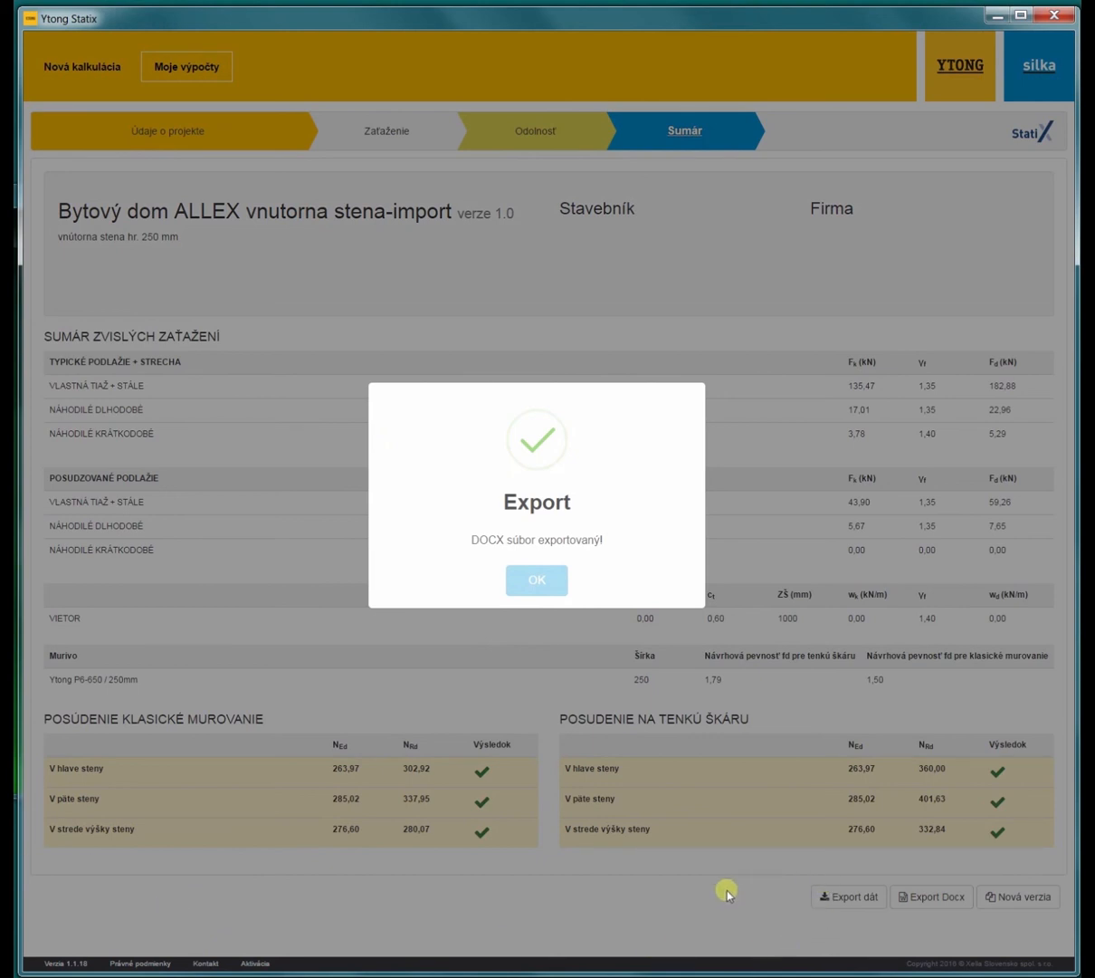
left_click(530, 586)
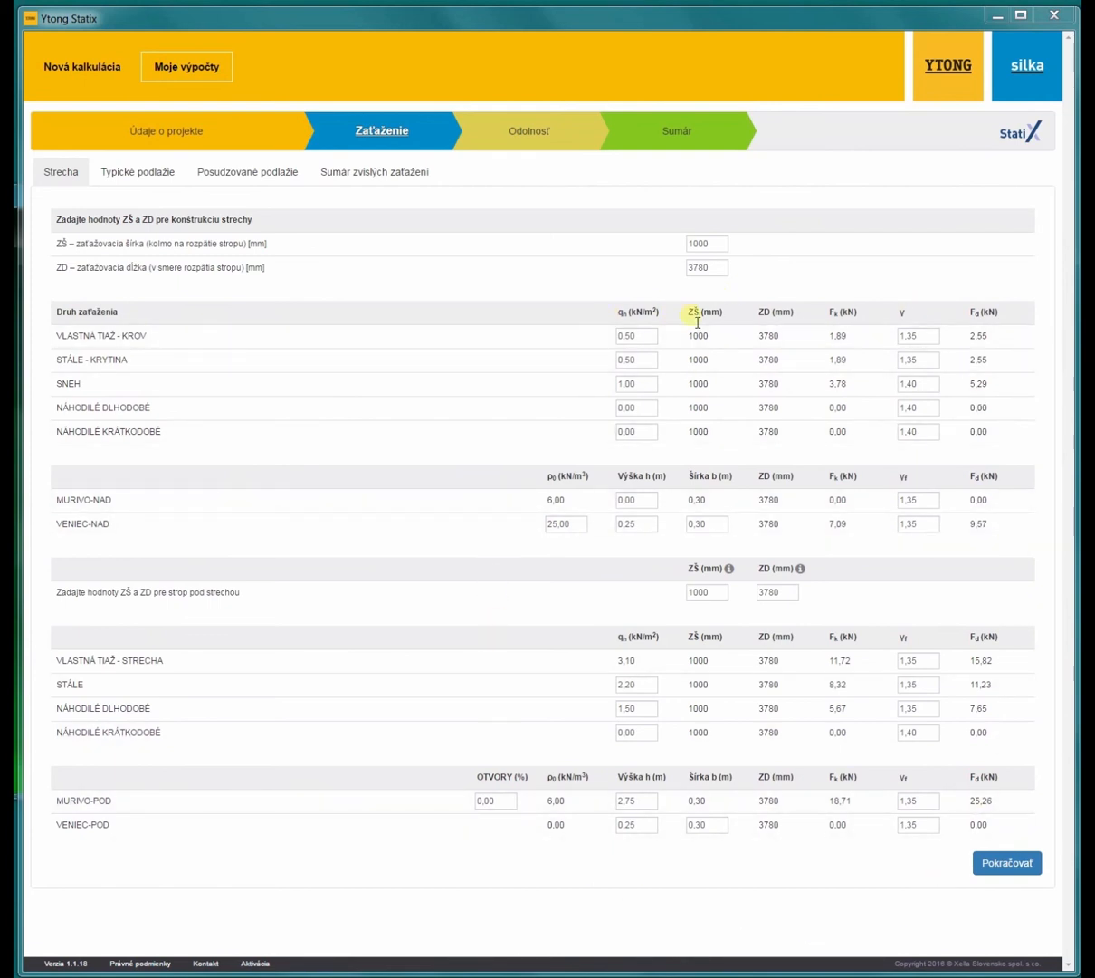
- Continue version 2.0 through the roof, typical floor, assessed floor and vertical load summary, keeping Ytong P4-500 / 300mm masonry for the typical floor
left_click(1035, 870)
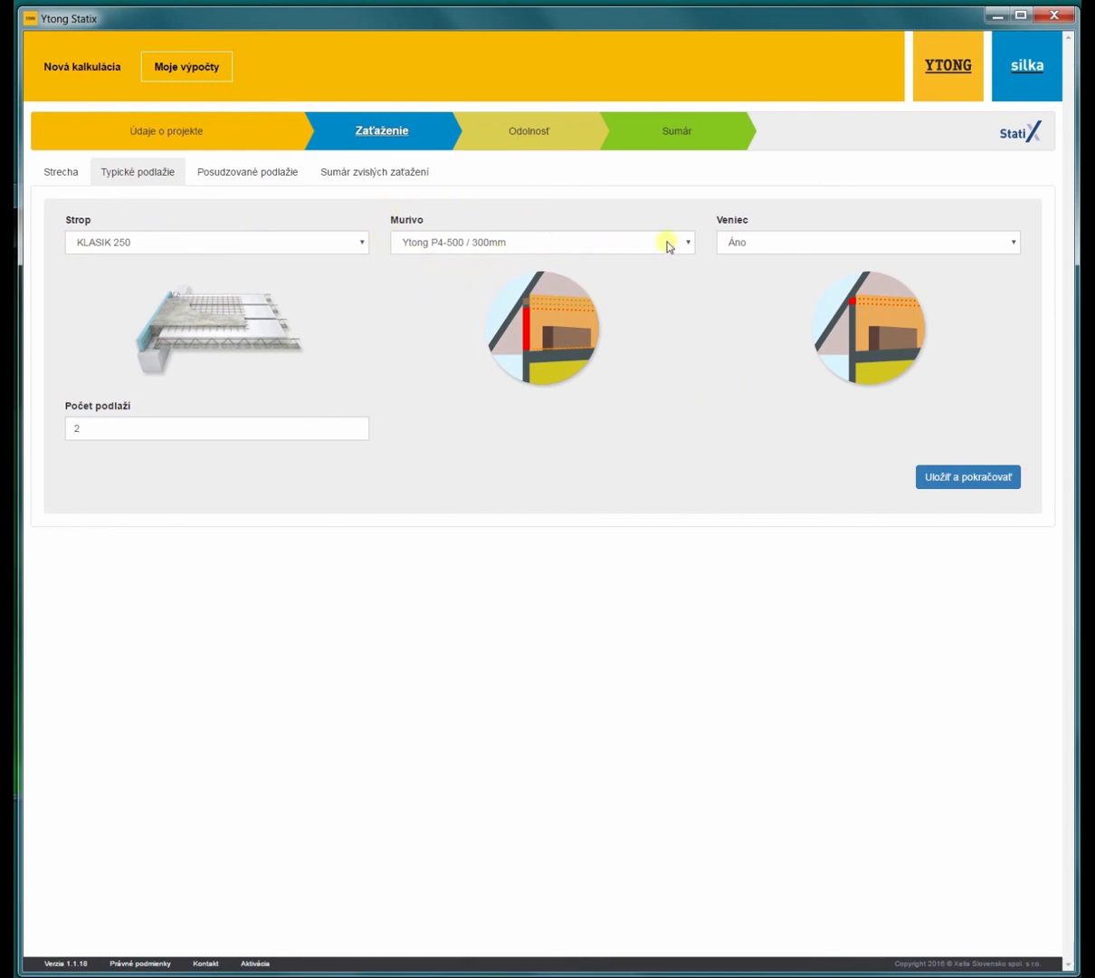
left_click(965, 485)
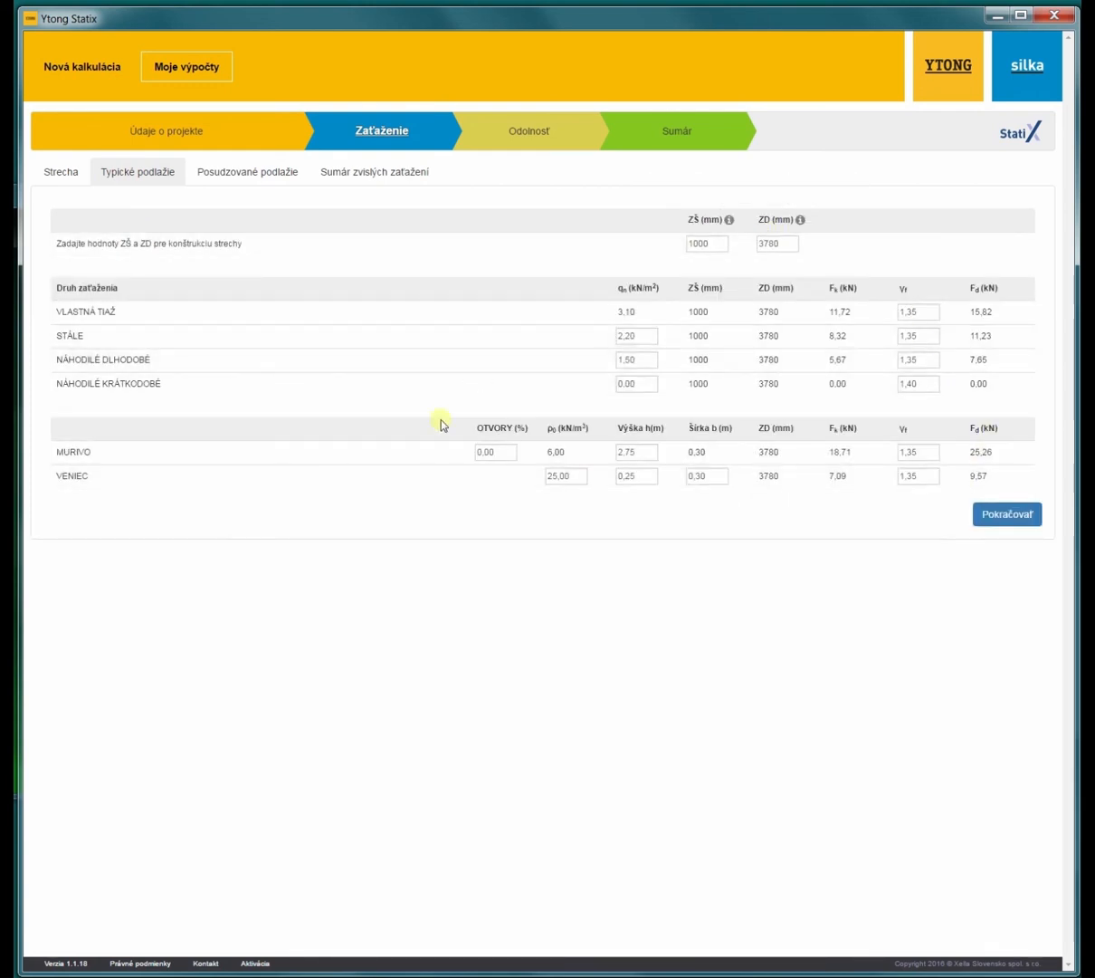
left_click(1037, 522)
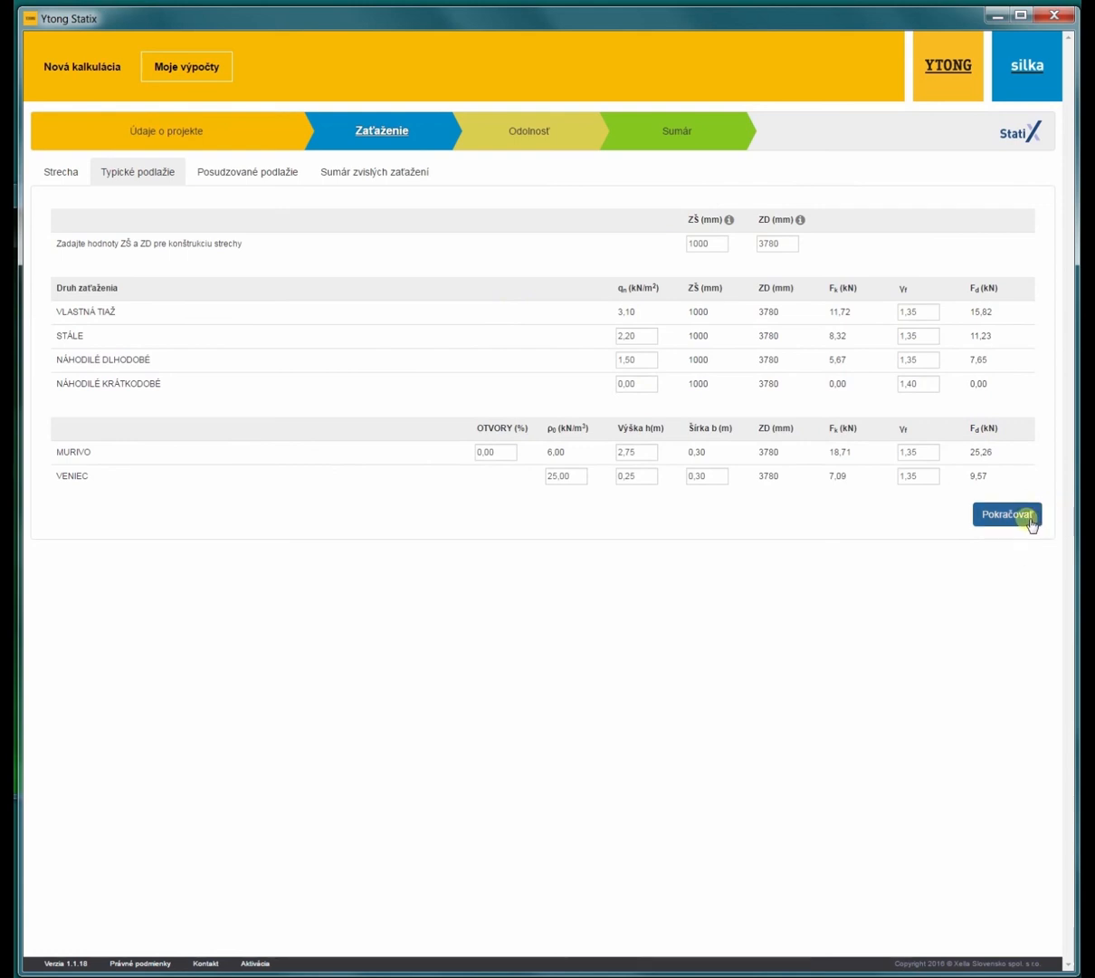
left_click(1002, 434)
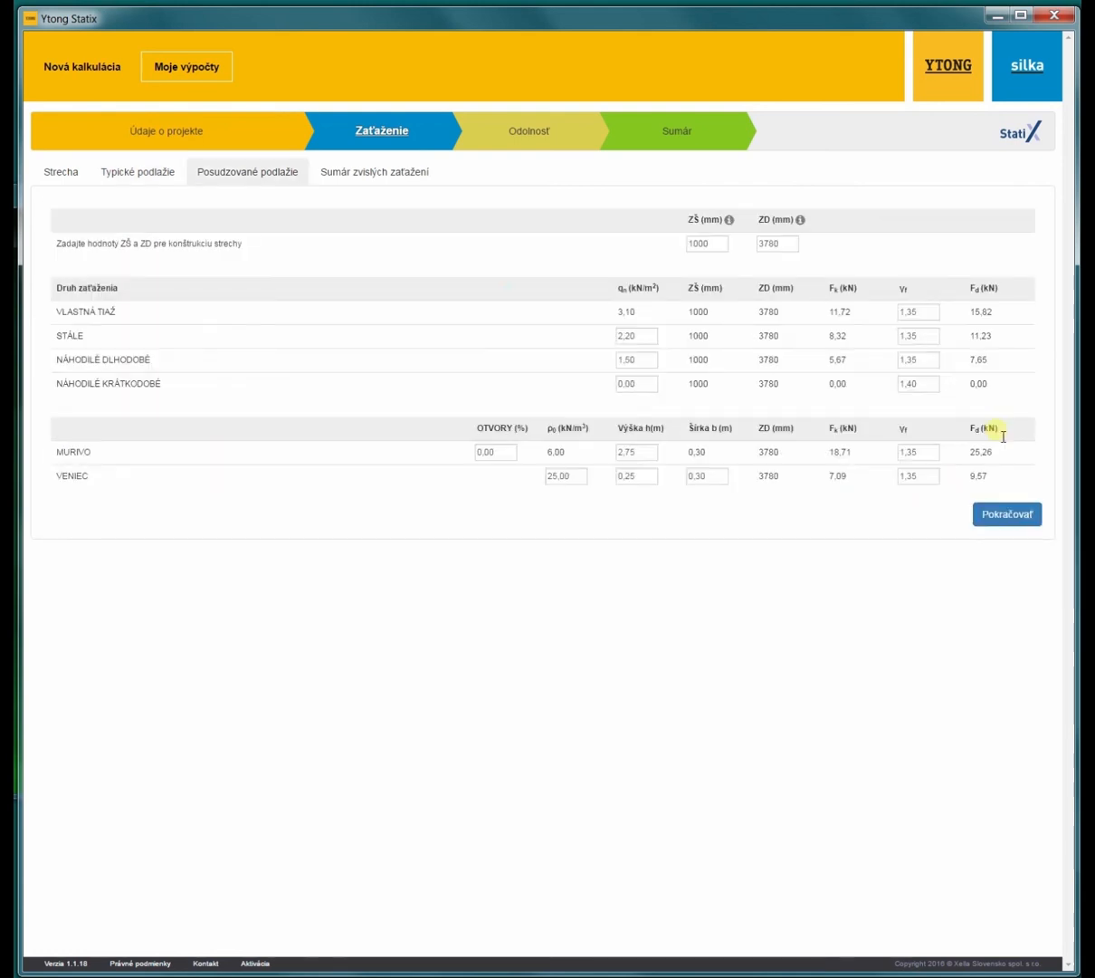
left_click(998, 520)
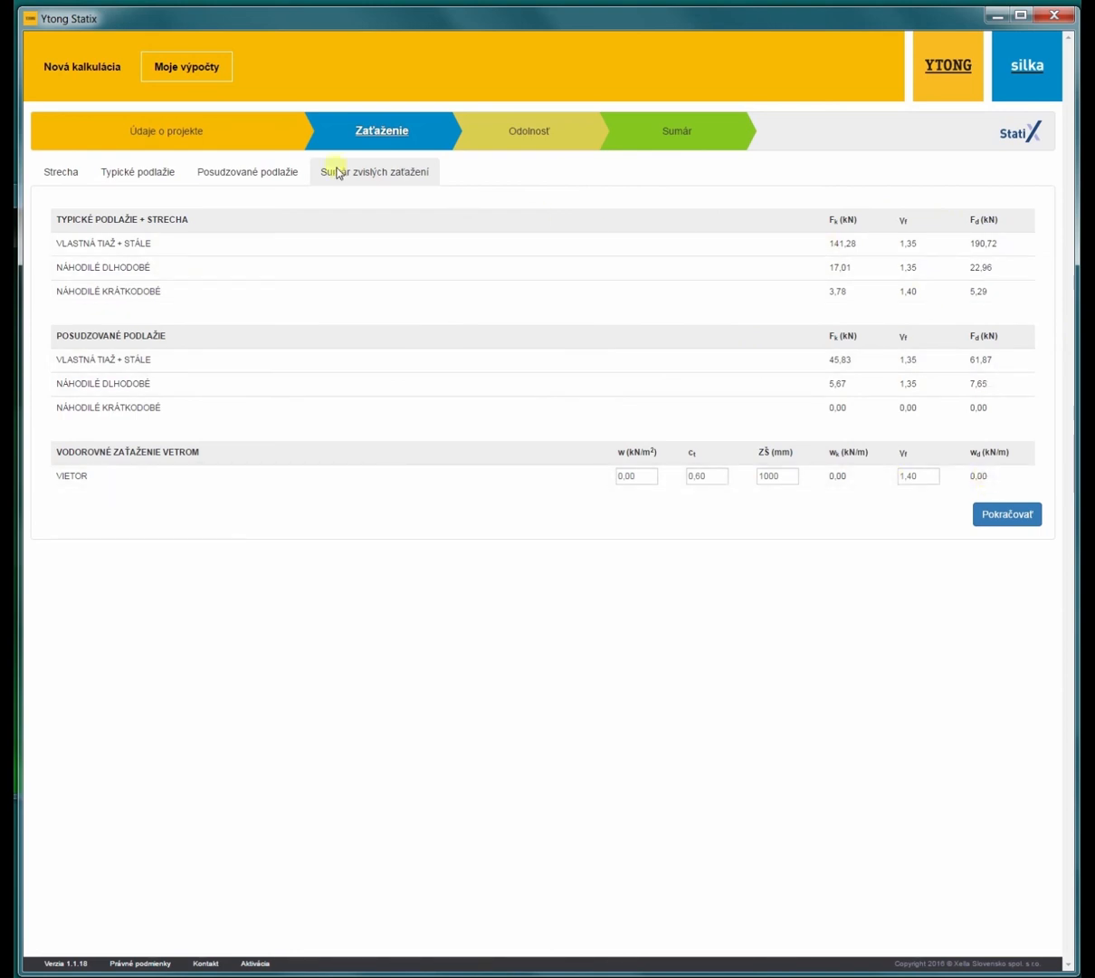
left_click(1005, 514)
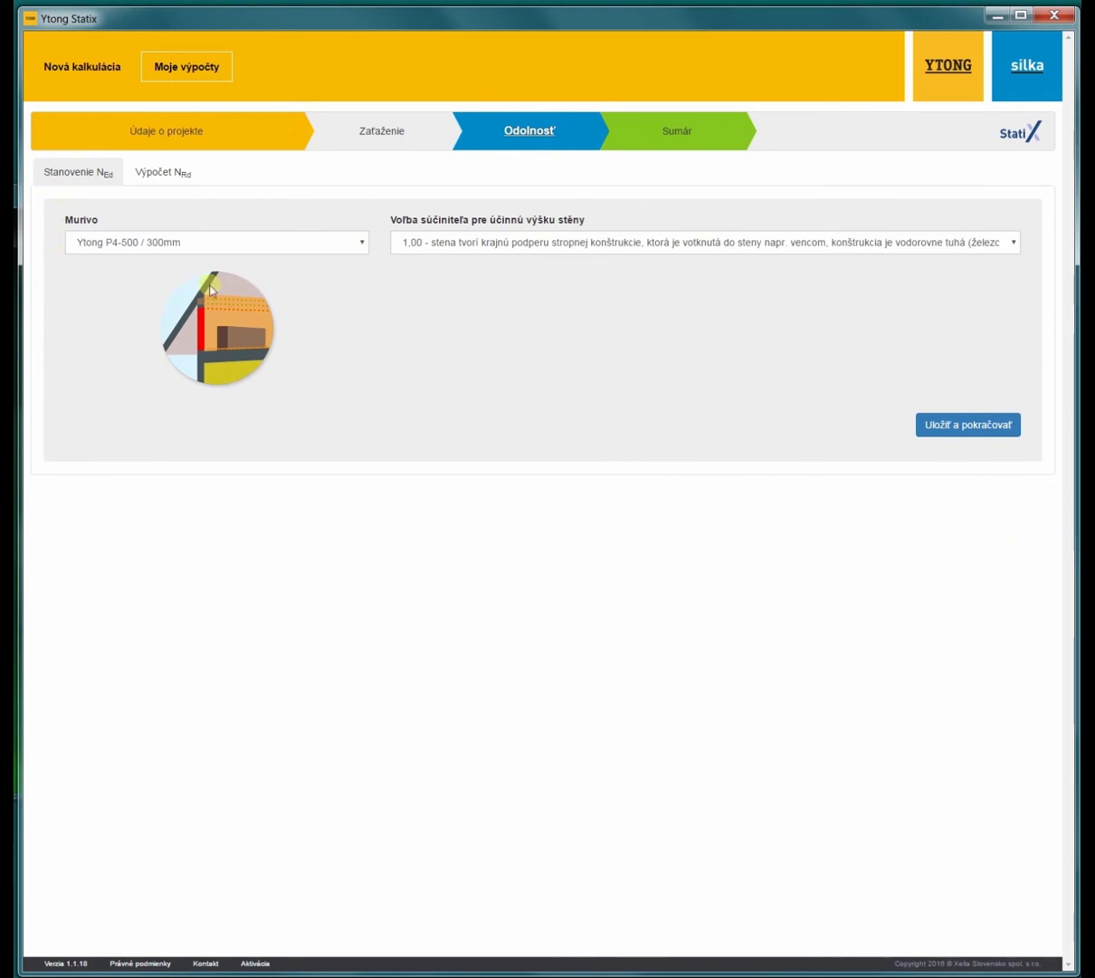
- Save Ytong P4-500 / 300mm with height coefficient 1,00 for the resistance, and continue through the NEd and NRd calculations to the summary
left_click(983, 431)
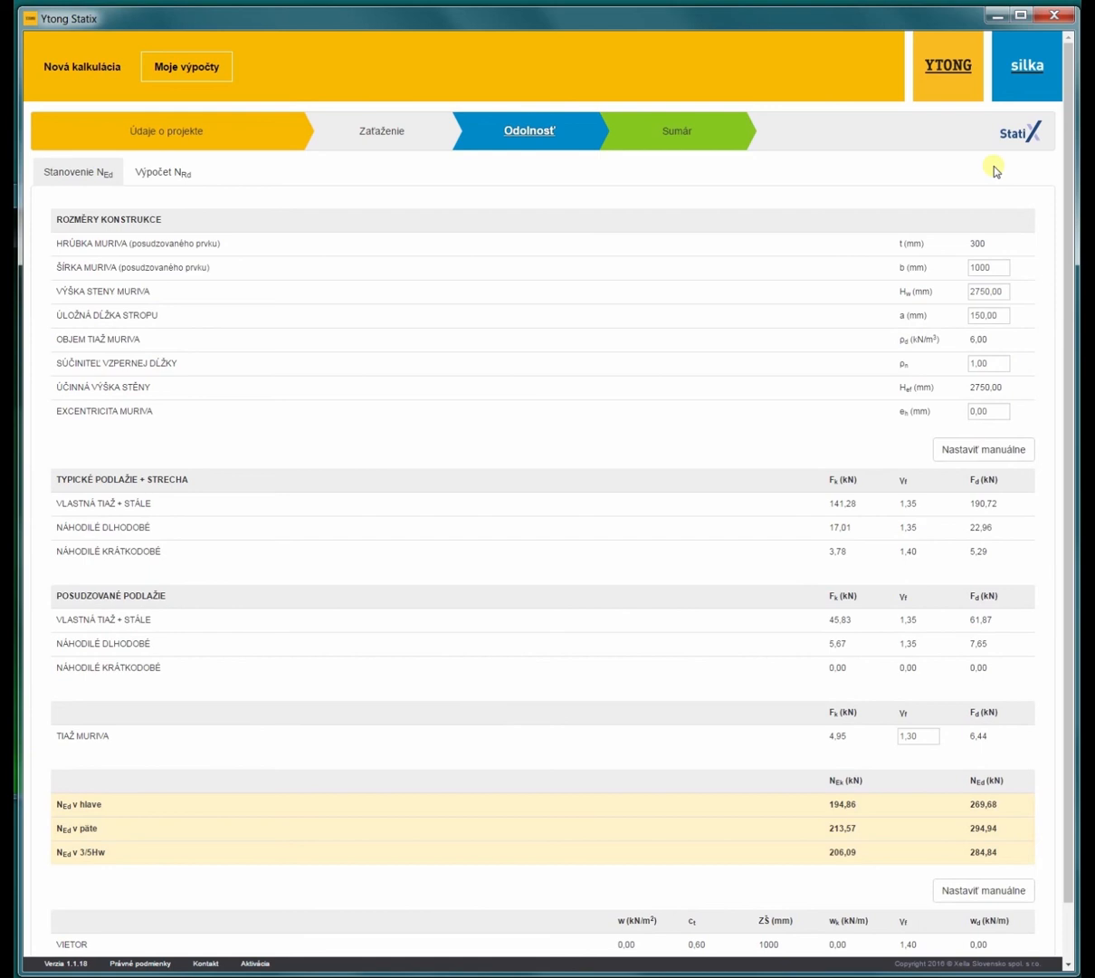
scroll(1012, 232, "down", 1)
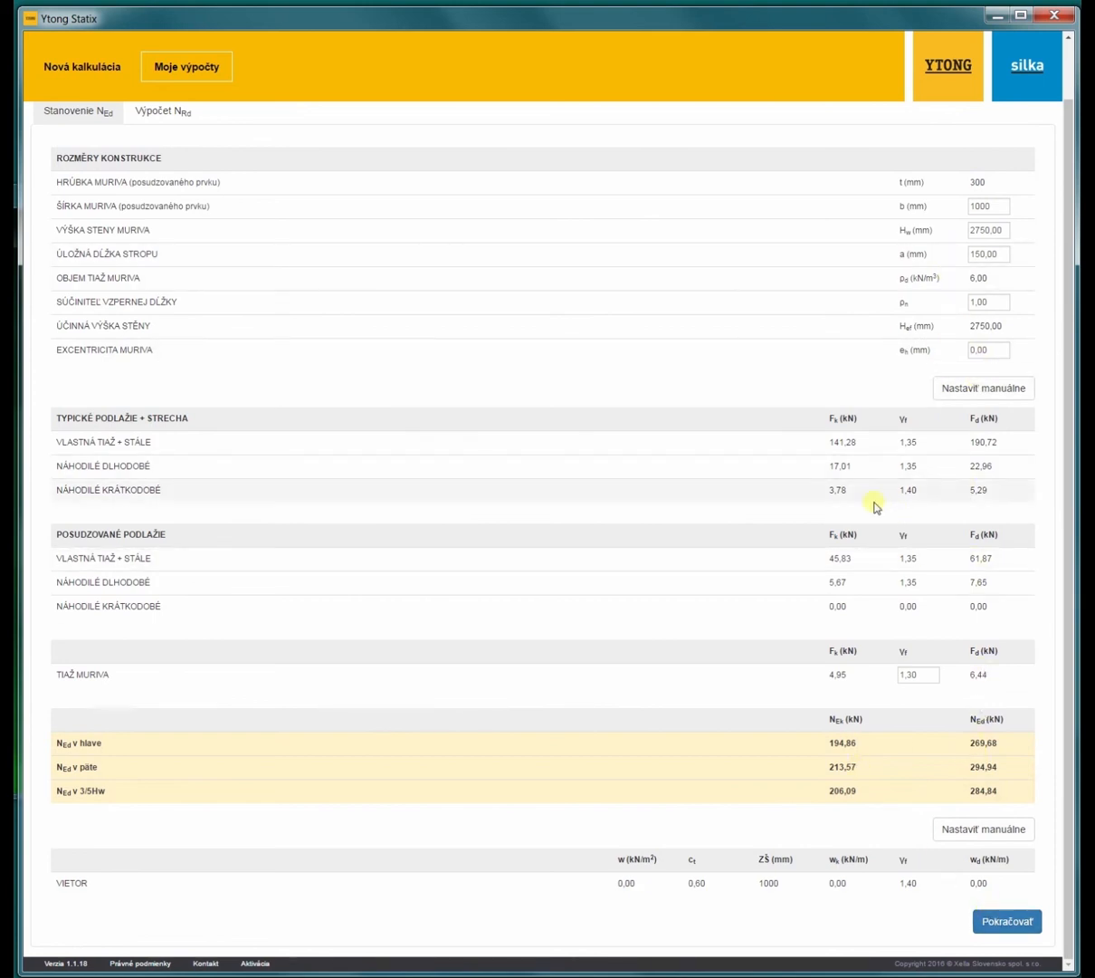
left_click(1011, 922)
scroll(1051, 734, "down", 6)
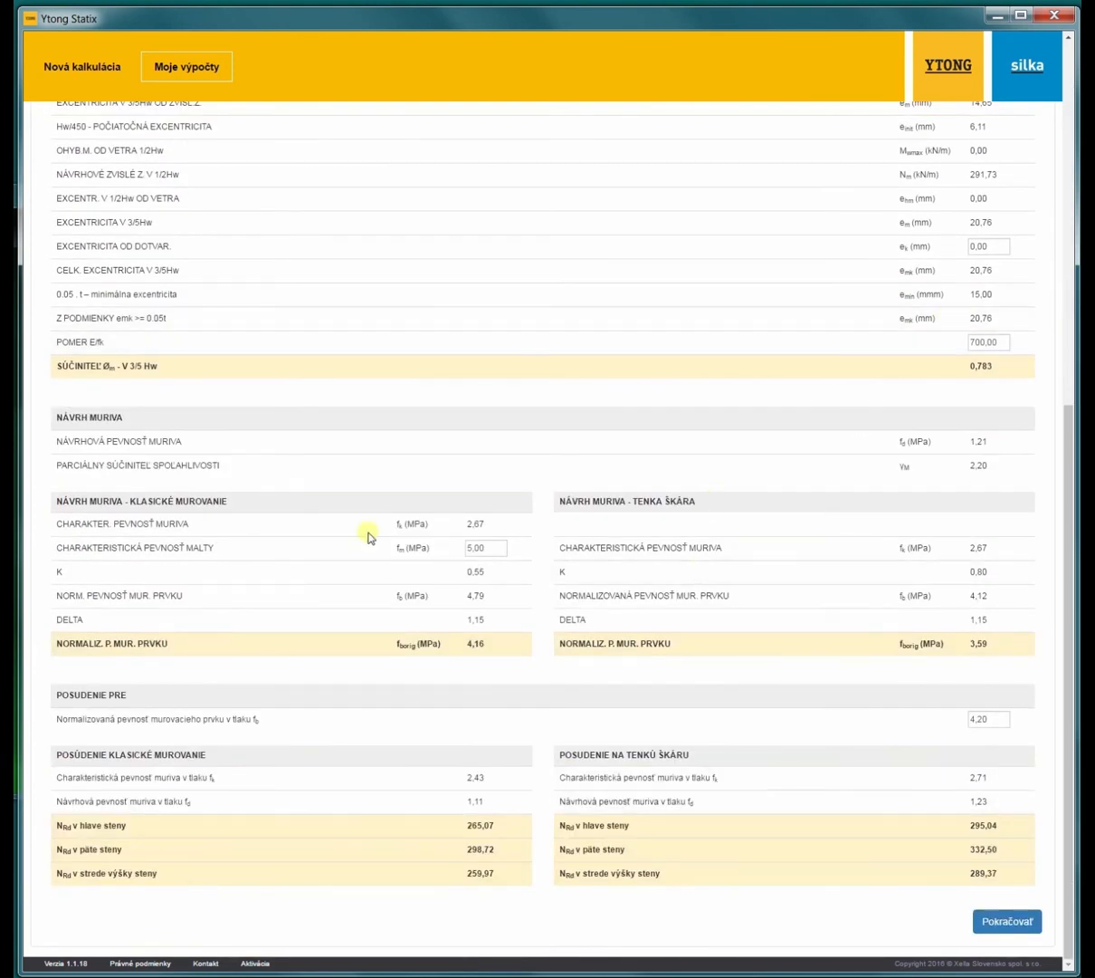
left_click(1021, 921)
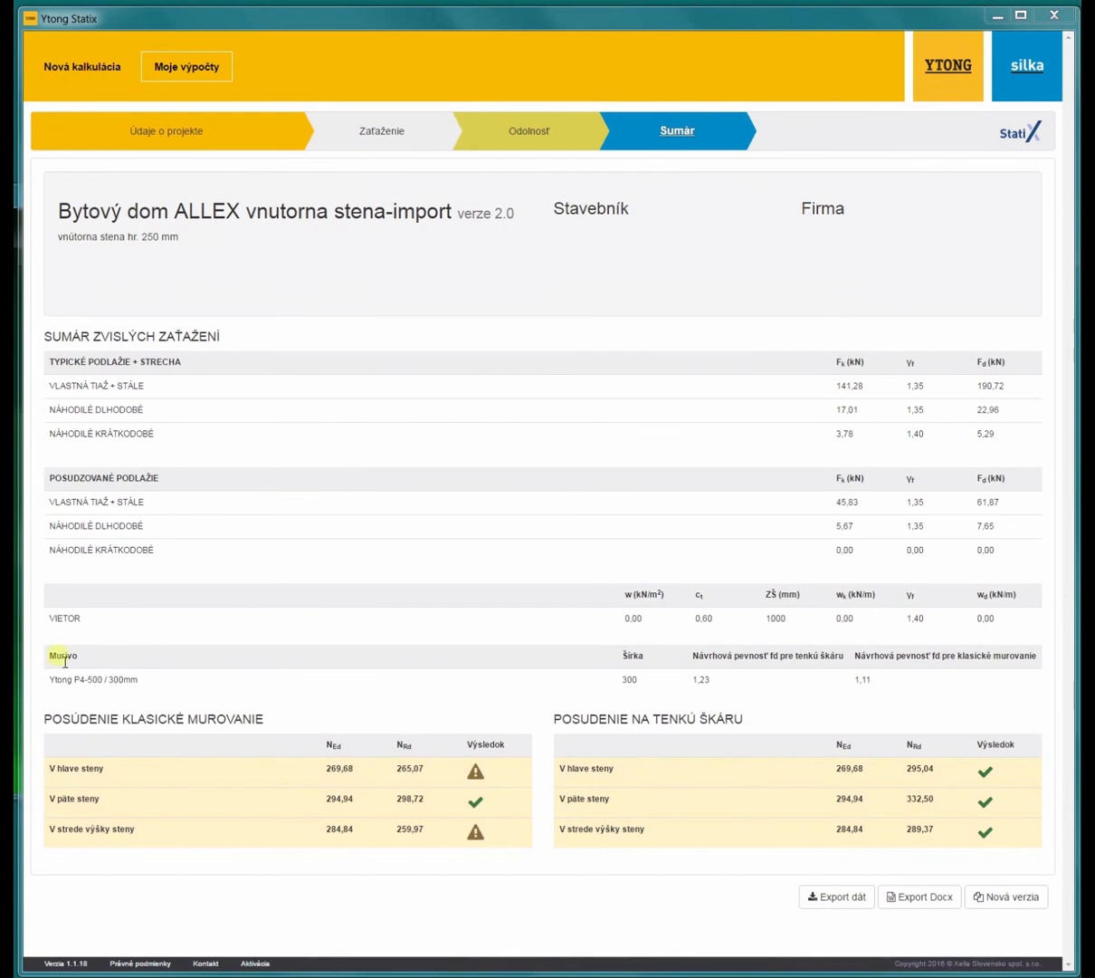
- Review the project data, load and resistance stages of version 2.0, and return to its summary
left_click(172, 132)
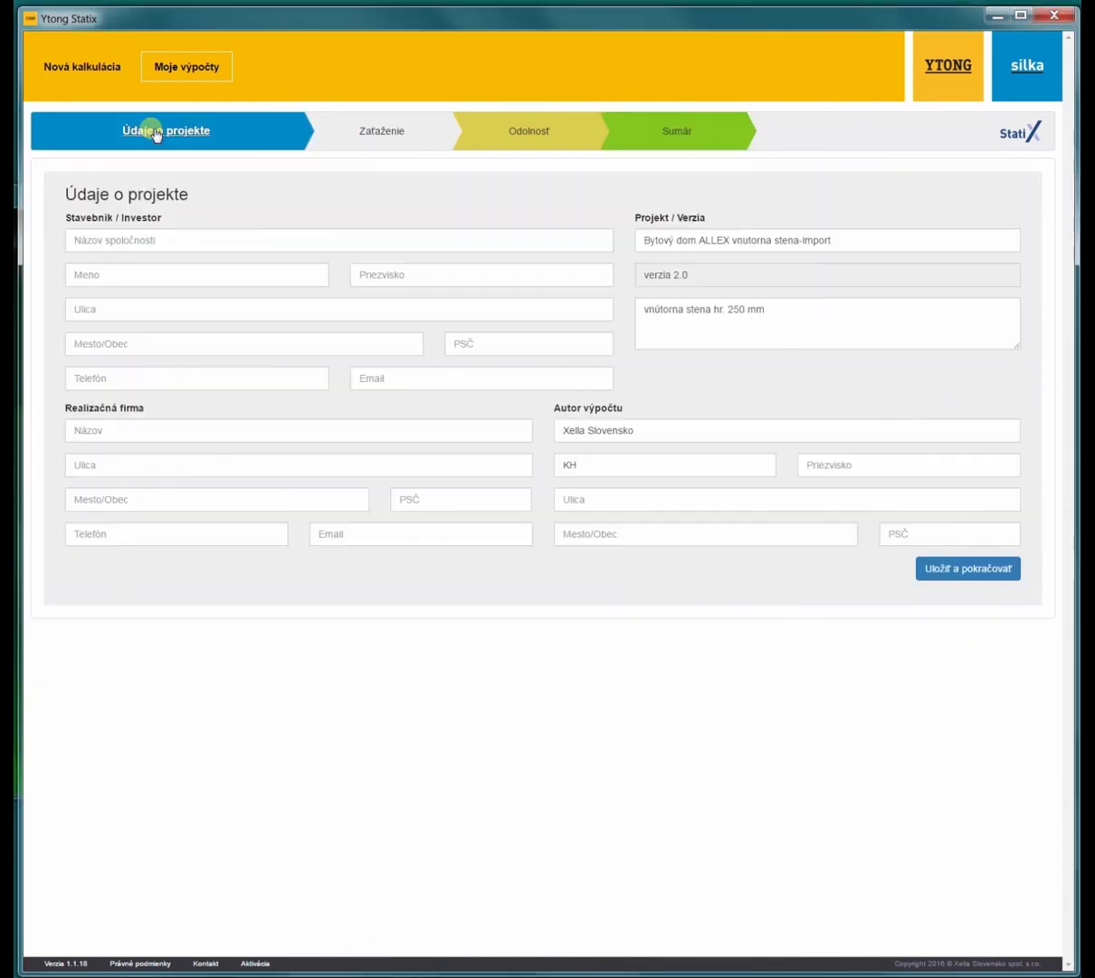
left_click(383, 135)
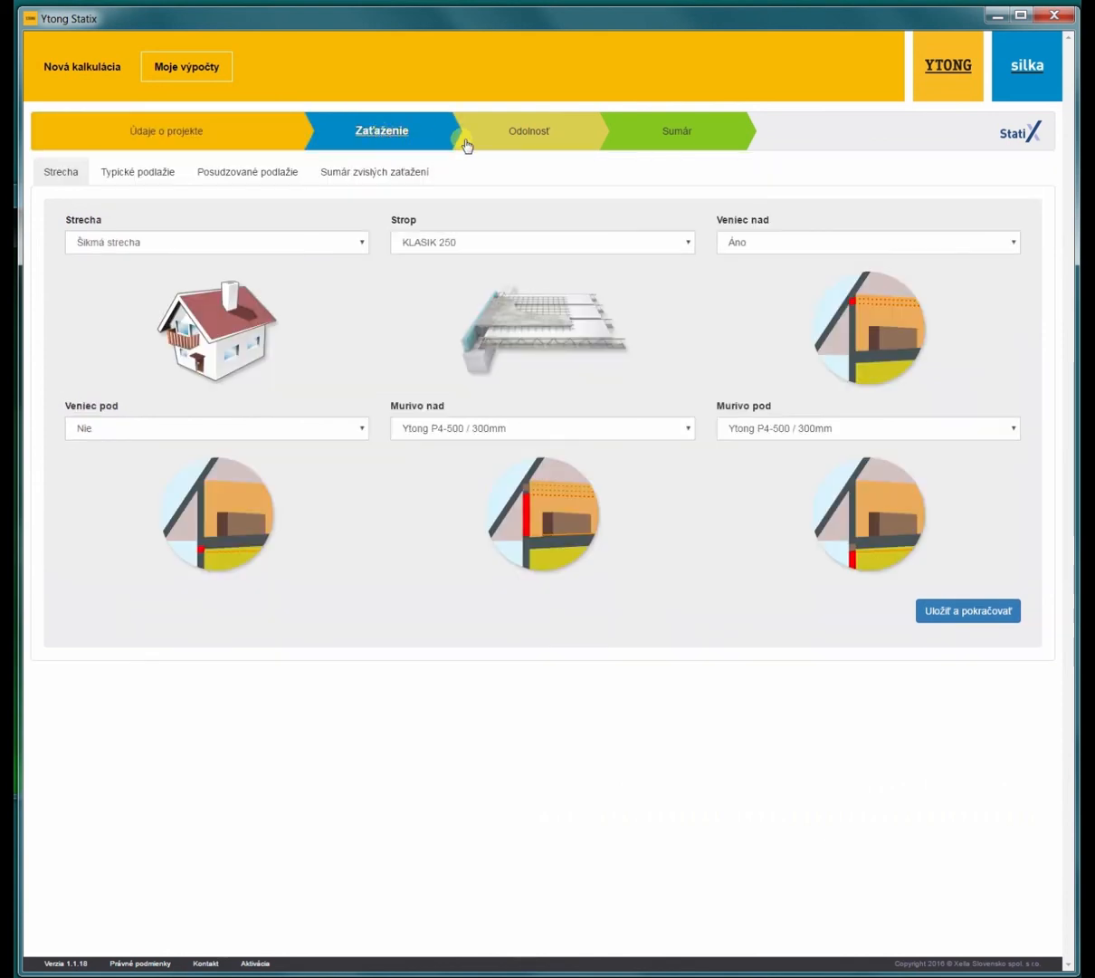
left_click(530, 132)
left_click(678, 134)
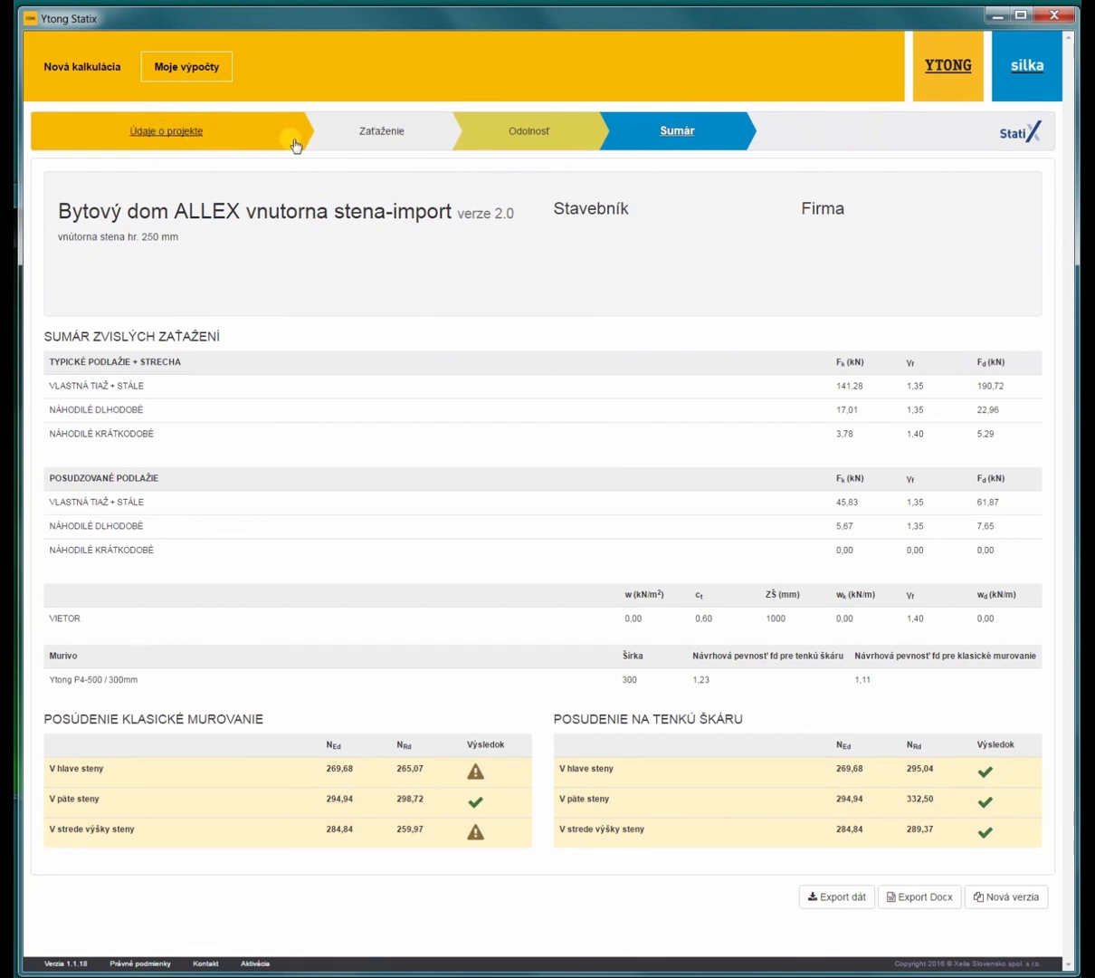
- Save the resistance masonry settings again and switch the floor and roof loads in the NEd calculation to manual entry
left_click(392, 140)
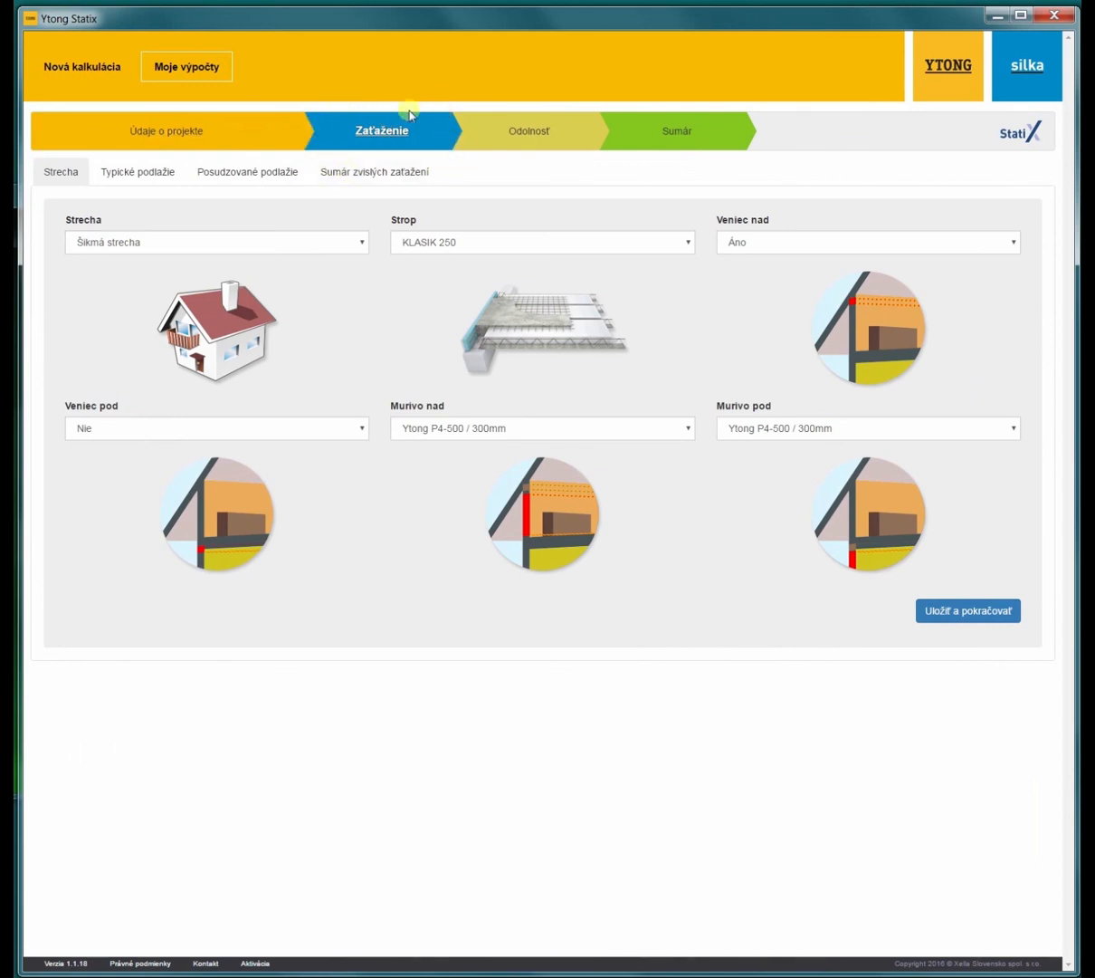
left_click(516, 136)
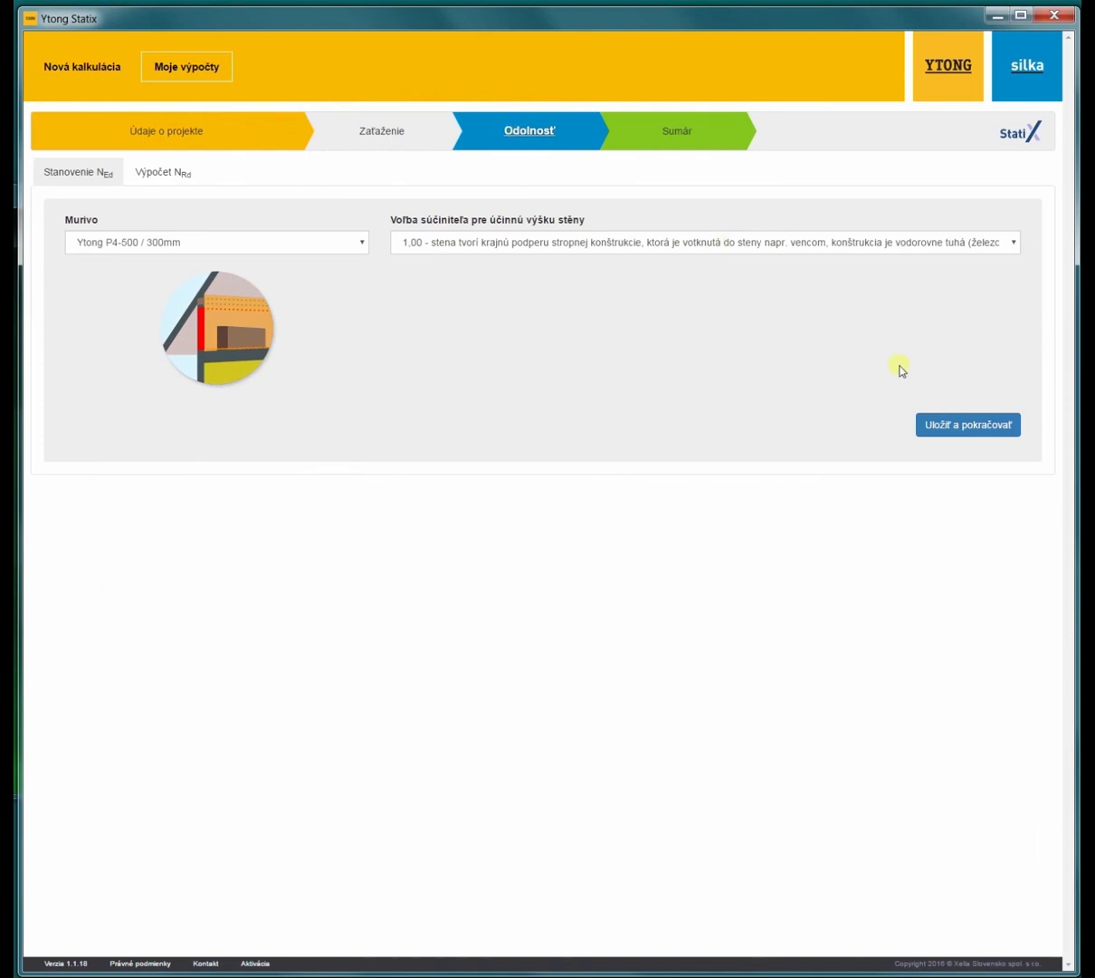
left_click(957, 425)
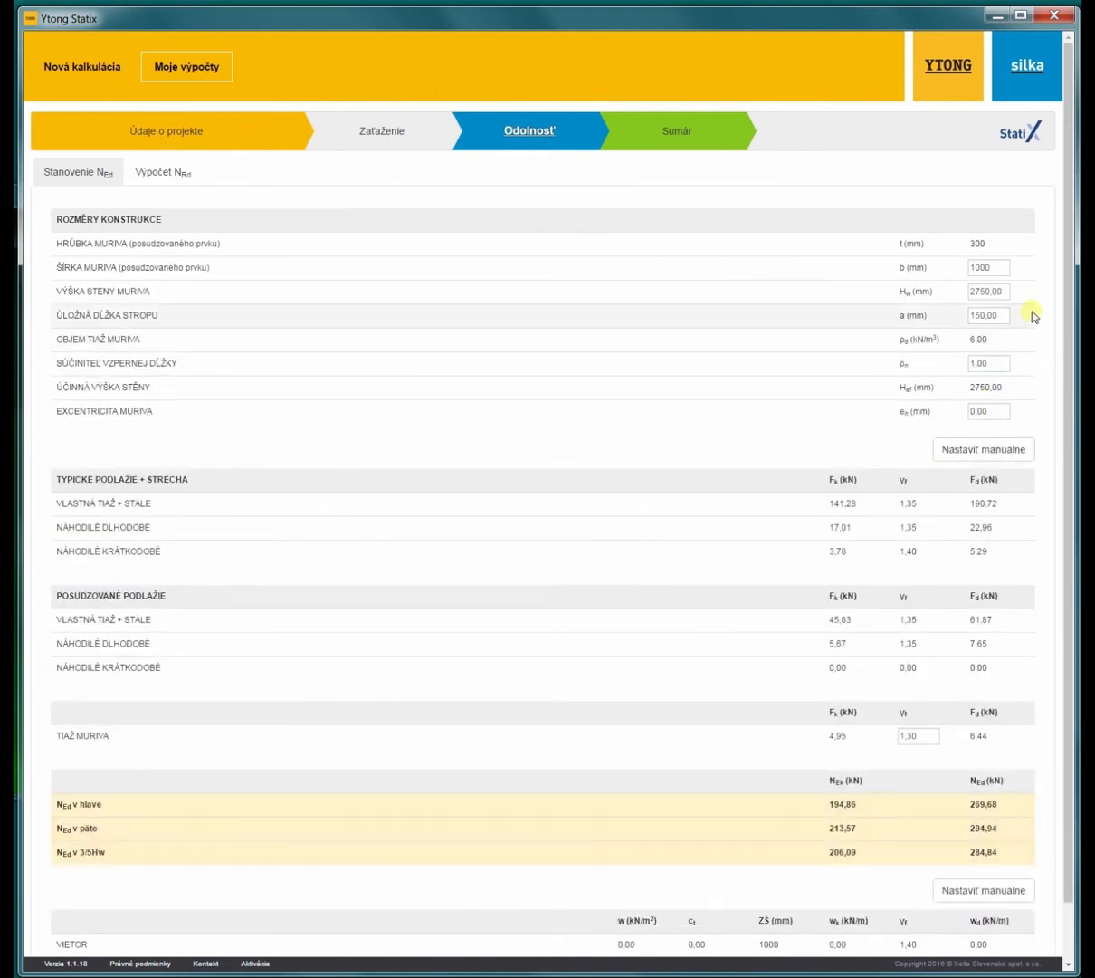
left_click(1011, 449)
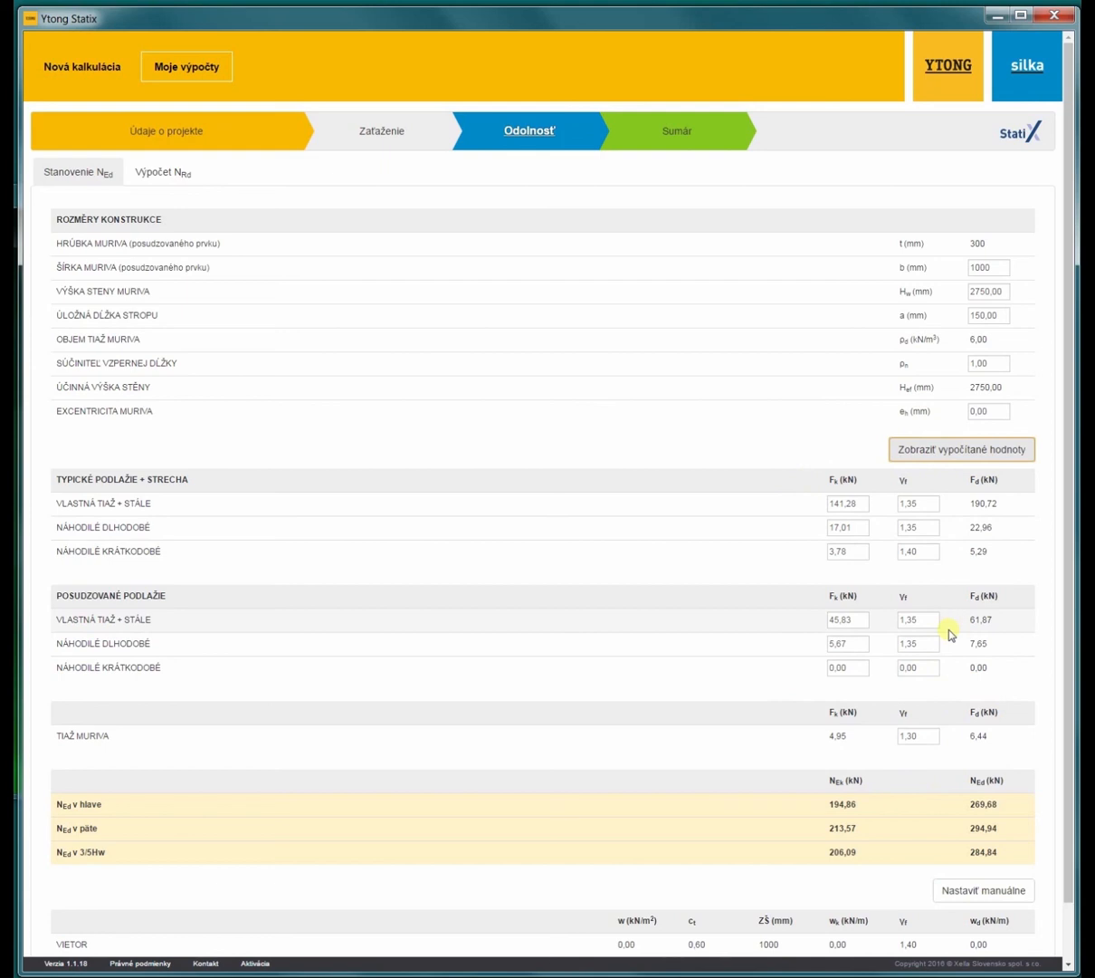
- Open versions 1.0 and 2.0 of the ALLEX inner wall from the saved calculations and compare their summaries
left_click(177, 73)
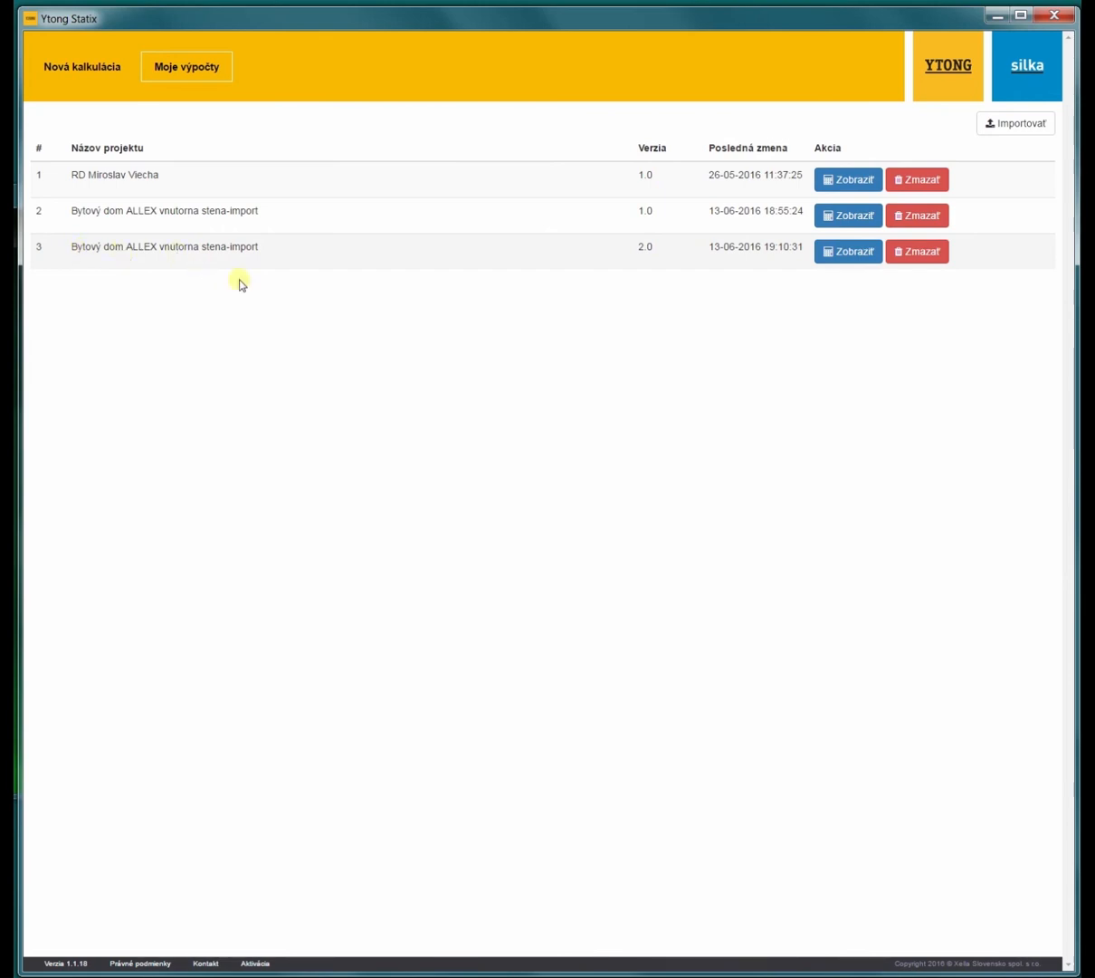
left_click(862, 223)
left_click(677, 136)
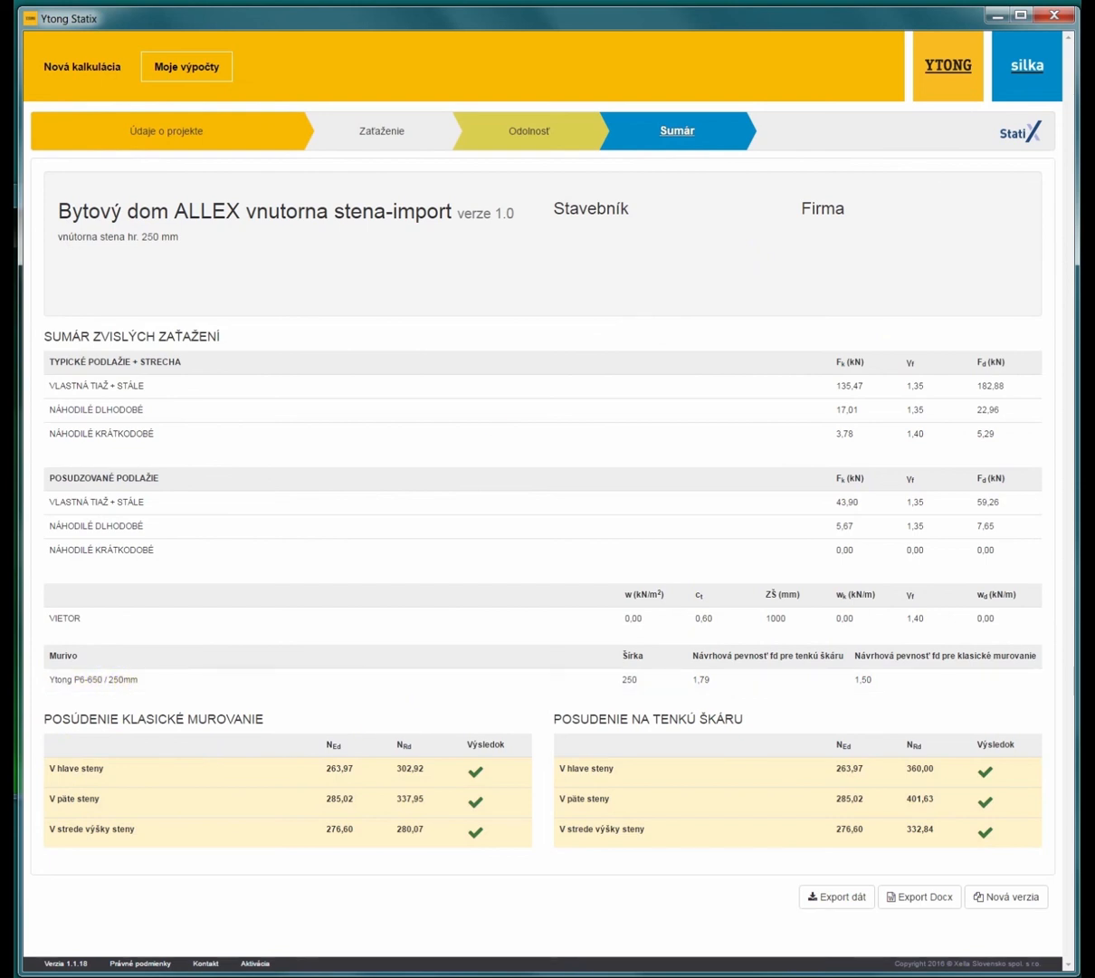
left_click(159, 68)
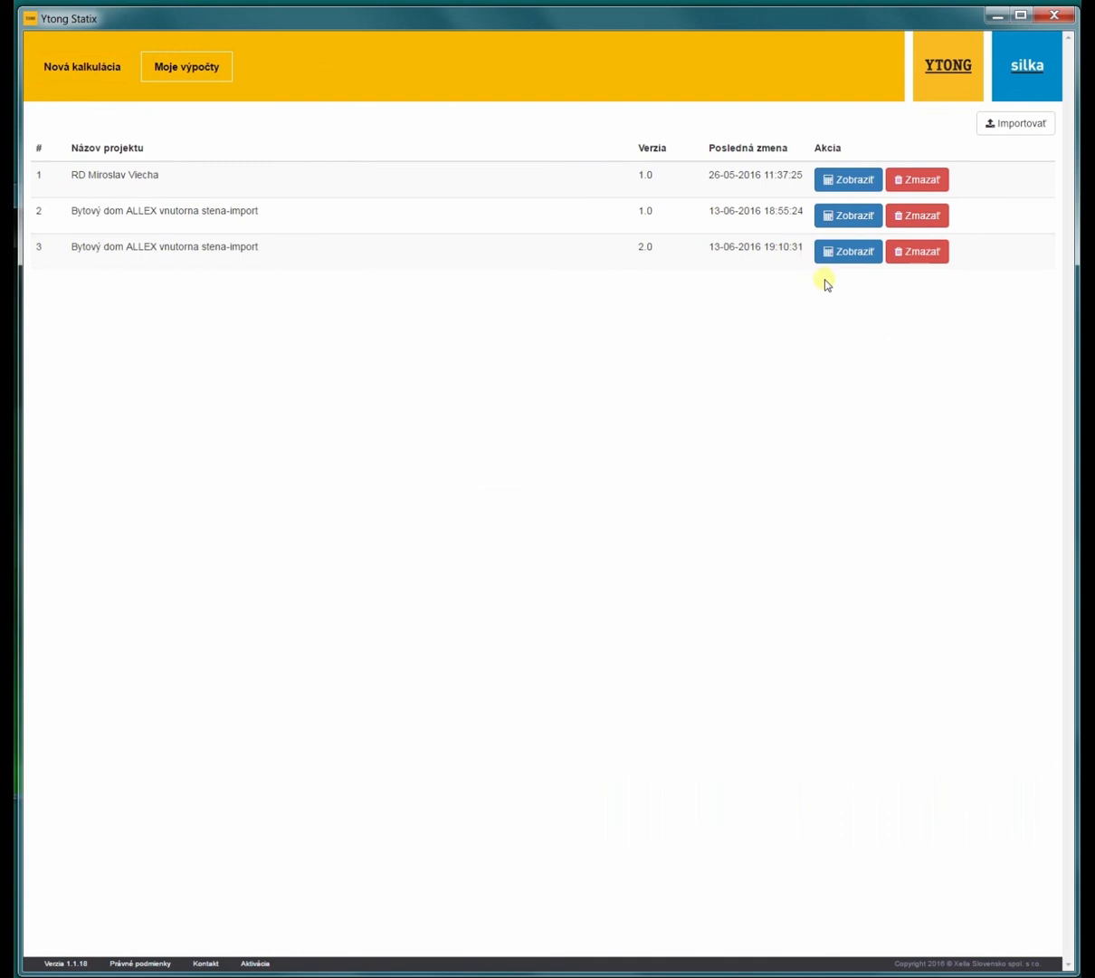
left_click(853, 252)
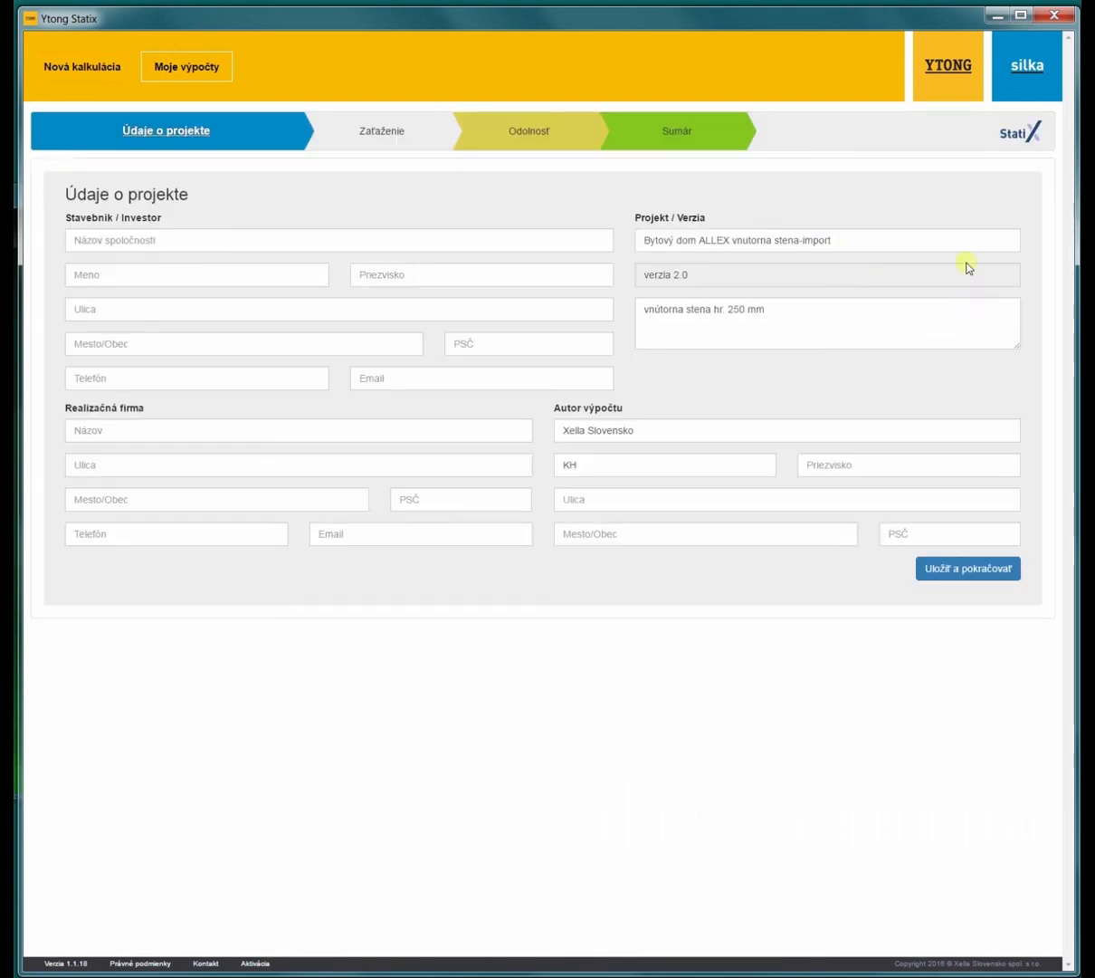
left_click(681, 134)
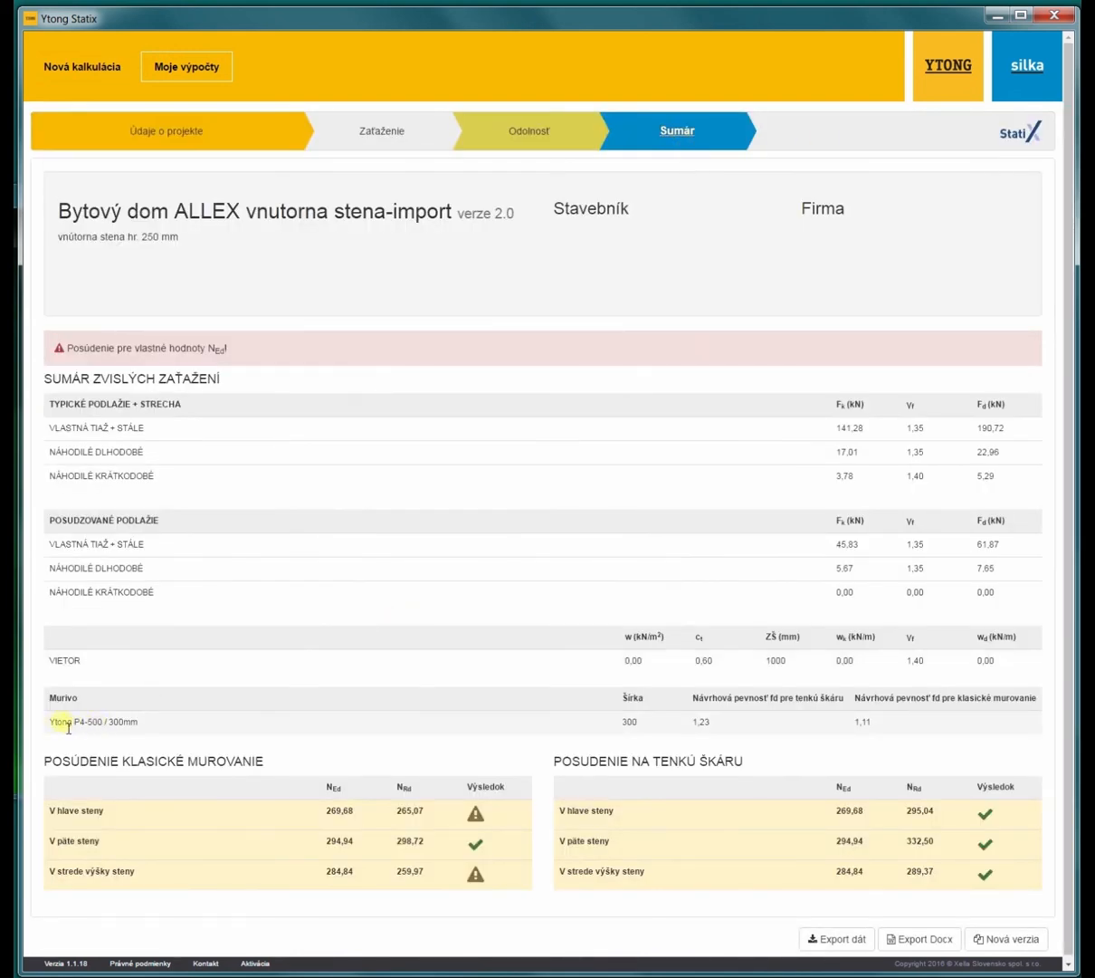